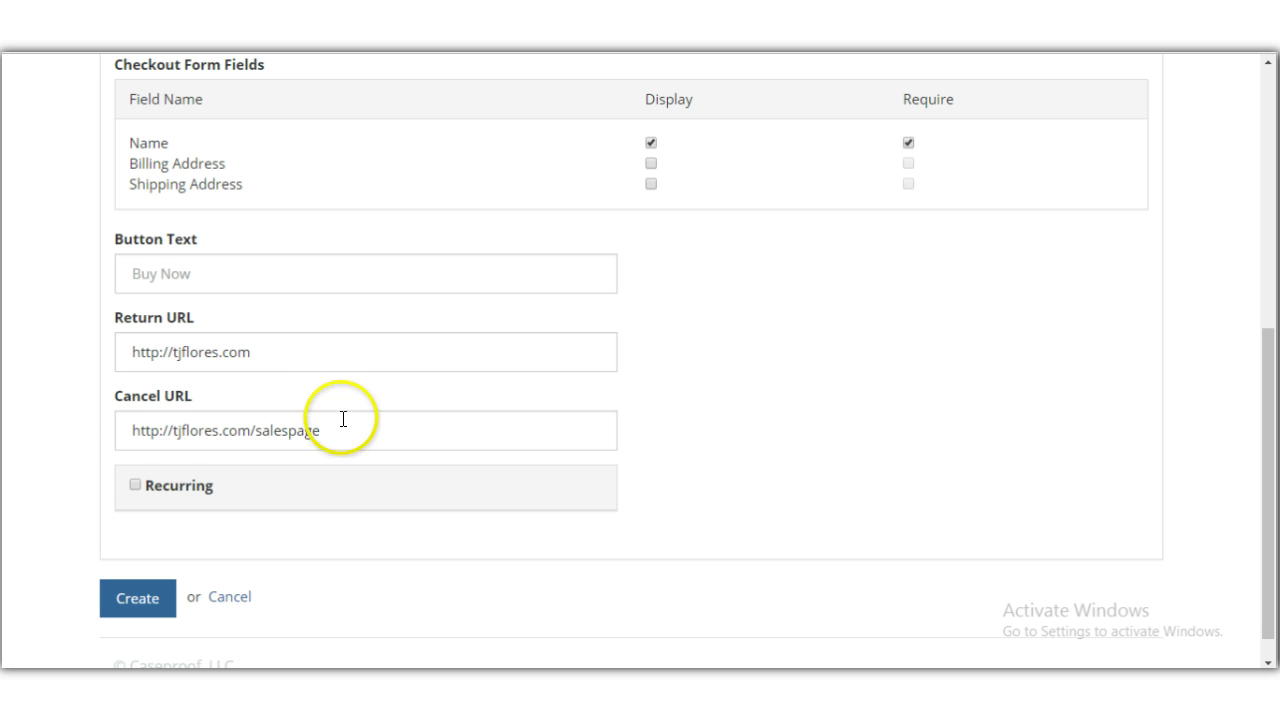
Review the new button's details, including its terms, price, cancel URL and recurring option
{"action": "left_click_drag", "start_coordinate": [322, 430], "coordinate": [250, 430]}
{"action": "left_click_drag", "start_coordinate": [167, 440], "coordinate": [134, 446]}
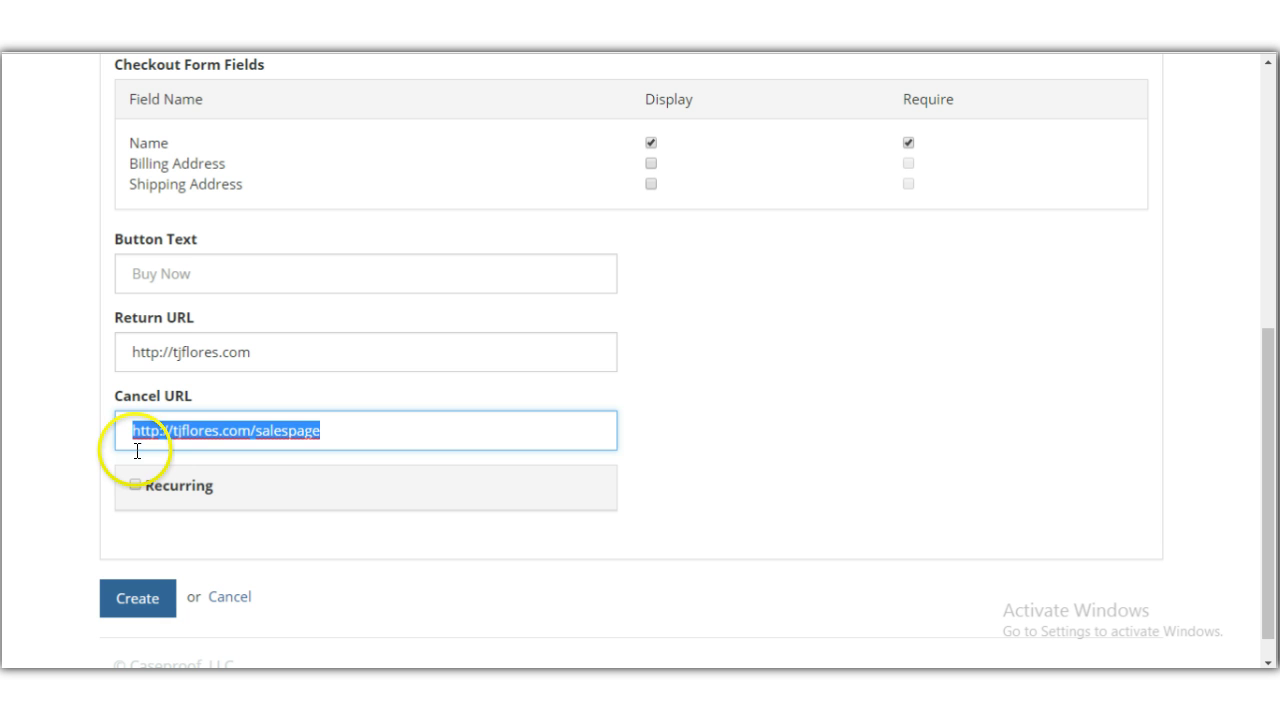
{"action": "left_click", "coordinate": [38, 417]}
{"action": "scroll", "coordinate": [38, 417], "scroll_direction": "down", "scroll_amount": 1}
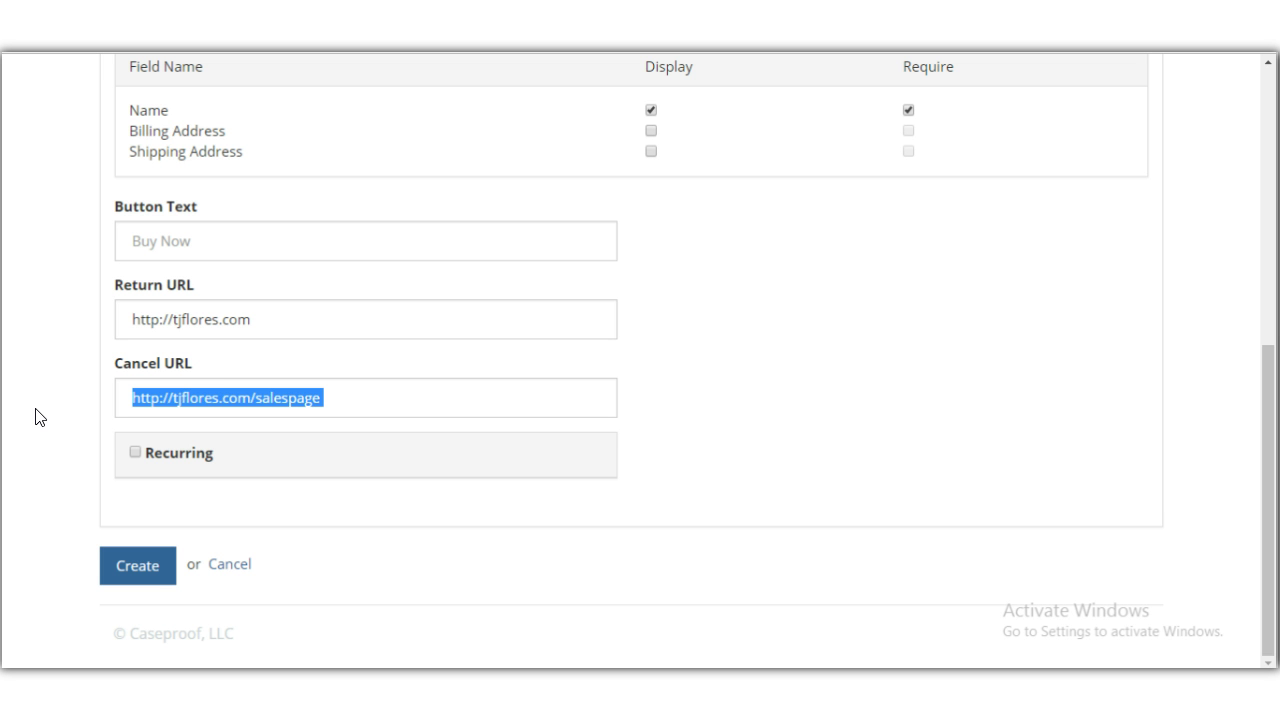
{"action": "left_click", "coordinate": [48, 410]}
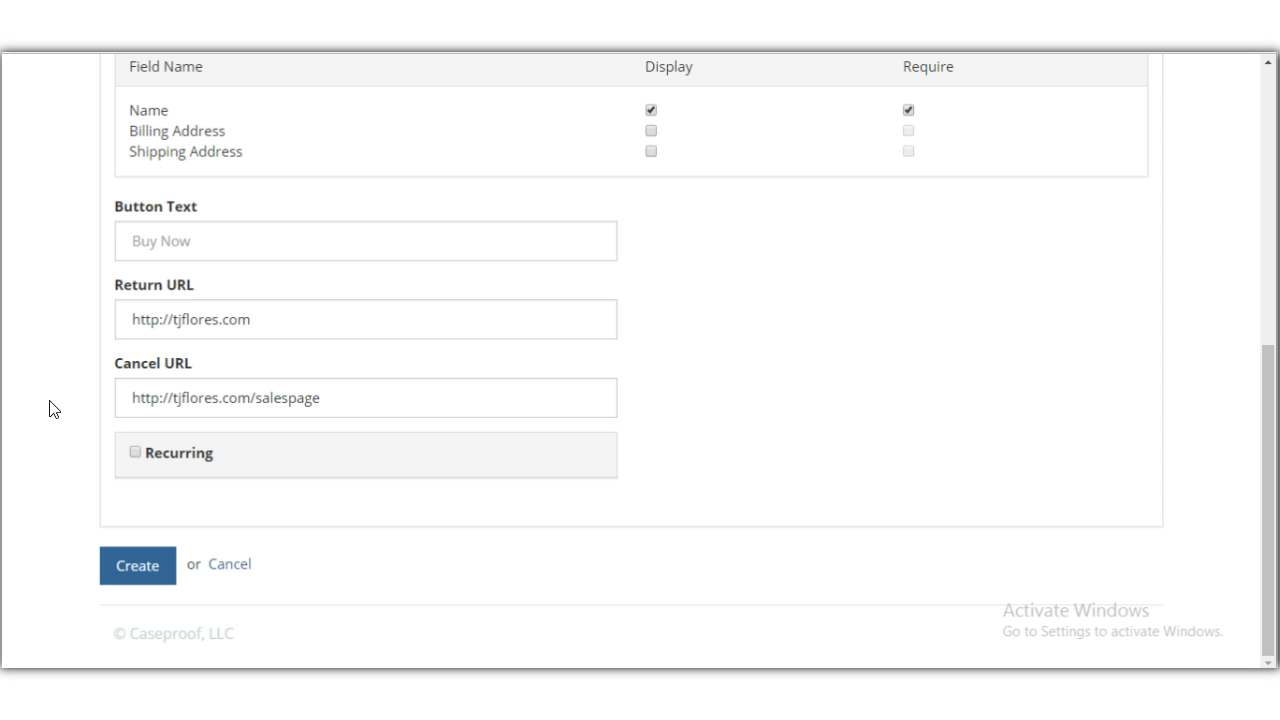
{"action": "key", "text": "Tab"}
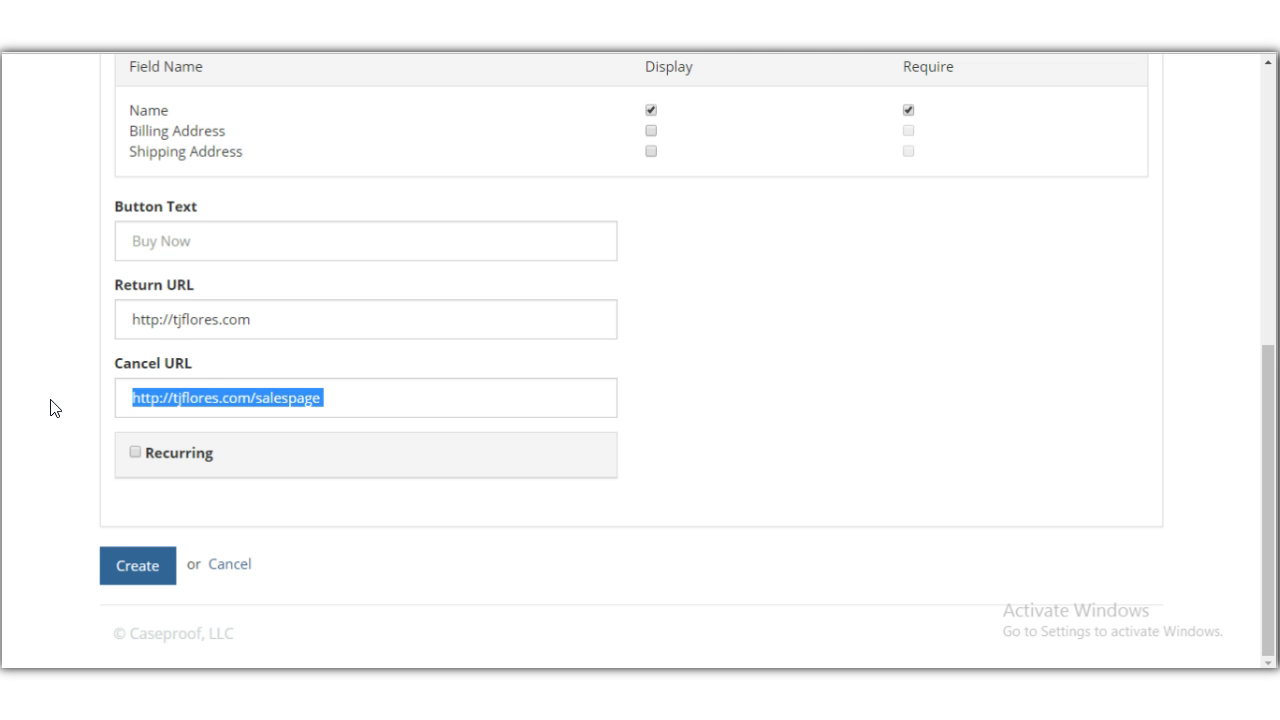
{"action": "scroll", "coordinate": [50, 408], "scroll_direction": "up", "scroll_amount": 5}
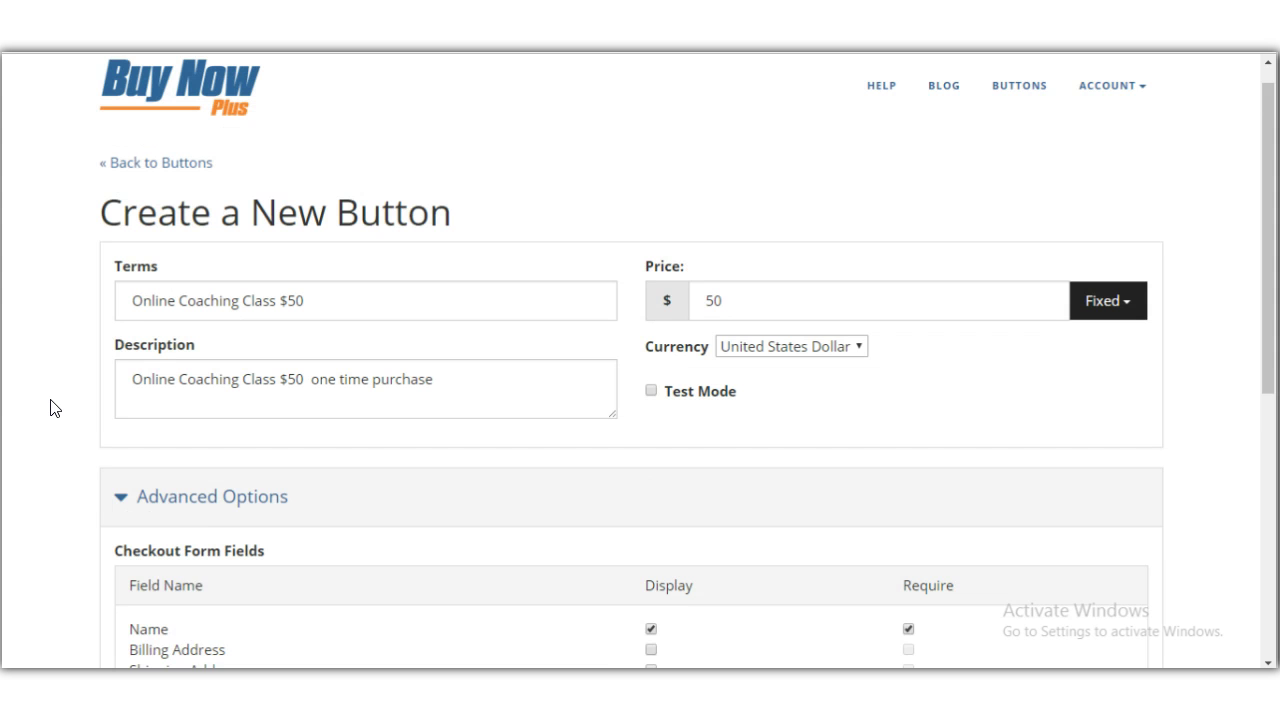
{"action": "scroll", "coordinate": [56, 437], "scroll_direction": "down", "scroll_amount": 1}
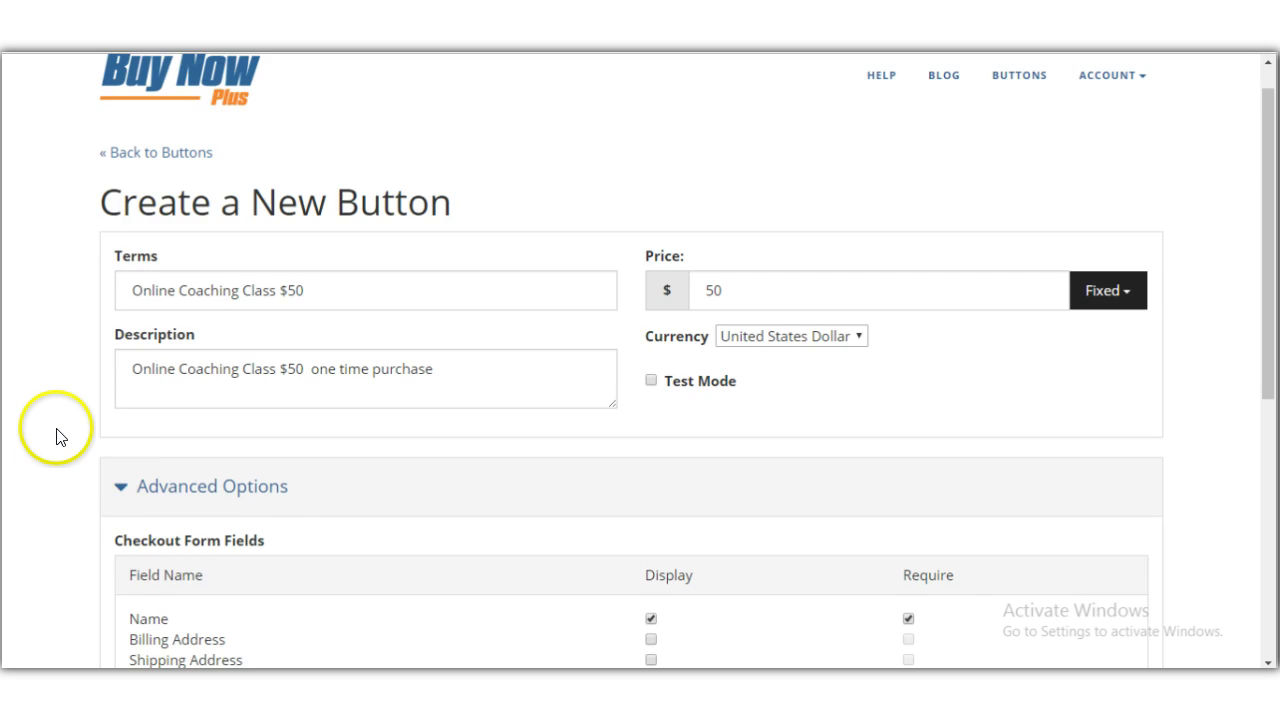
{"action": "scroll", "coordinate": [56, 437], "scroll_direction": "down", "scroll_amount": 5}
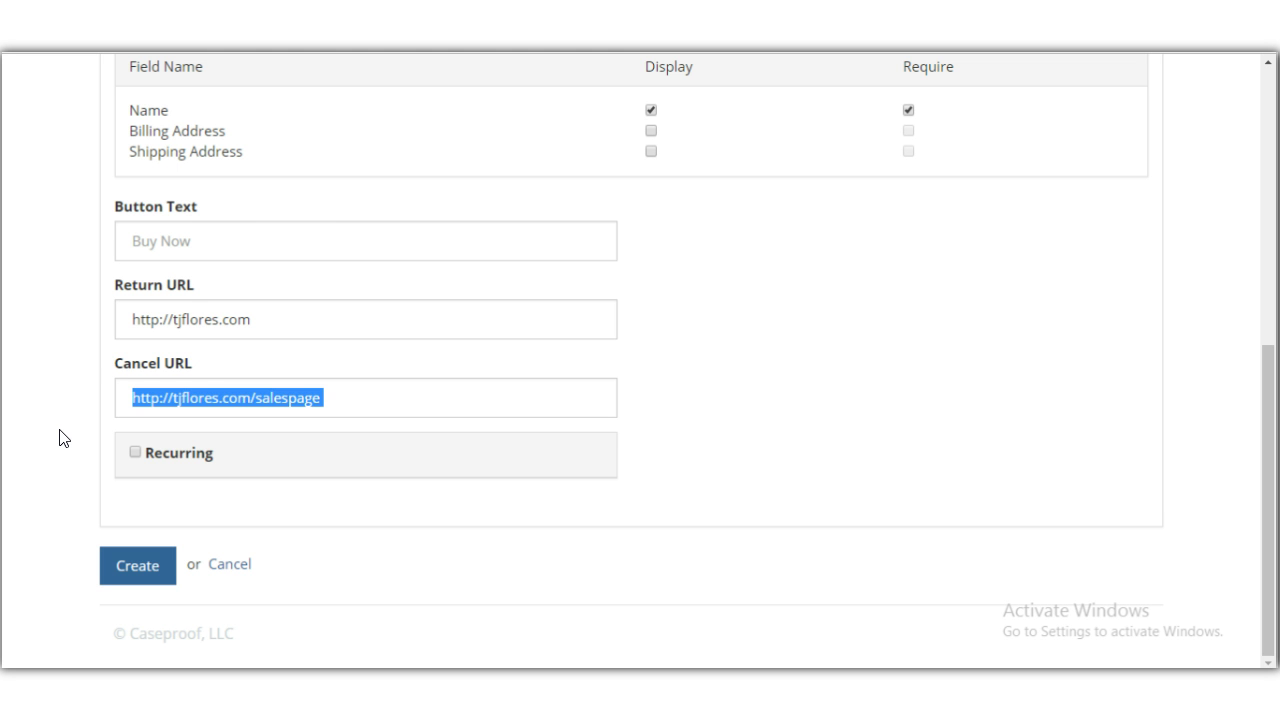
{"action": "left_click", "coordinate": [59, 436]}
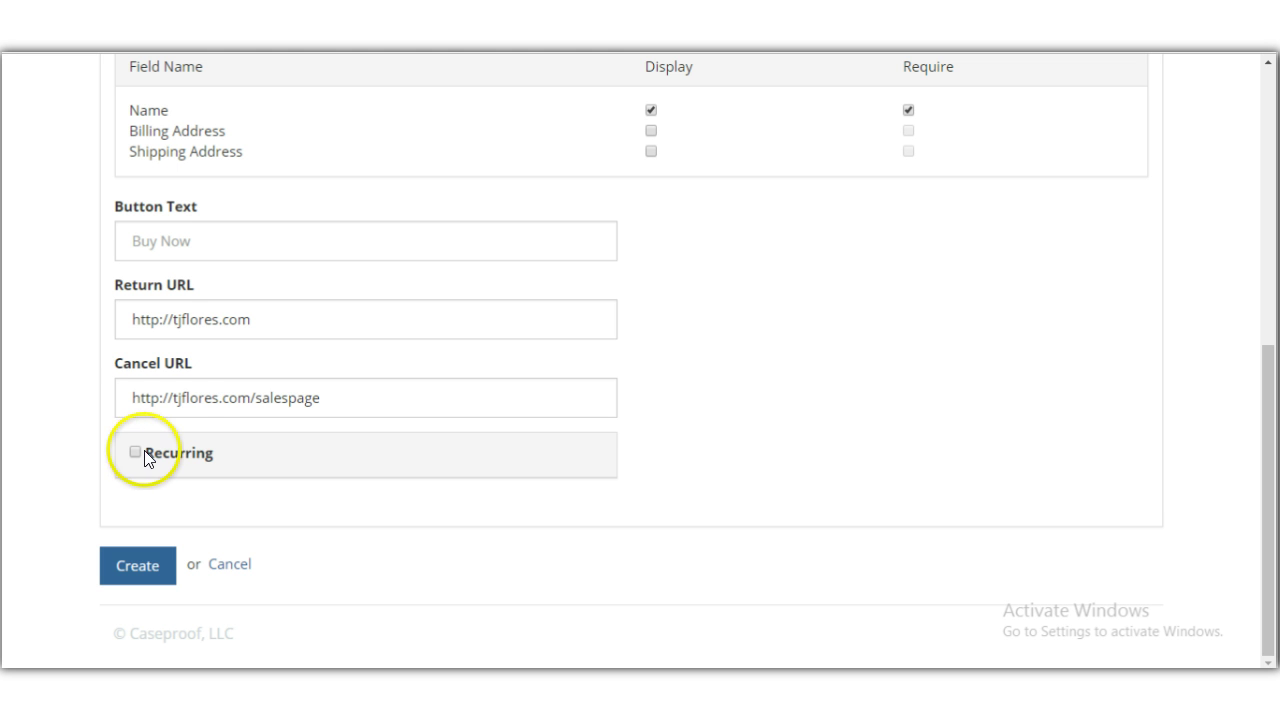
{"action": "left_click_drag", "start_coordinate": [214, 457], "coordinate": [9, 423]}
{"action": "left_click", "coordinate": [3, 408]}
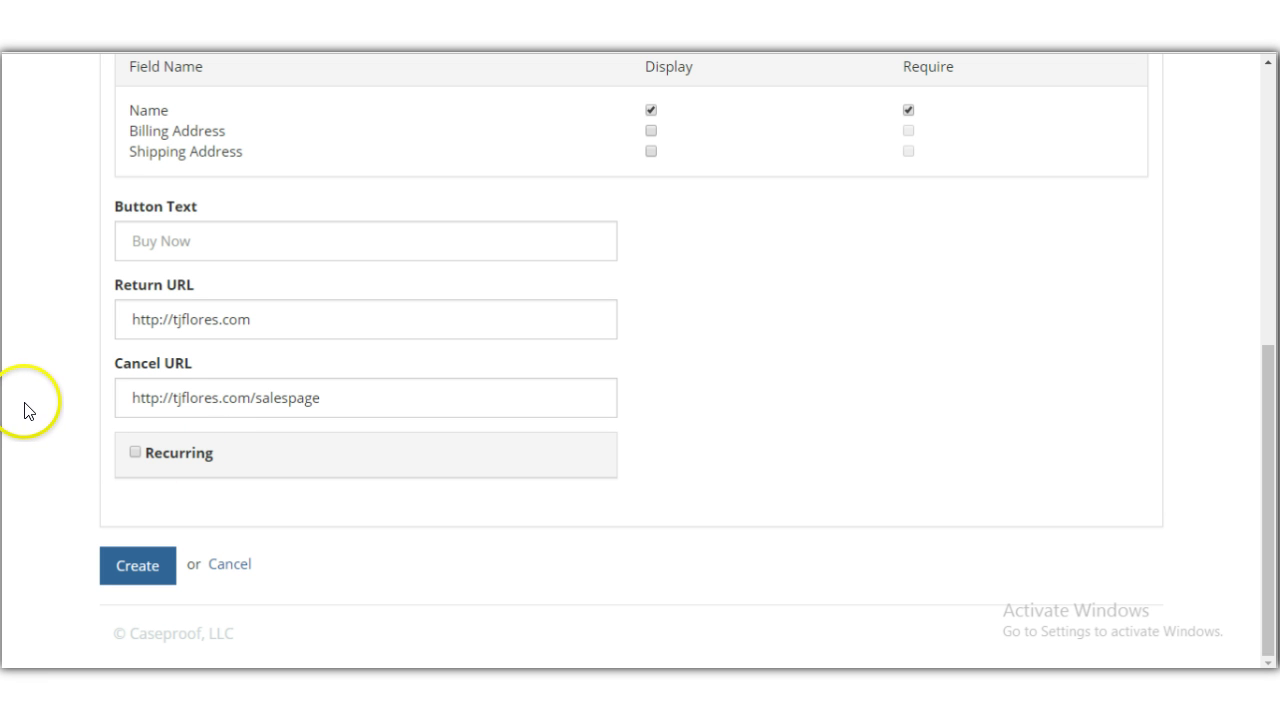
Try recurring payments with a 7-day trial period, and disable the recurring option again
{"action": "left_click", "coordinate": [136, 452]}
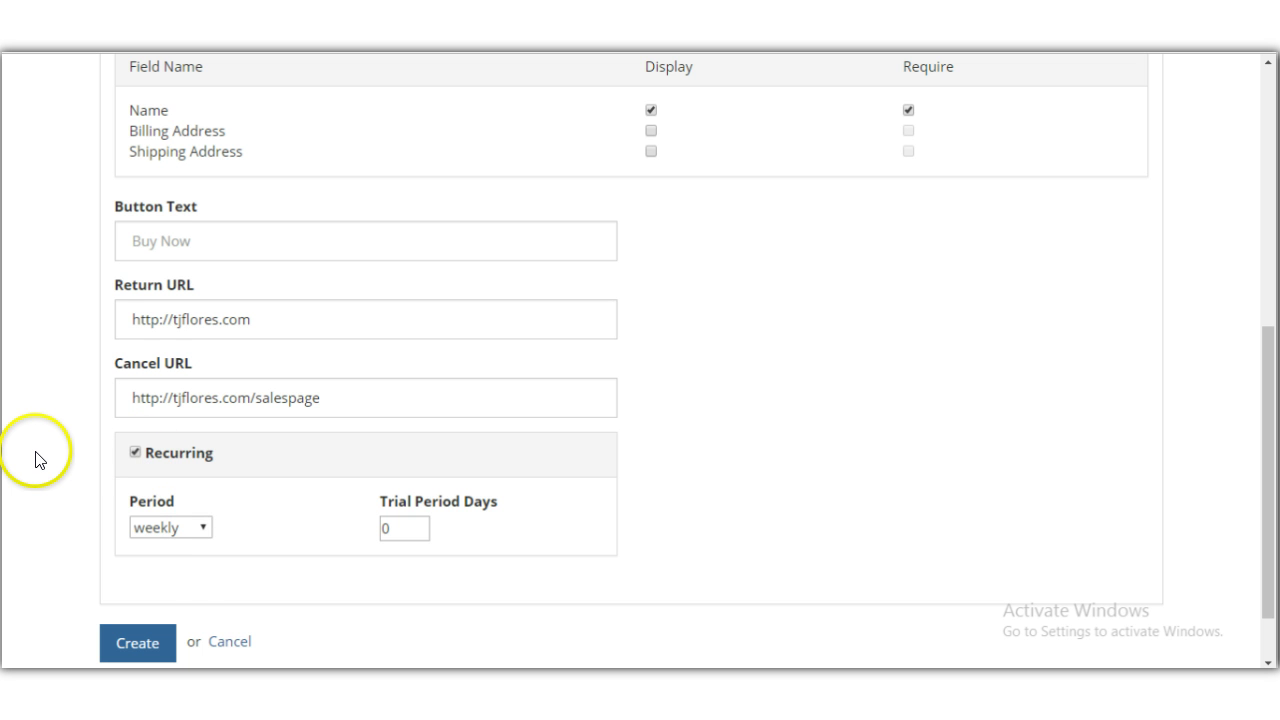
{"action": "scroll", "coordinate": [35, 460], "scroll_direction": "down", "scroll_amount": 2}
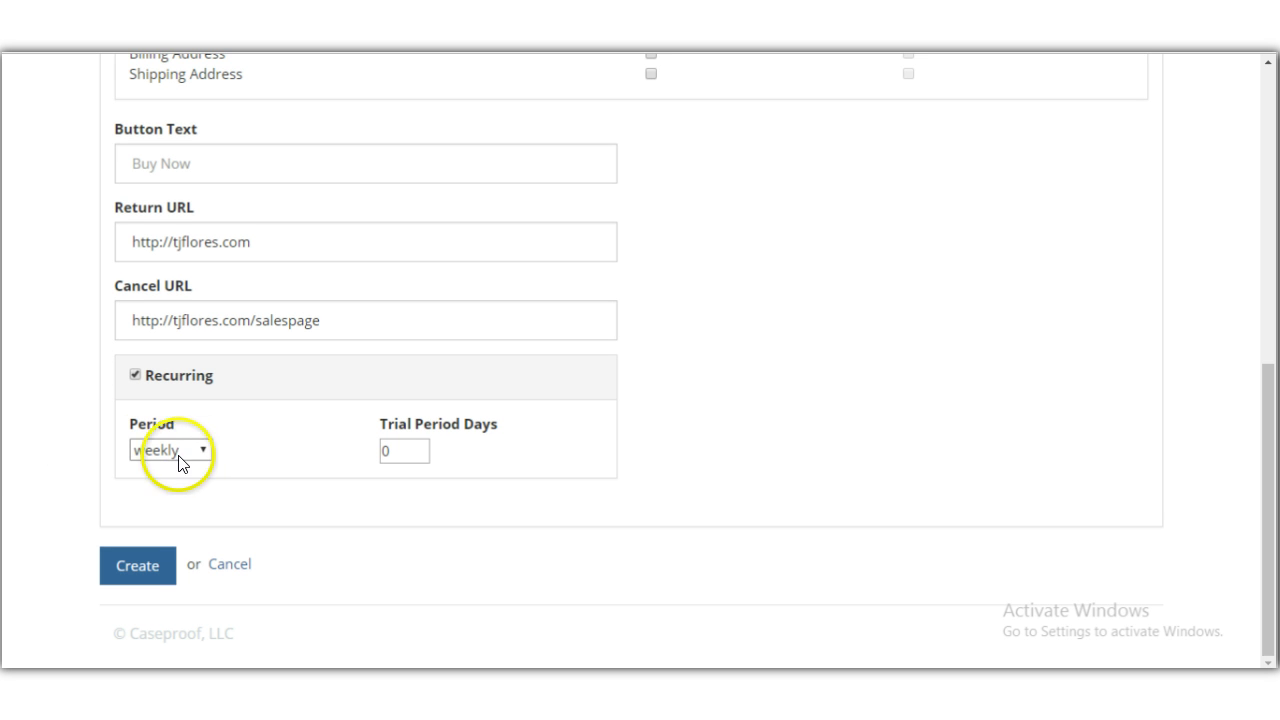
{"action": "left_click", "coordinate": [203, 450]}
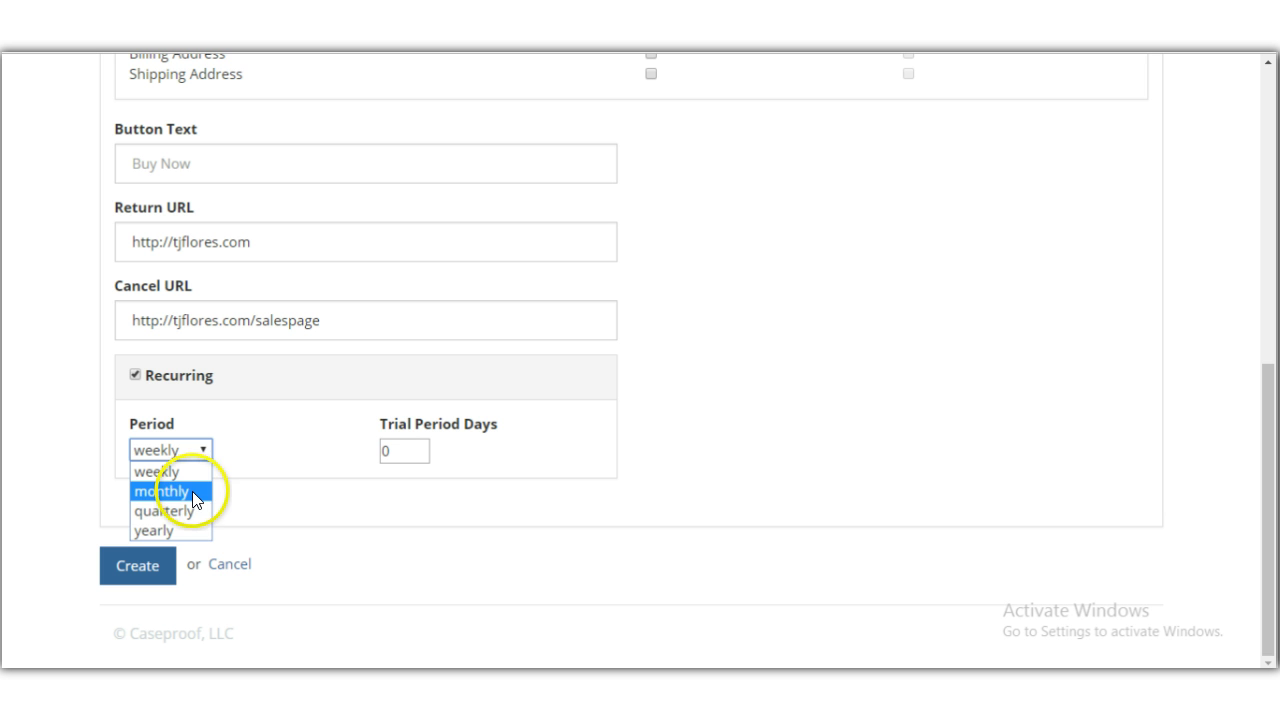
{"action": "left_click", "coordinate": [397, 451]}
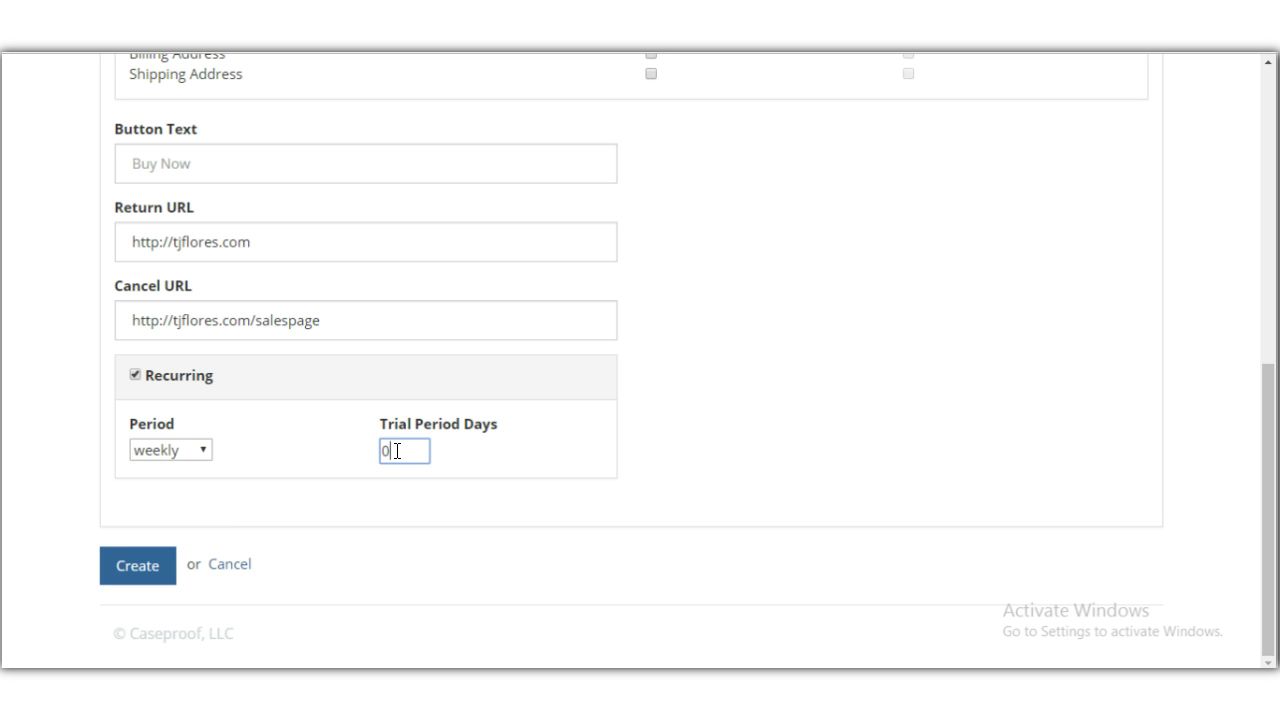
{"action": "key", "text": "BackSpace"}
{"action": "type", "text": "7"}
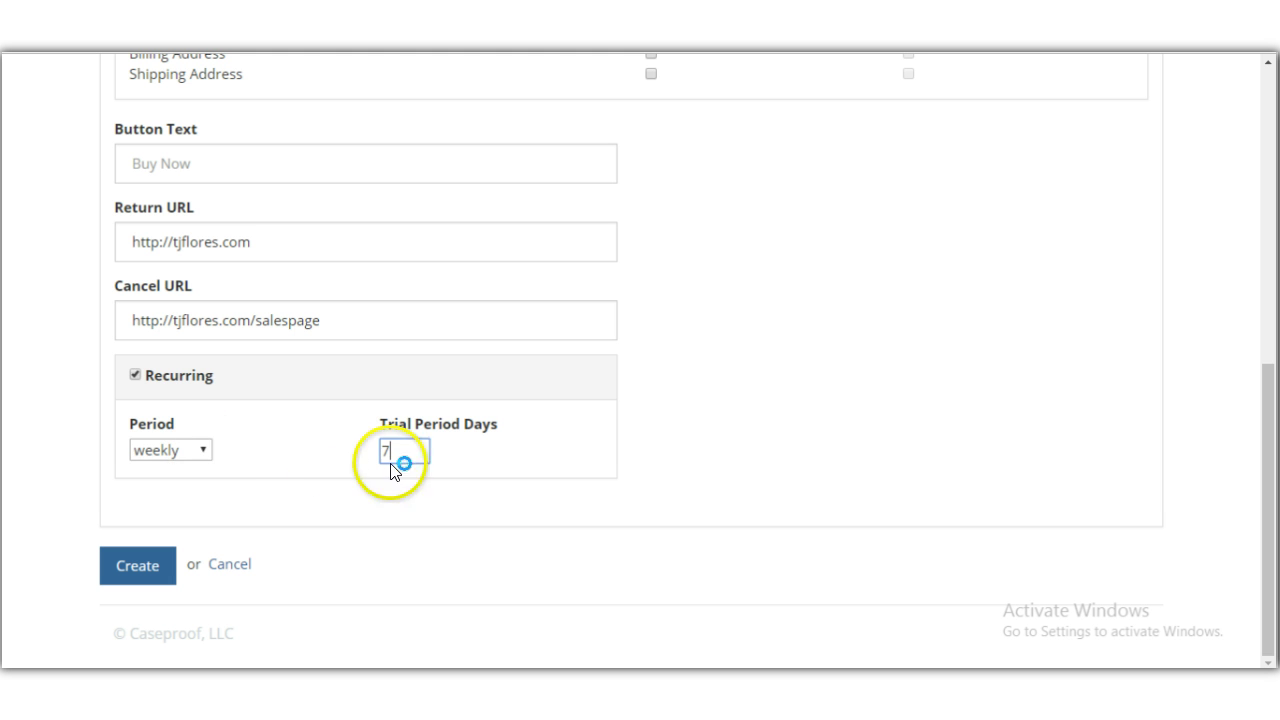
{"action": "left_click", "coordinate": [135, 376]}
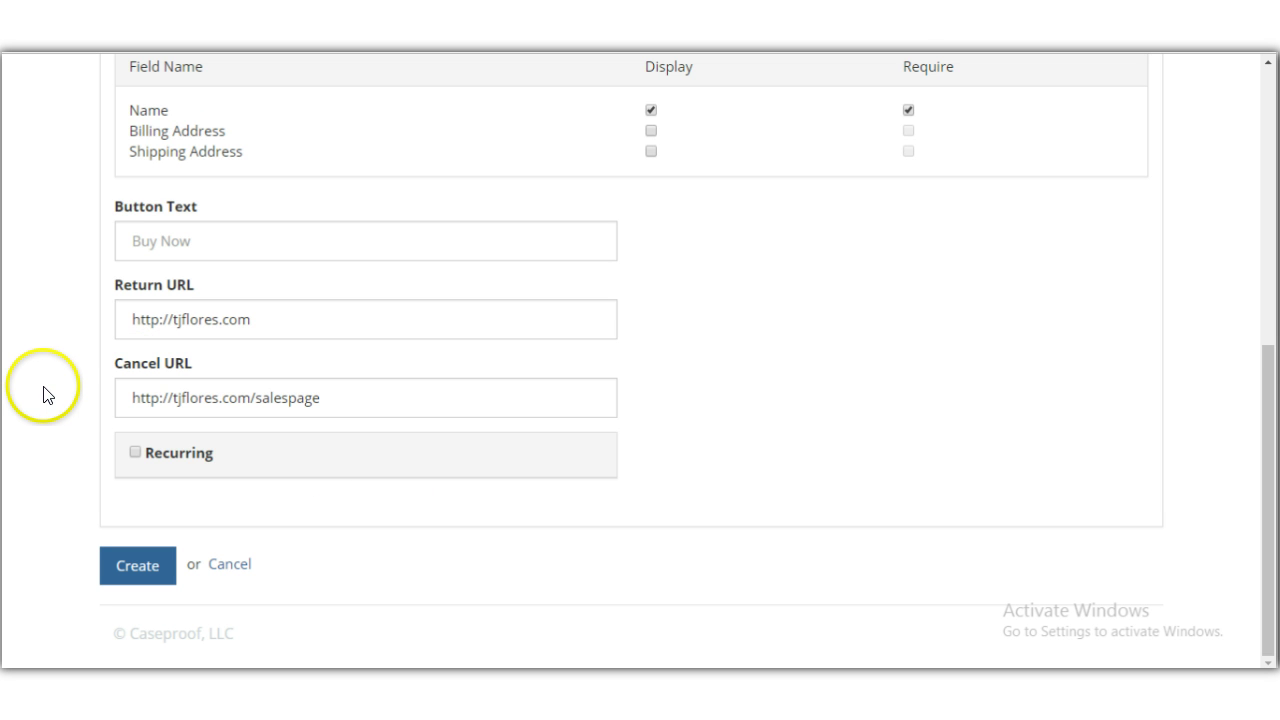
Check the Test Mode setting and create the Online Coaching Class $50 button
{"action": "scroll", "coordinate": [43, 394], "scroll_direction": "up", "scroll_amount": 3}
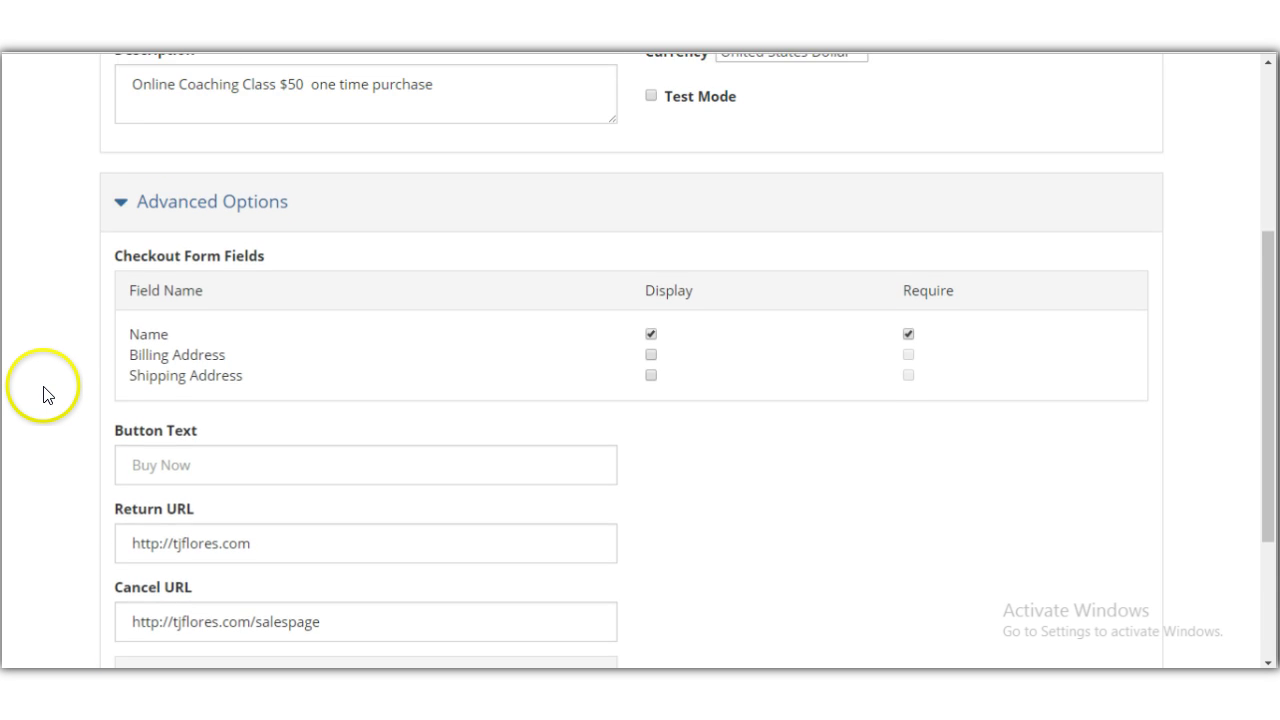
{"action": "scroll", "coordinate": [624, 301], "scroll_direction": "up", "scroll_amount": 1}
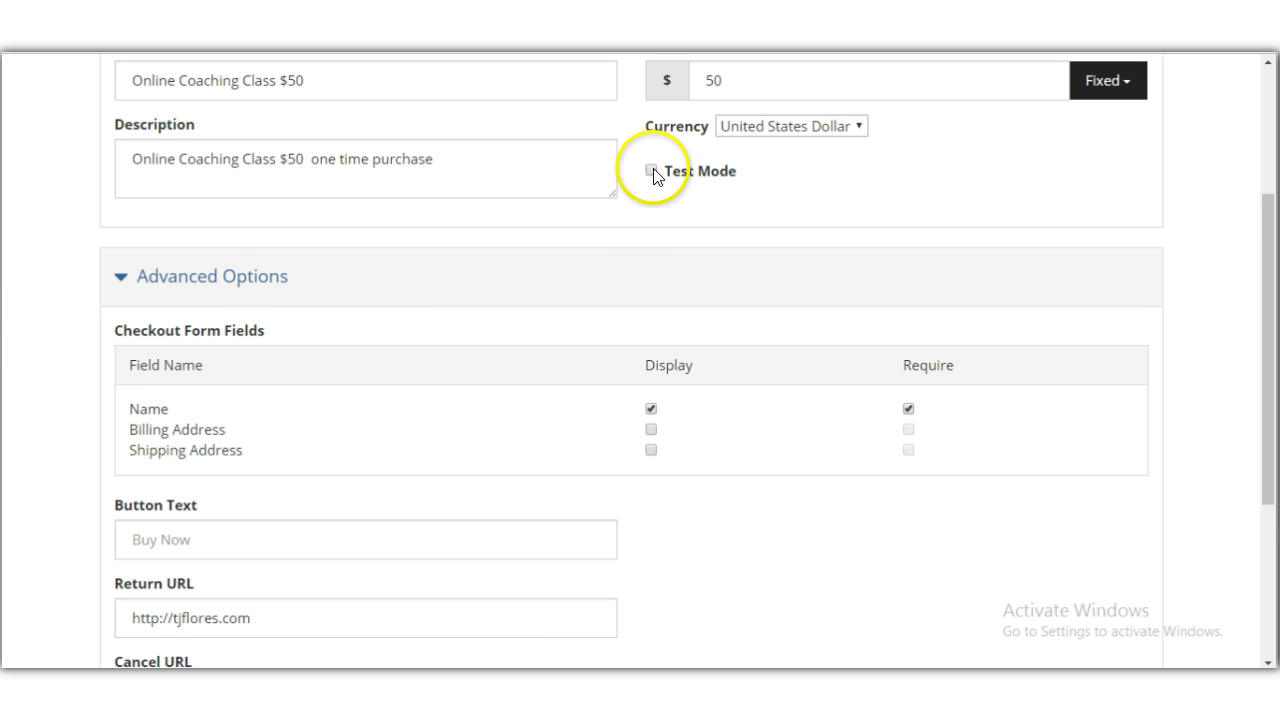
{"action": "scroll", "coordinate": [34, 334], "scroll_direction": "down", "scroll_amount": 1}
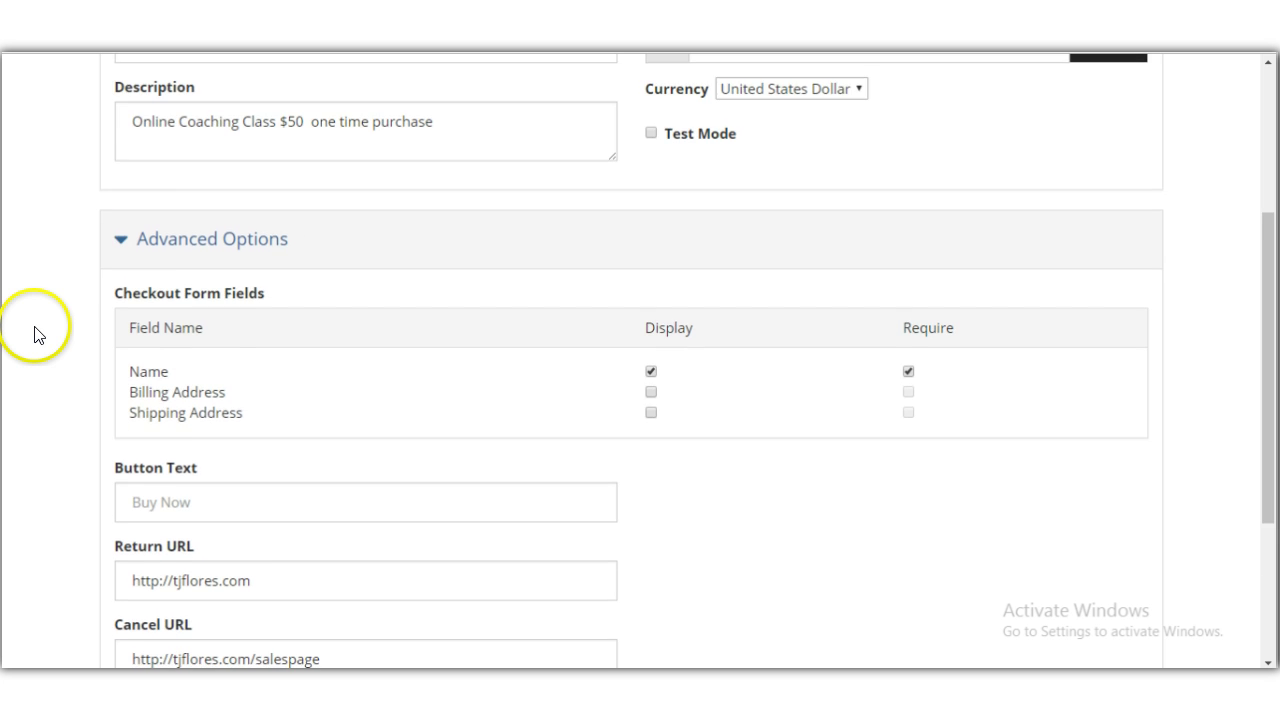
{"action": "scroll", "coordinate": [34, 334], "scroll_direction": "down", "scroll_amount": 4}
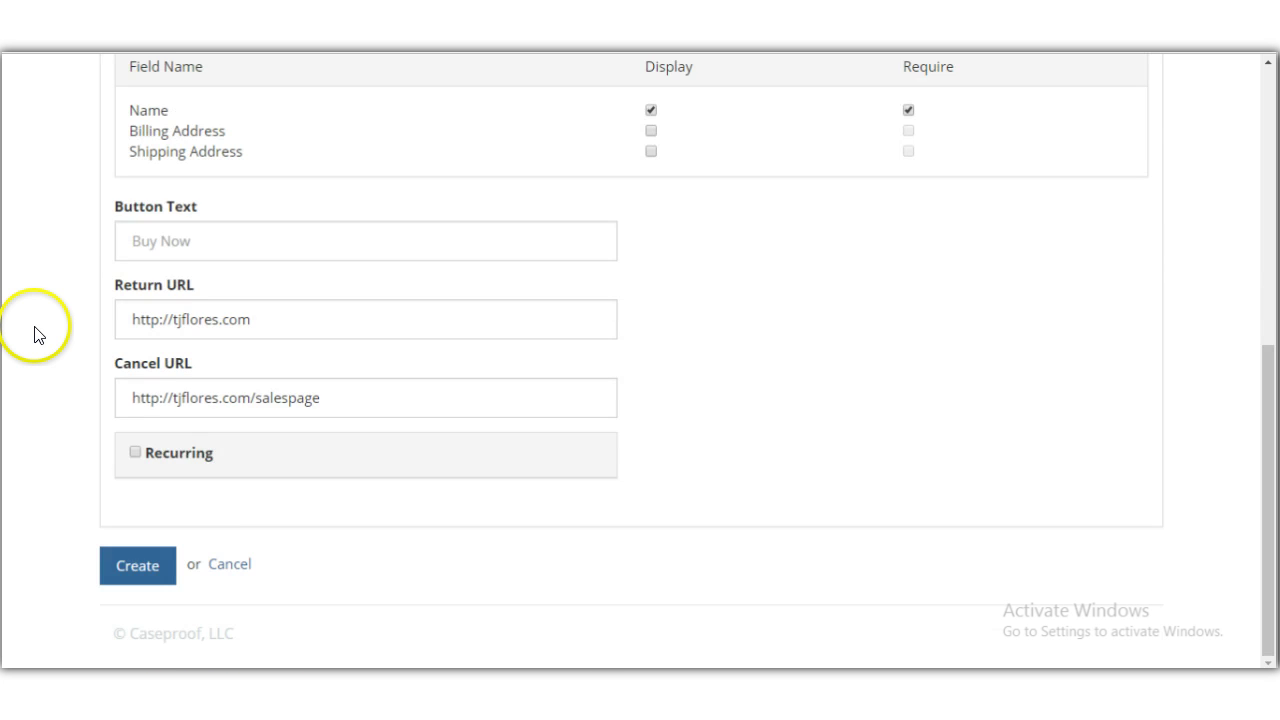
{"action": "left_click", "coordinate": [125, 578]}
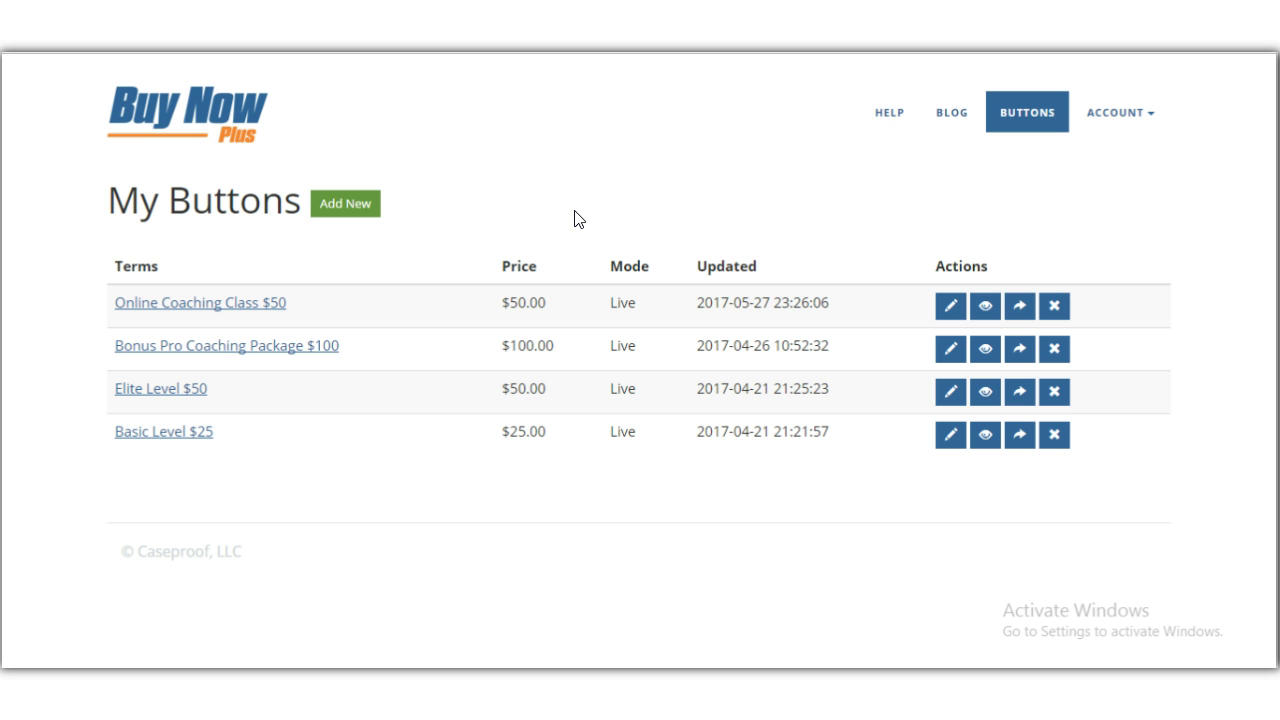
Open the checkout page preview of the Online Coaching Class $50 button and copy its web address
{"action": "left_click_drag", "start_coordinate": [238, 344], "coordinate": [270, 310]}
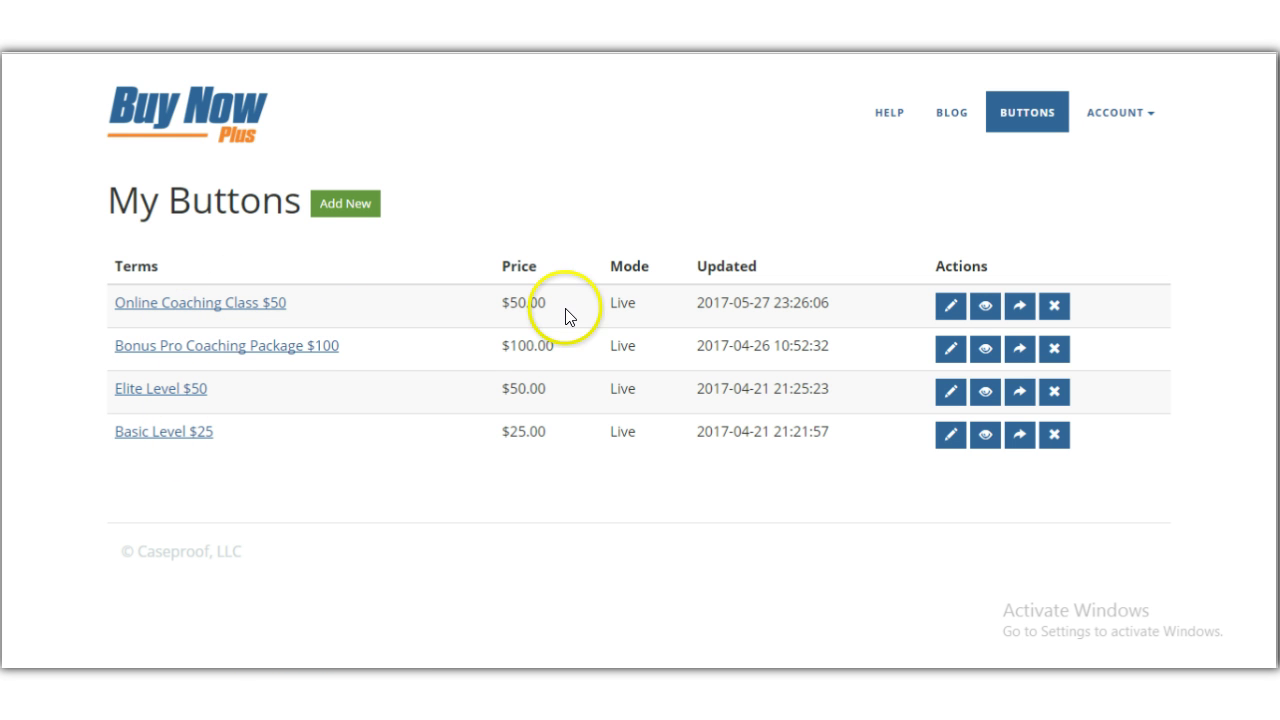
{"action": "left_click_drag", "start_coordinate": [636, 305], "coordinate": [609, 302]}
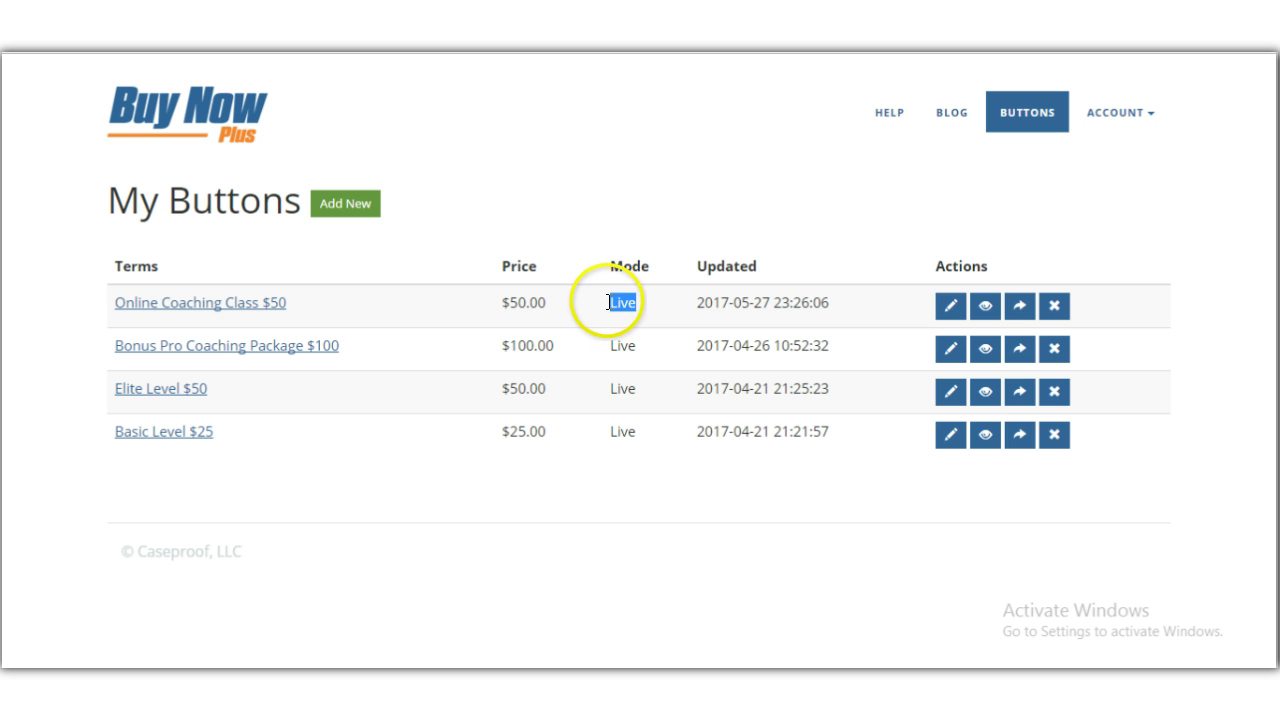
{"action": "left_click", "coordinate": [617, 200]}
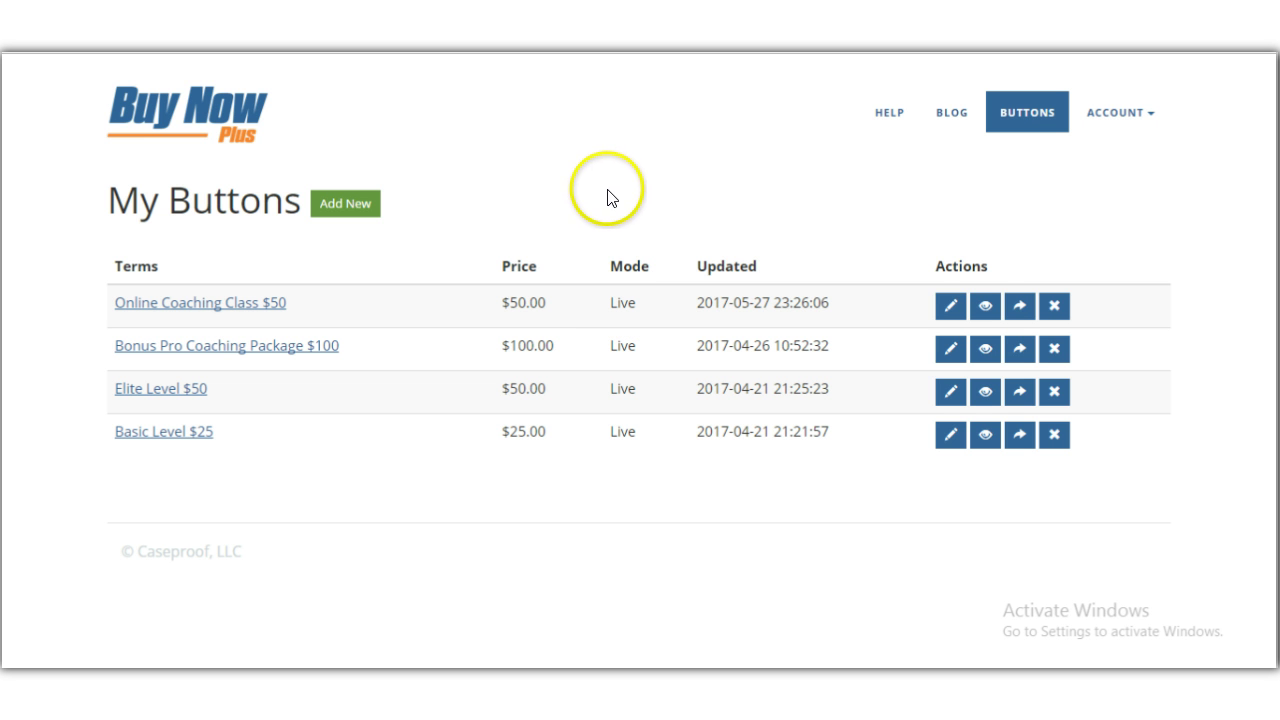
{"action": "left_click", "coordinate": [984, 315]}
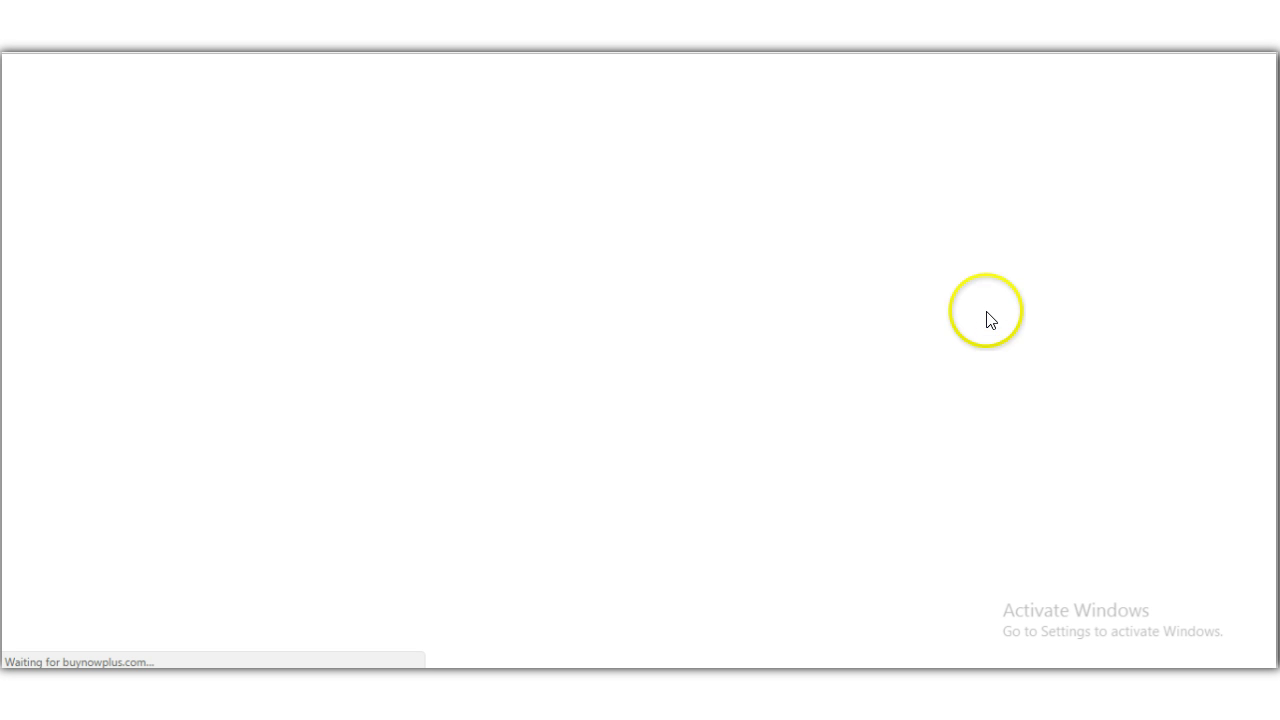
{"action": "right_click", "coordinate": [482, 40]}
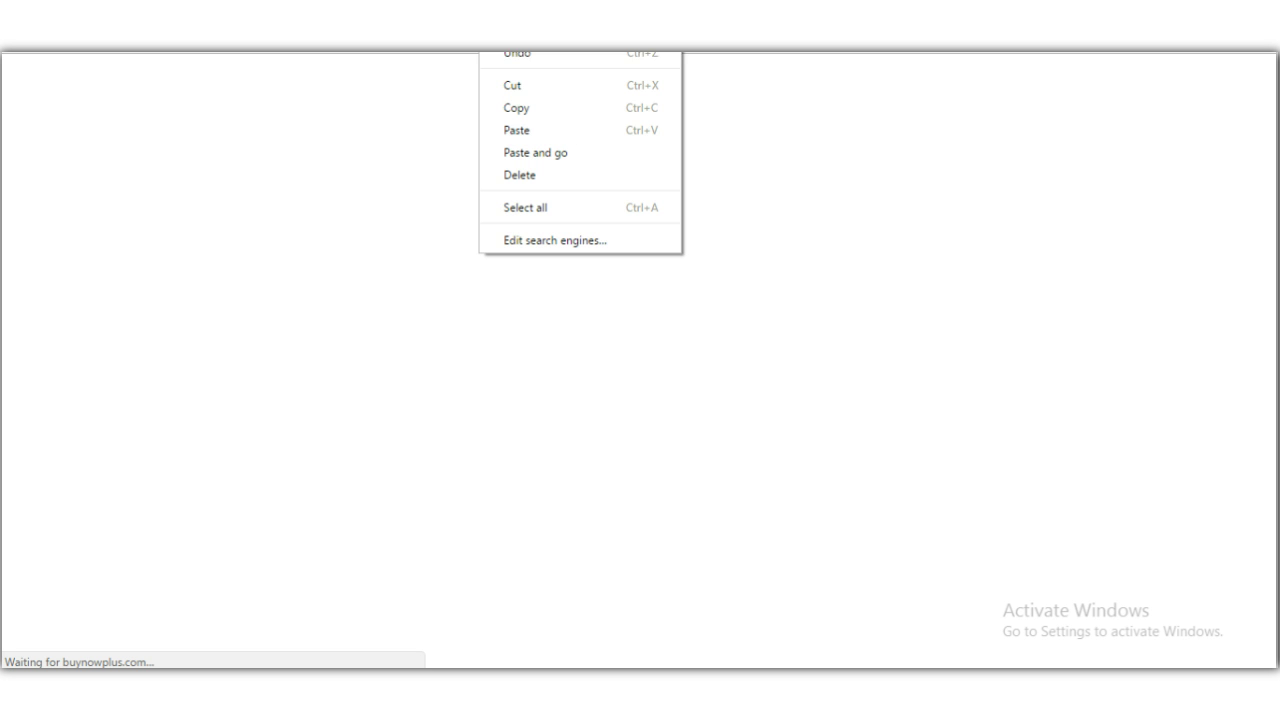
{"action": "left_click", "coordinate": [519, 106]}
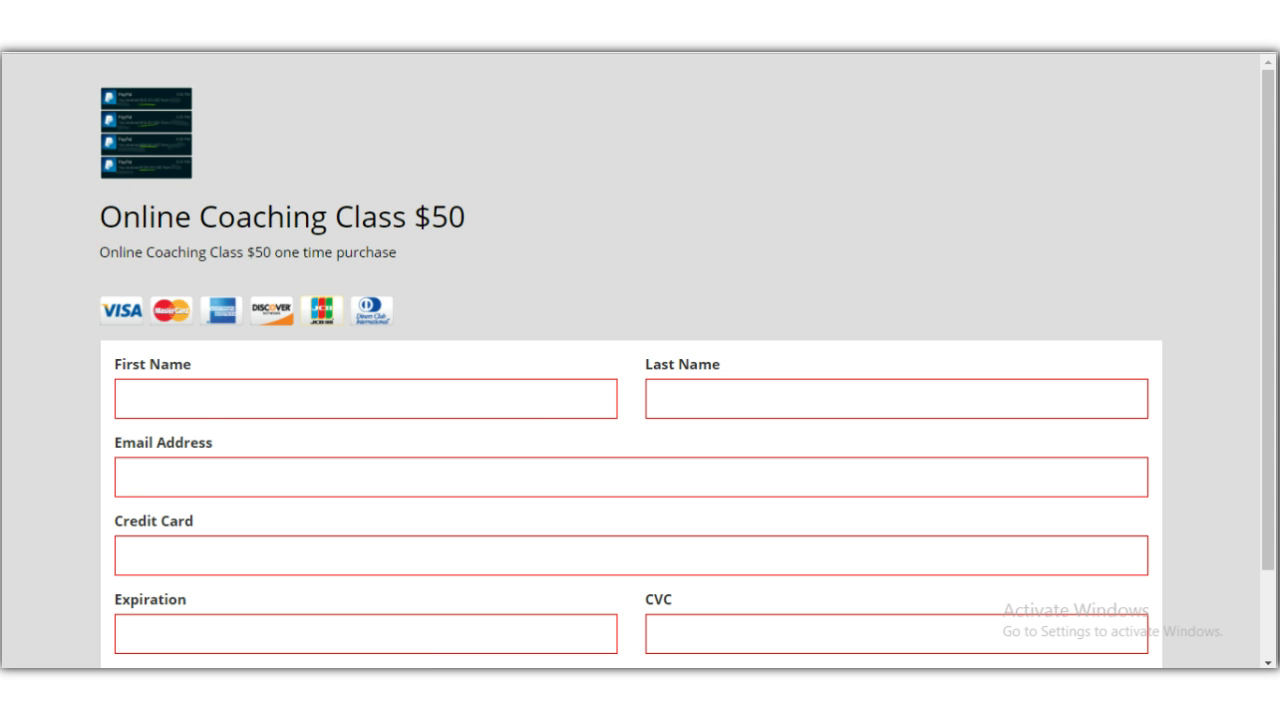
Remove the logo image from the checkout page theme and save the design update
{"action": "key", "text": "ctrl+w"}
{"action": "left_click", "coordinate": [1147, 122]}
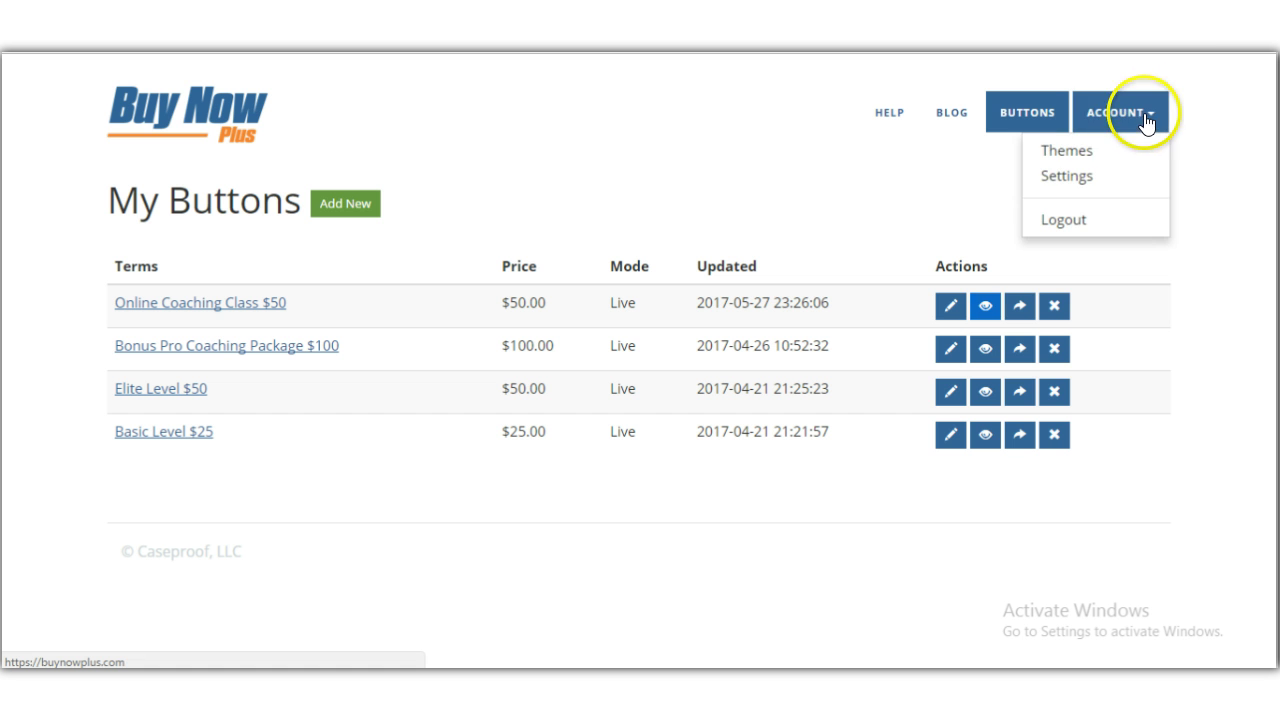
{"action": "left_click", "coordinate": [1094, 155]}
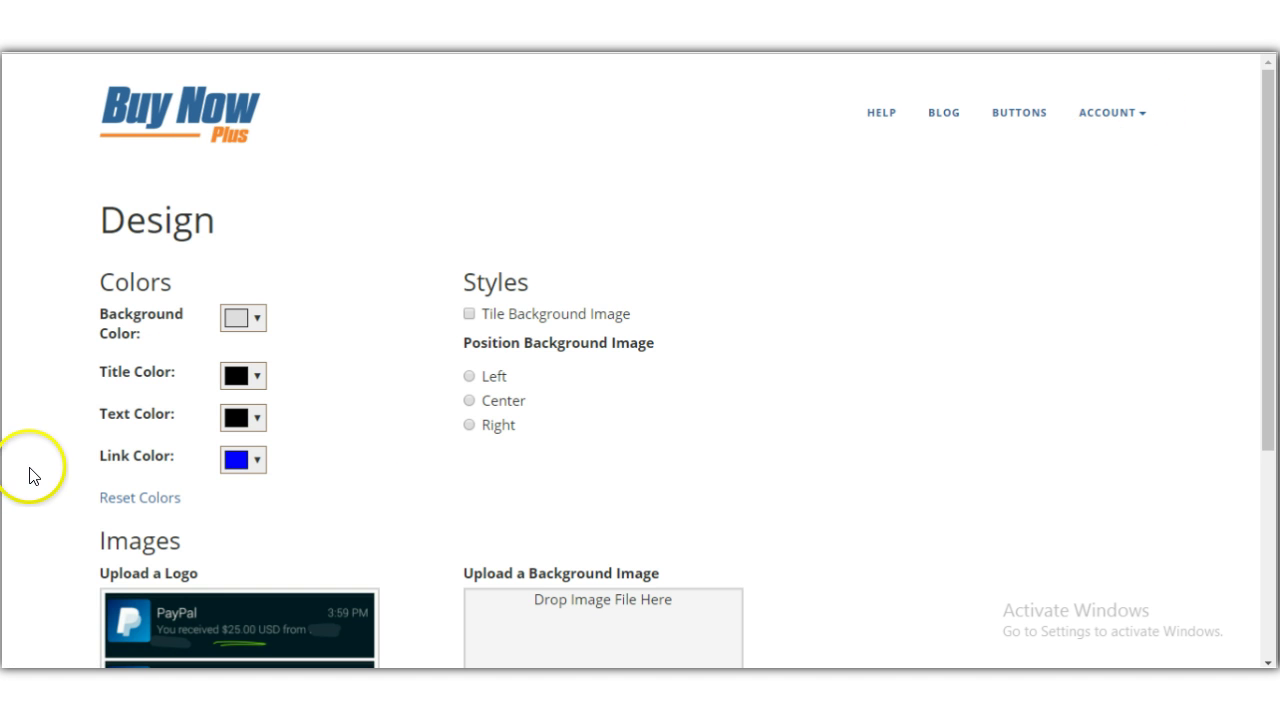
{"action": "scroll", "coordinate": [30, 476], "scroll_direction": "down", "scroll_amount": 4}
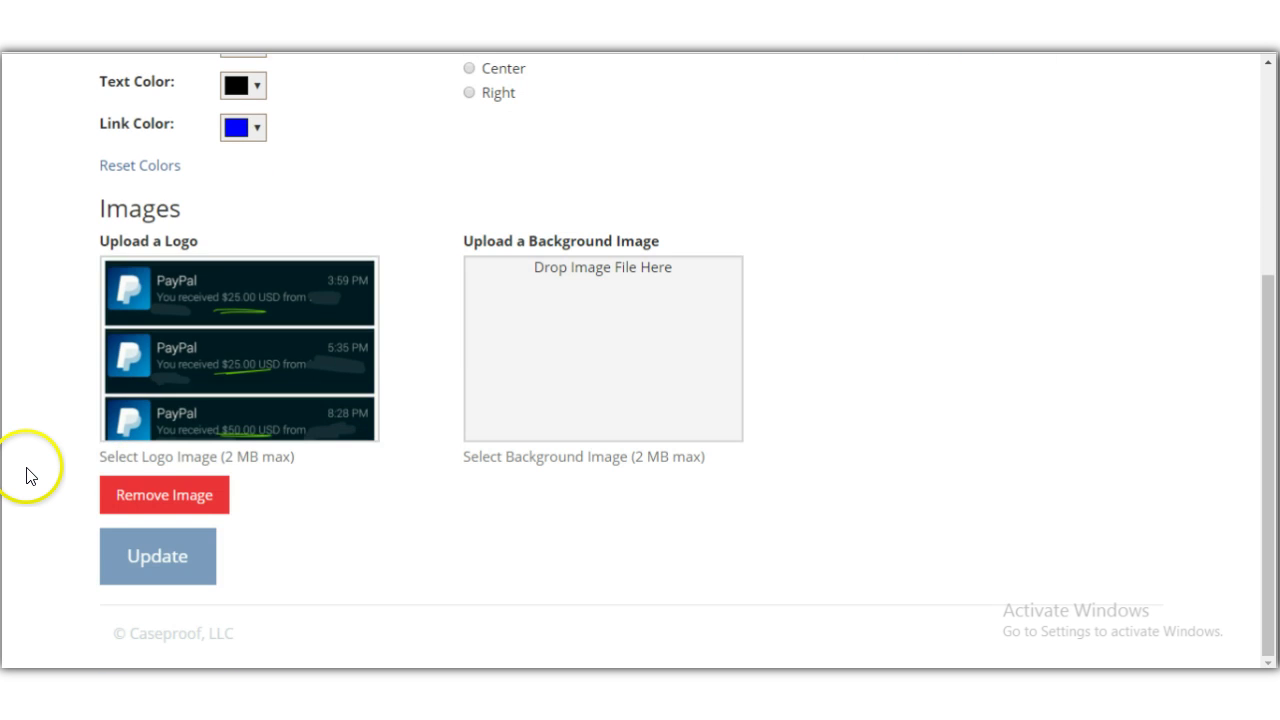
{"action": "left_click", "coordinate": [125, 495]}
{"action": "left_click", "coordinate": [155, 566]}
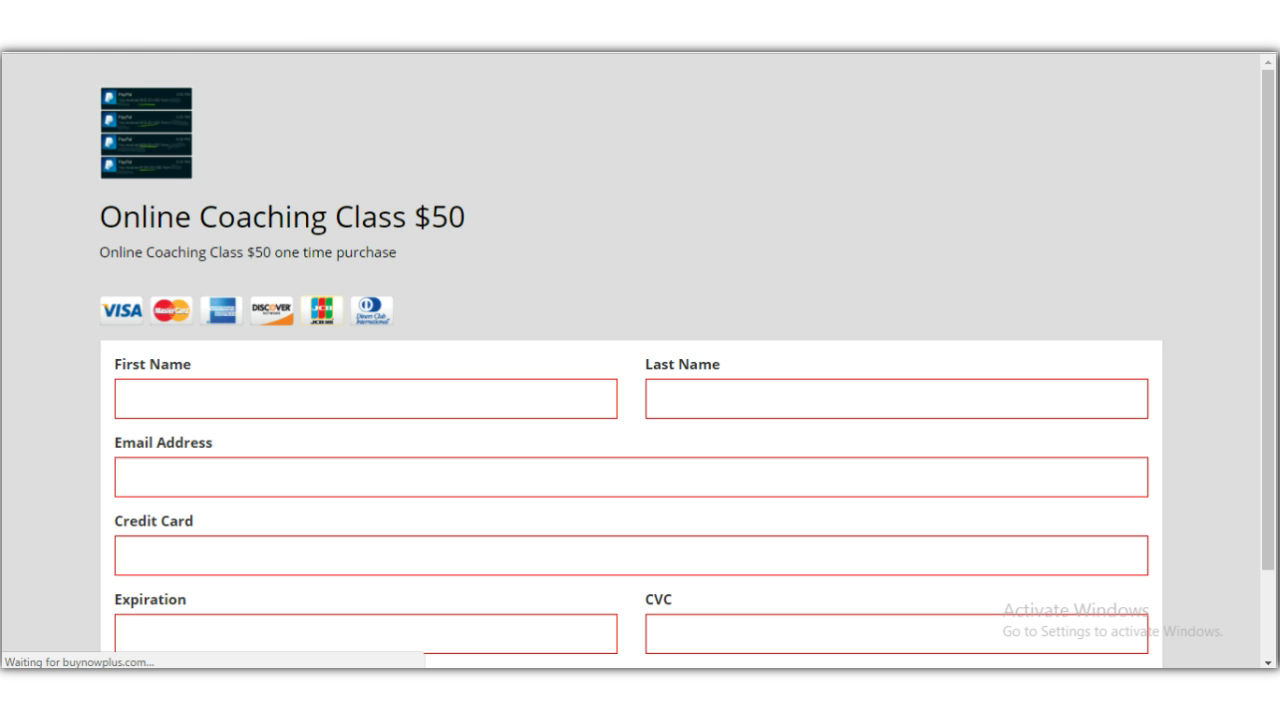
Review the Online Coaching Class $50 checkout page with and without its logo and copy the page's web address
{"action": "right_click", "coordinate": [370, 48]}
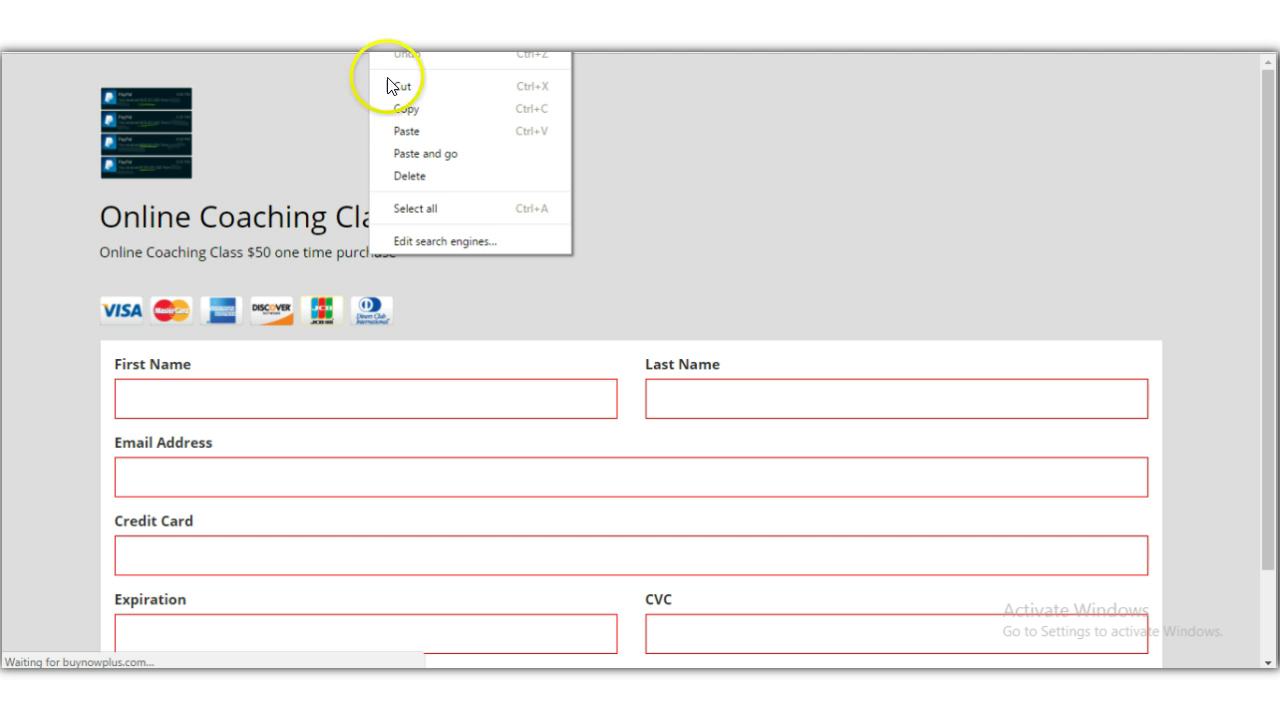
{"action": "left_click", "coordinate": [400, 110]}
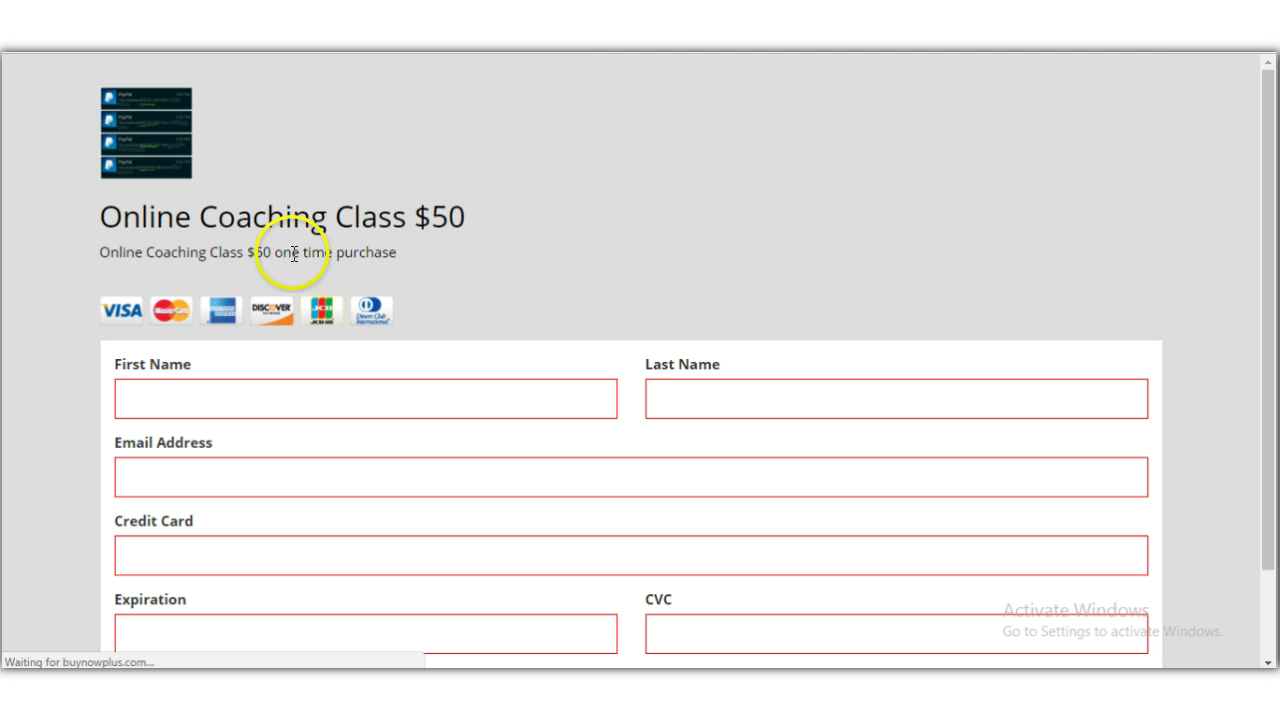
{"action": "scroll", "coordinate": [20, 292], "scroll_direction": "down", "scroll_amount": 2}
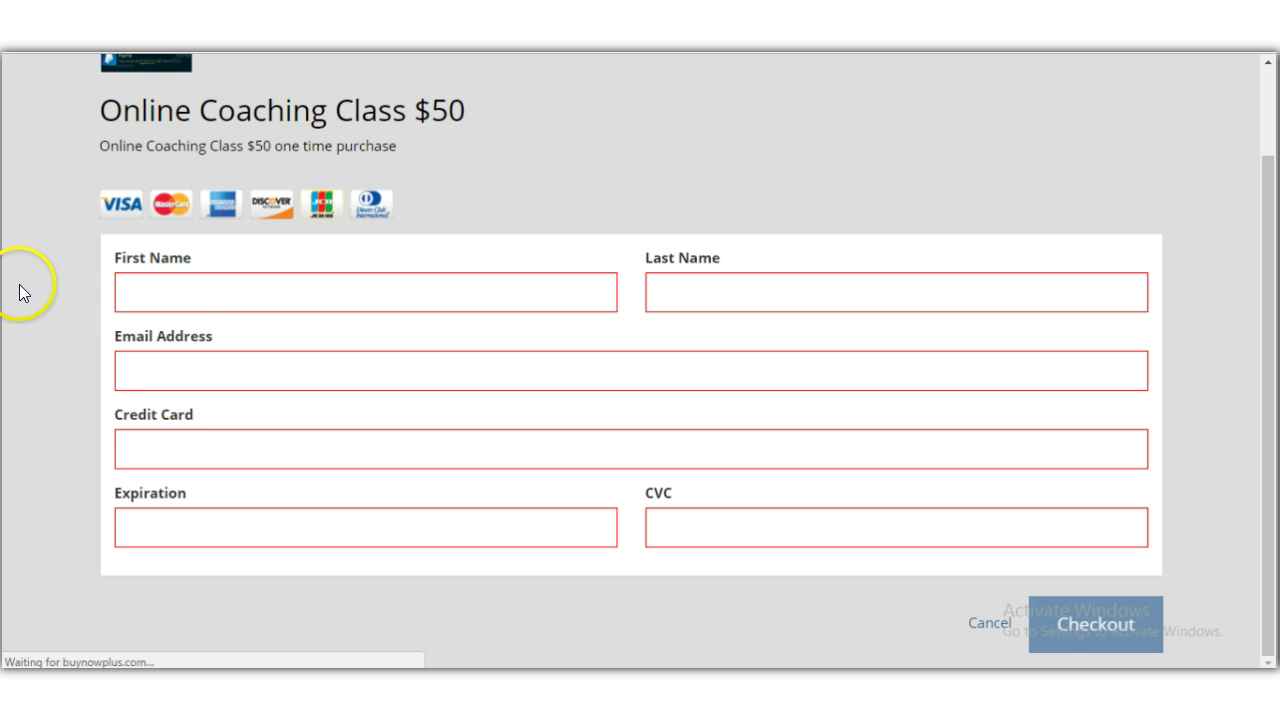
{"action": "scroll", "coordinate": [20, 292], "scroll_direction": "up", "scroll_amount": 2}
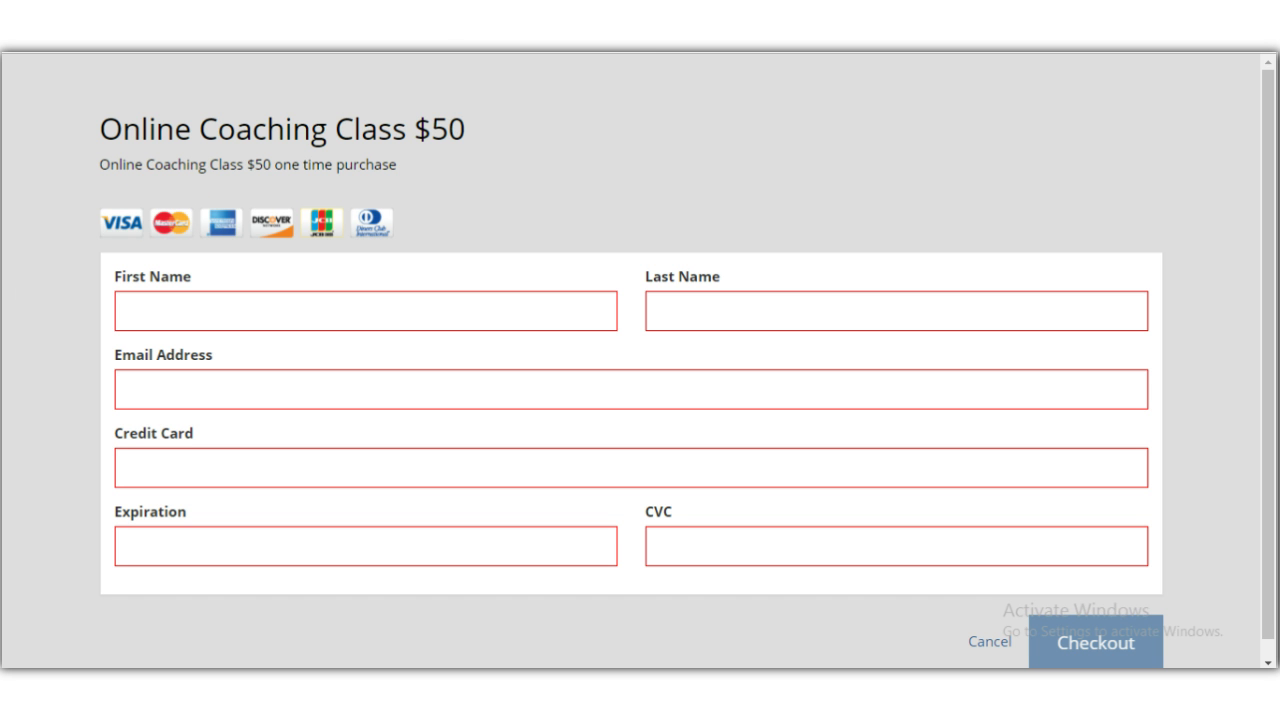
{"action": "right_click", "coordinate": [440, 45]}
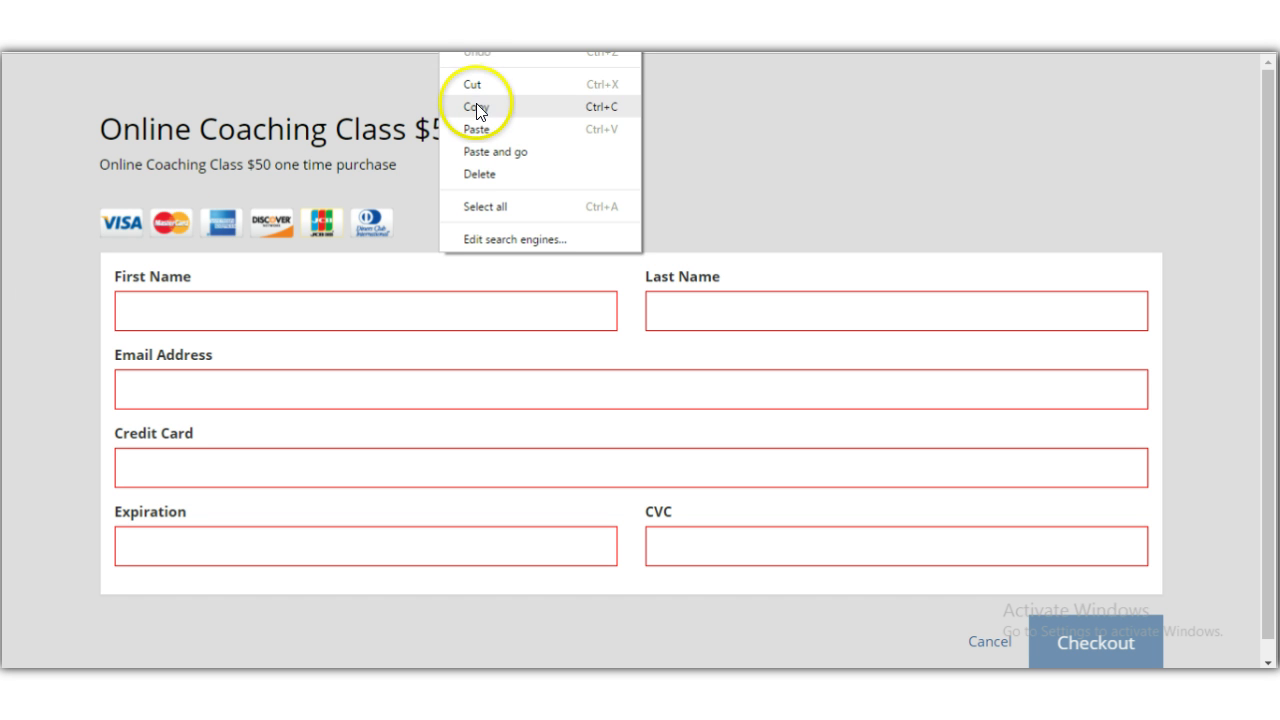
{"action": "left_click", "coordinate": [477, 104]}
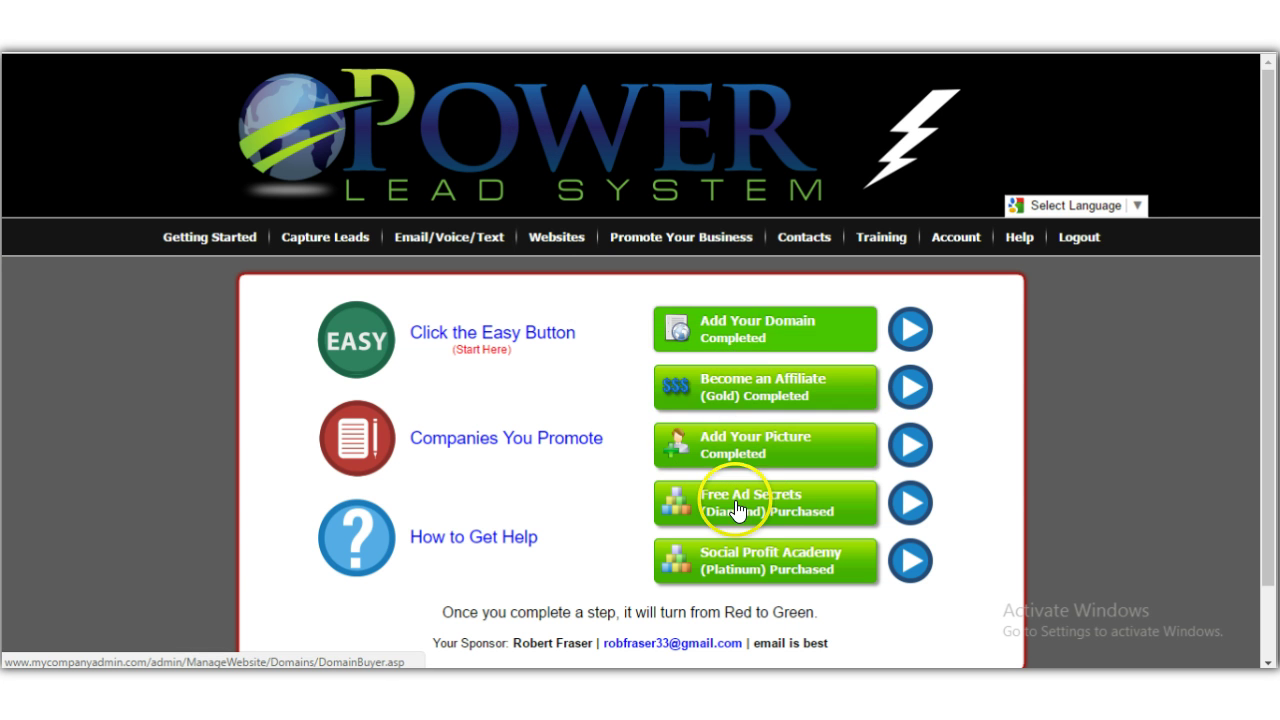
Switch to Power Lead System, open the contact statistics and examine the unique visits of the last 24 hours and total contact records
{"action": "mouse_move", "coordinate": [815, 255]}
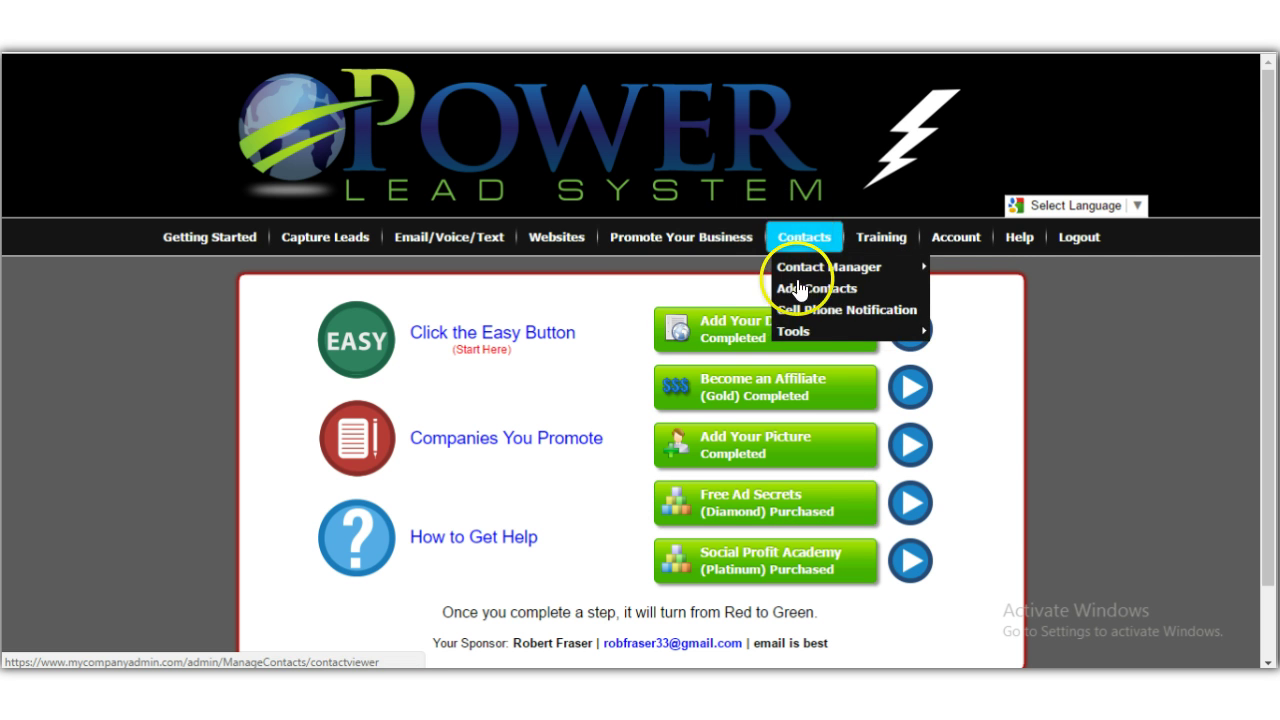
{"action": "mouse_move", "coordinate": [806, 333]}
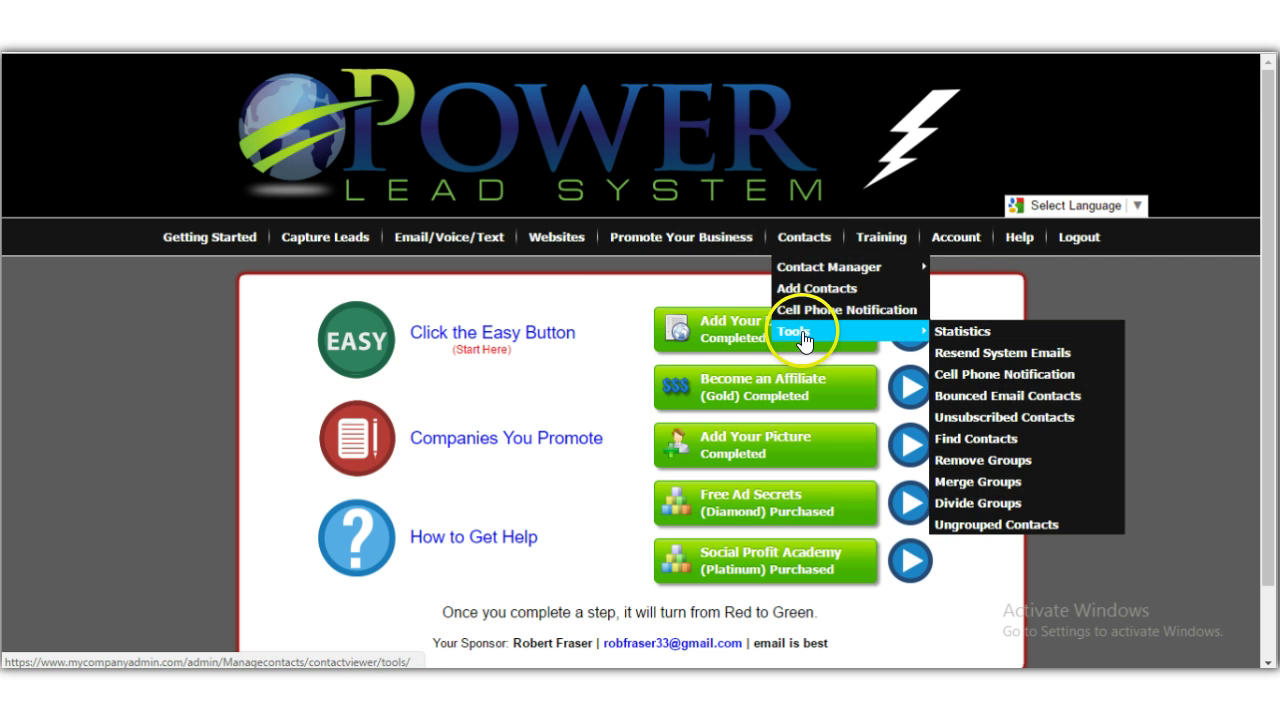
{"action": "left_click", "coordinate": [950, 331]}
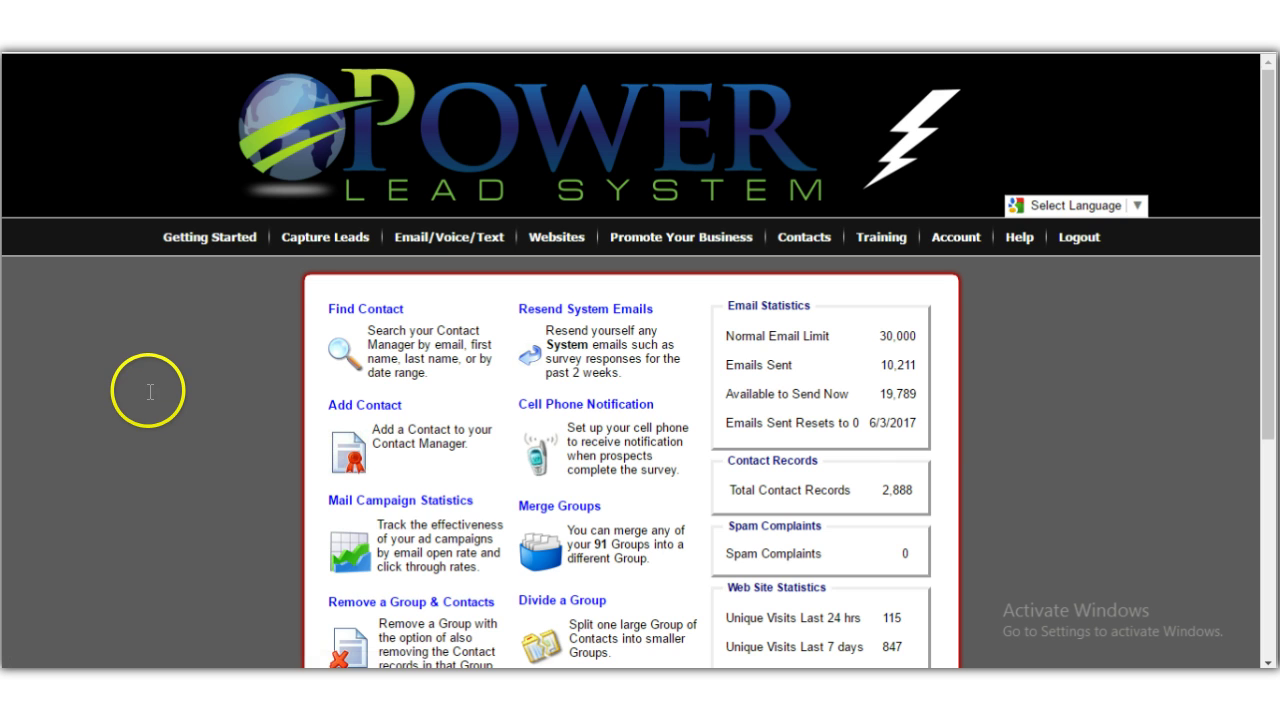
{"action": "scroll", "coordinate": [149, 397], "scroll_direction": "down", "scroll_amount": 2}
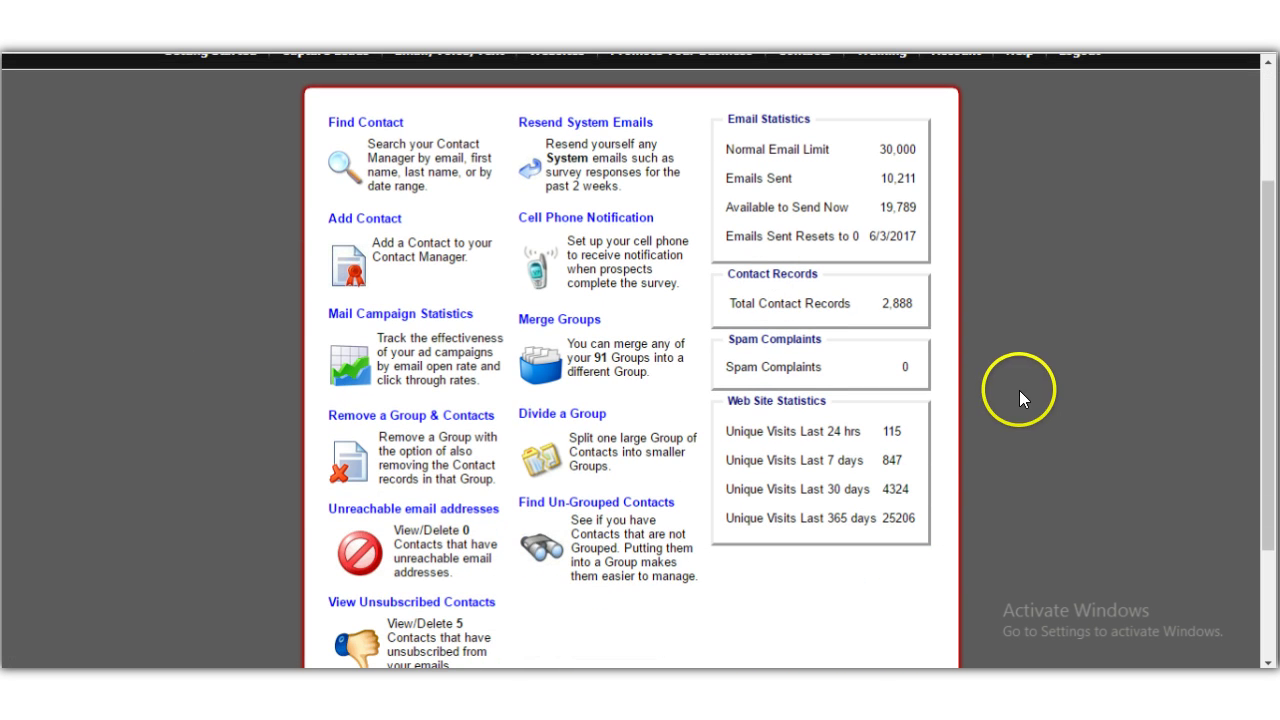
{"action": "left_click_drag", "start_coordinate": [883, 430], "coordinate": [909, 428]}
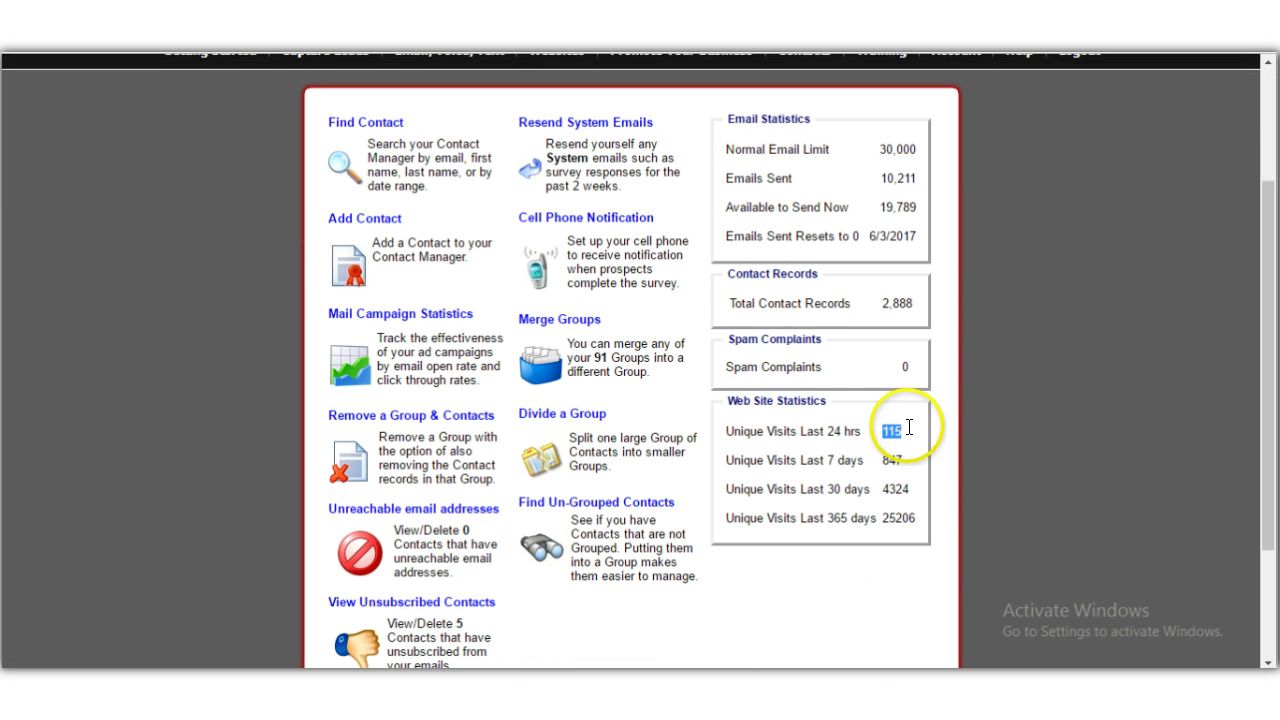
{"action": "left_click", "coordinate": [998, 396]}
{"action": "double_click", "coordinate": [893, 435]}
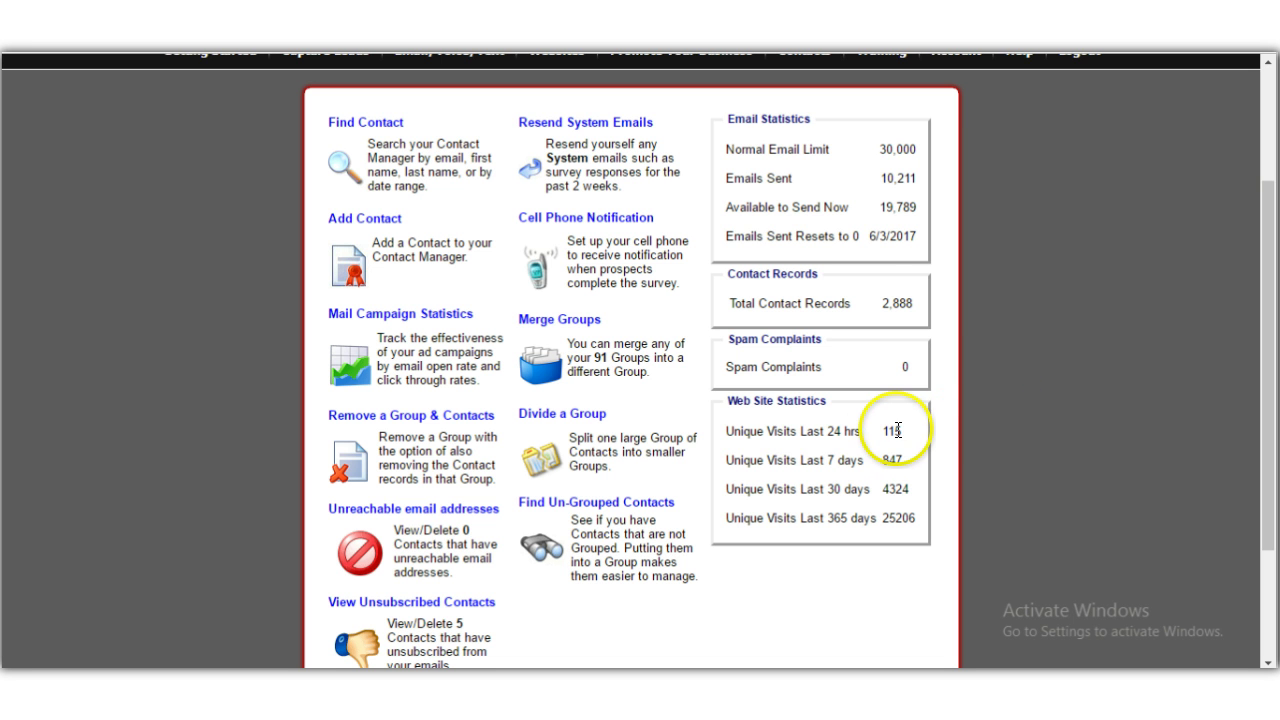
{"action": "left_click", "coordinate": [879, 311]}
{"action": "left_click_drag", "start_coordinate": [879, 311], "coordinate": [918, 301]}
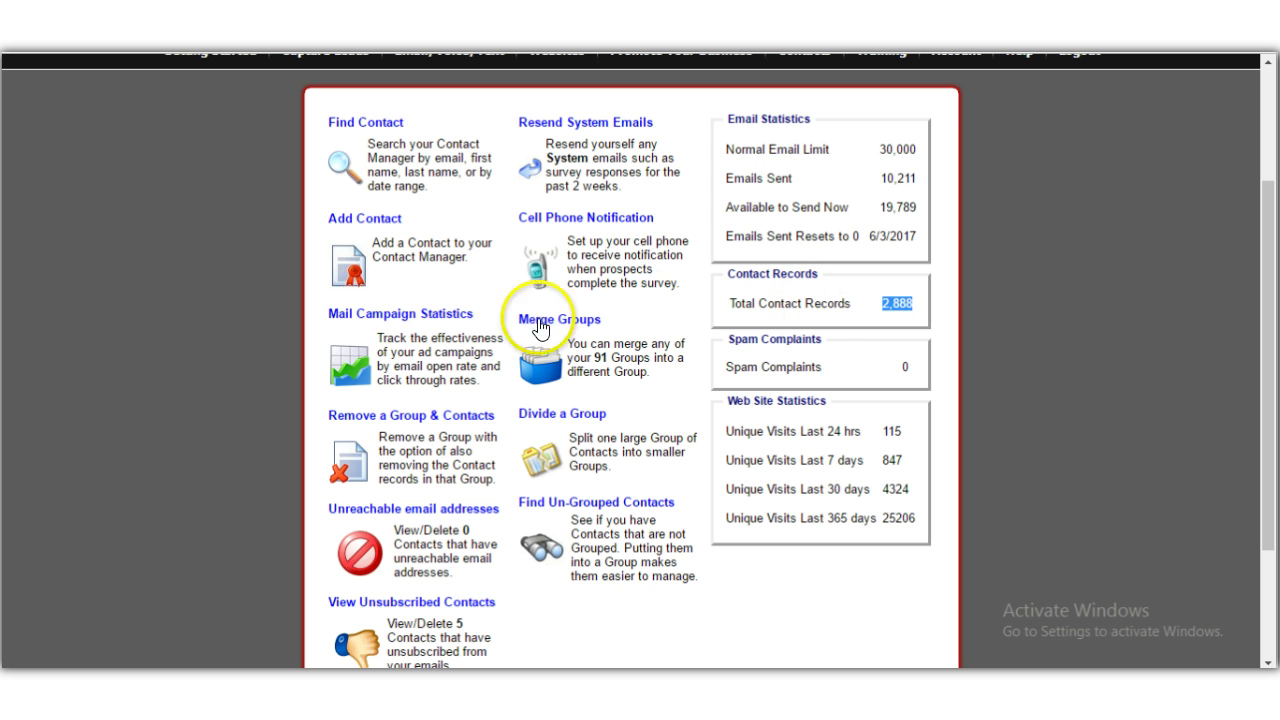
{"action": "left_click", "coordinate": [177, 313]}
{"action": "scroll", "coordinate": [177, 315], "scroll_direction": "up", "scroll_amount": 2}
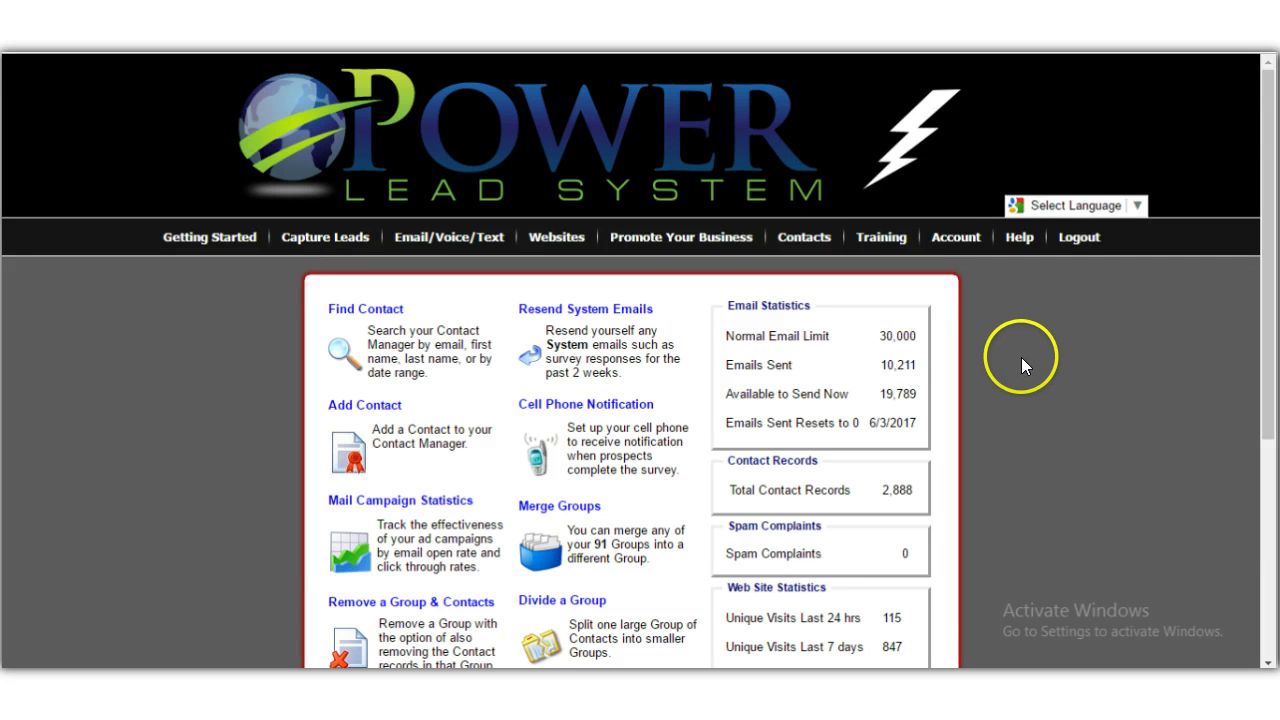
Open the Commissions Earned report and show the week of Sun Apr 16, 2017 to Sat Apr 22, 2017
{"action": "mouse_move", "coordinate": [950, 242]}
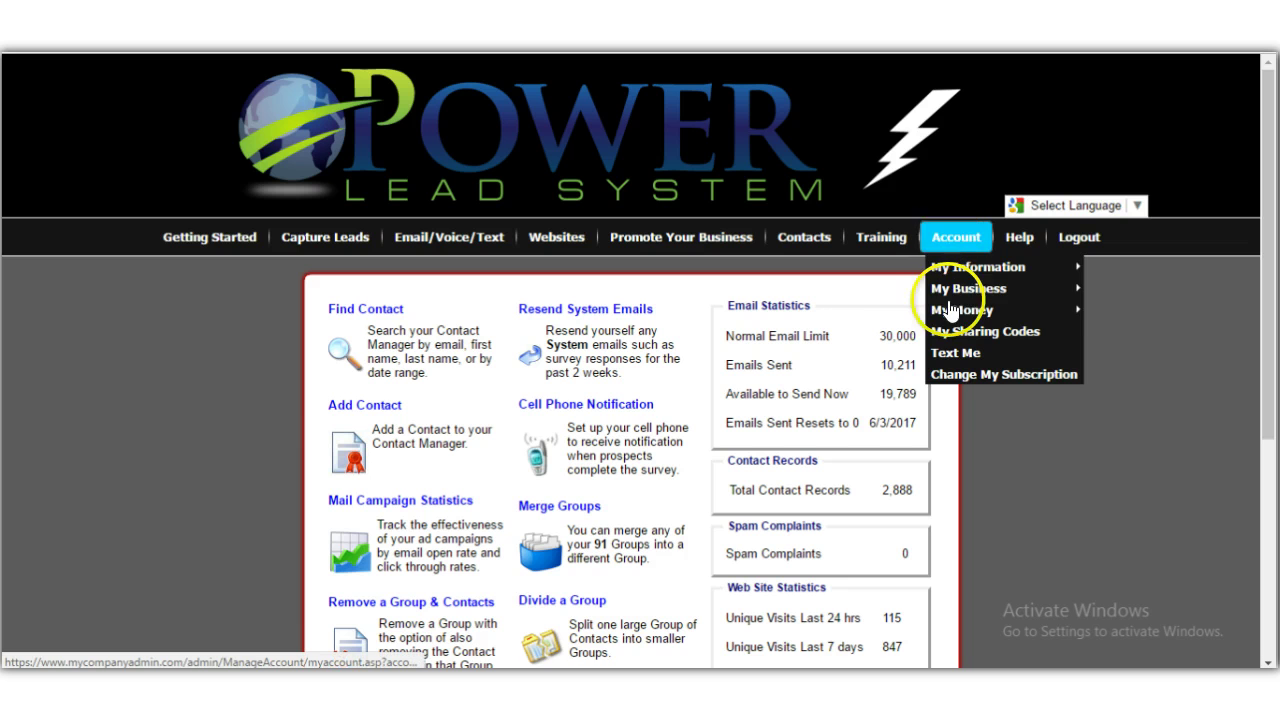
{"action": "mouse_move", "coordinate": [950, 310]}
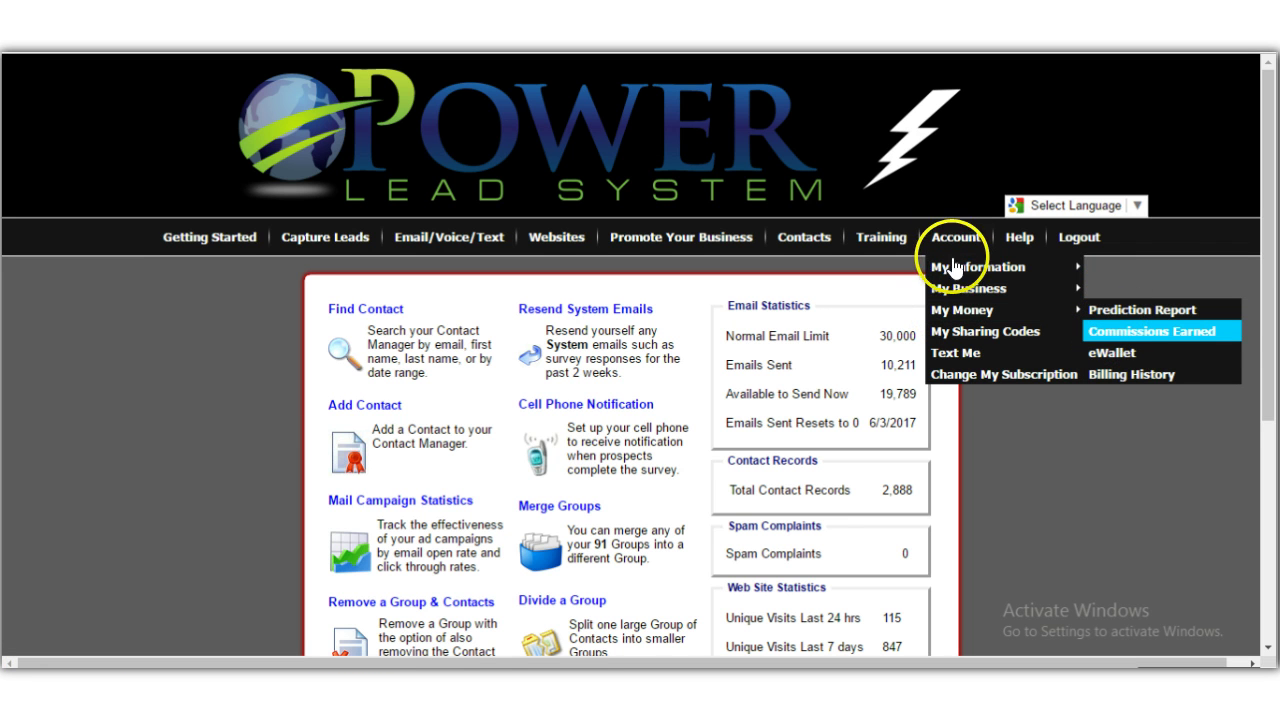
{"action": "left_click", "coordinate": [1145, 331]}
{"action": "left_click_drag", "start_coordinate": [1263, 380], "coordinate": [1265, 560]}
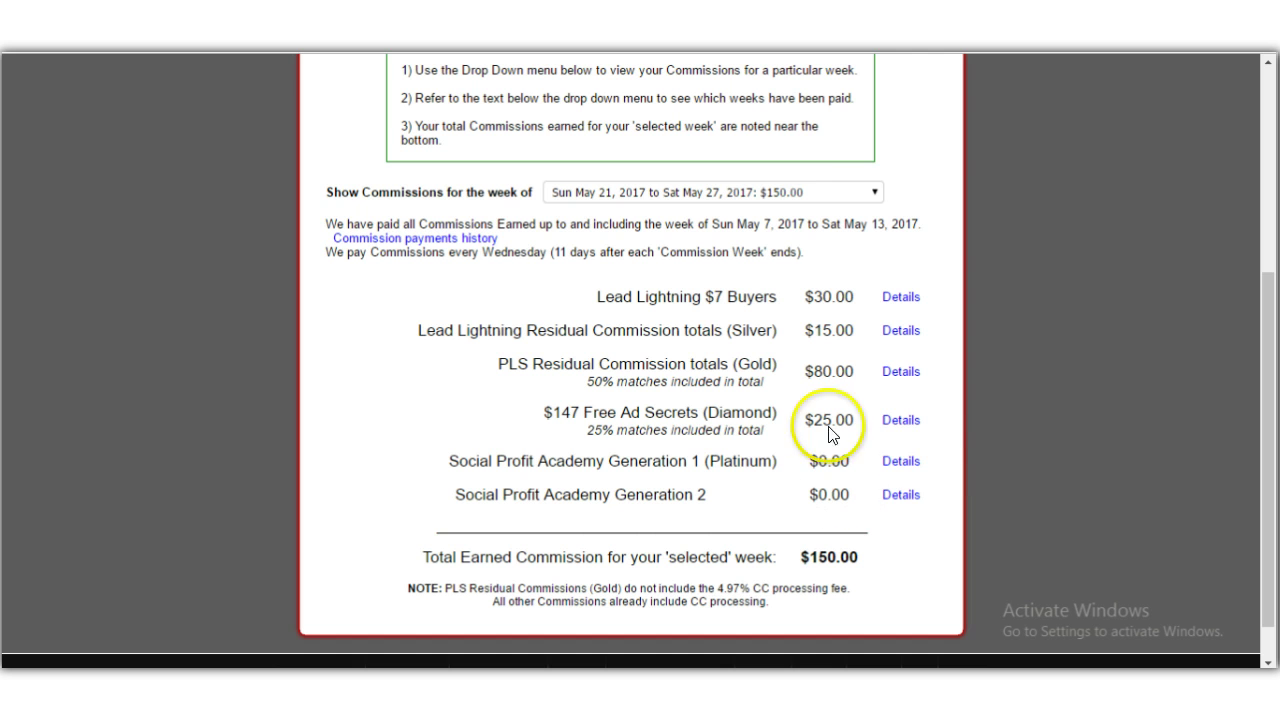
{"action": "left_click", "coordinate": [814, 193]}
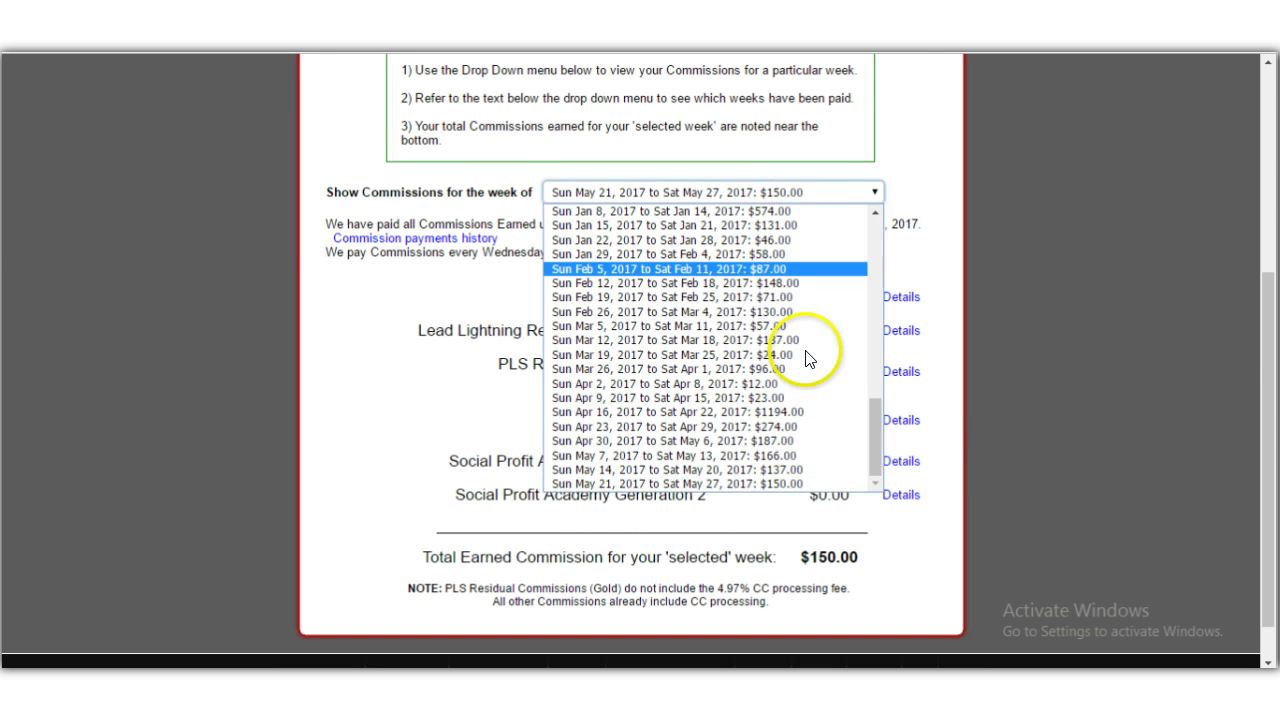
{"action": "left_click", "coordinate": [787, 411]}
Examine the selected week's total earned commission and the amounts for Free Ad Secrets and Social Profit Academy
{"action": "left_click_drag", "start_coordinate": [1270, 325], "coordinate": [1260, 549]}
{"action": "left_click_drag", "start_coordinate": [786, 508], "coordinate": [867, 507]}
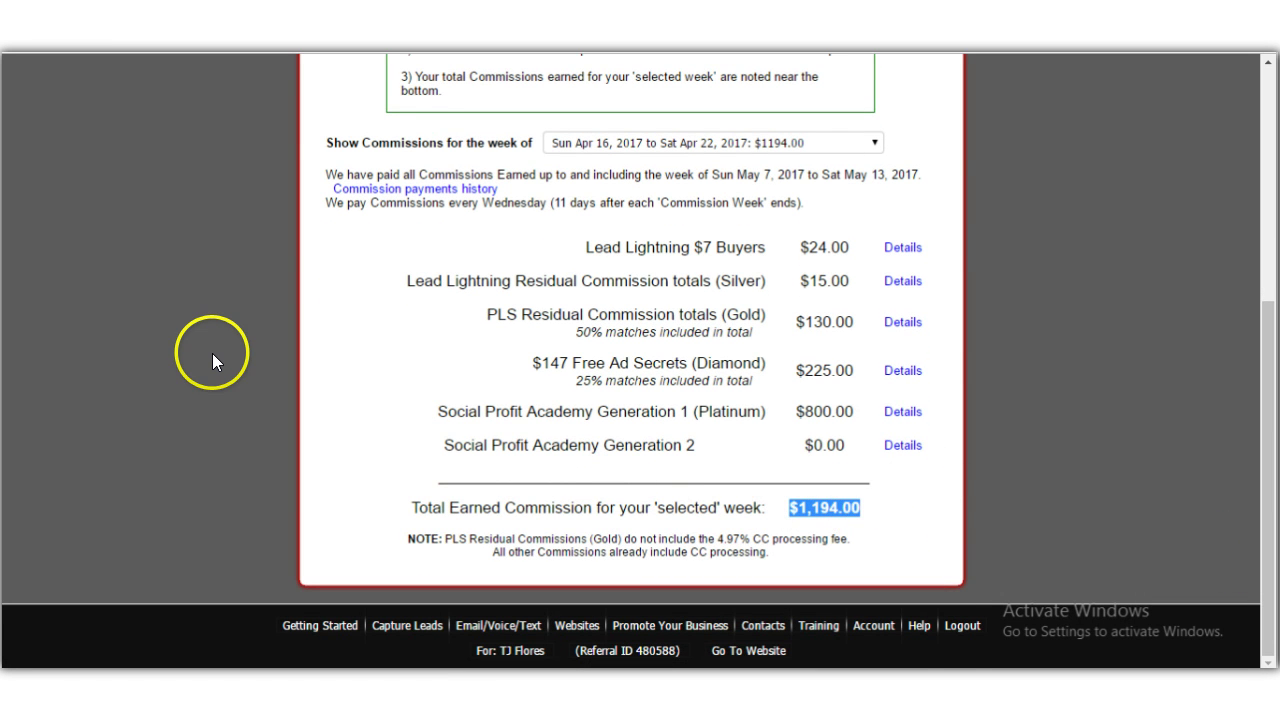
{"action": "scroll", "coordinate": [197, 347], "scroll_direction": "up", "scroll_amount": 2}
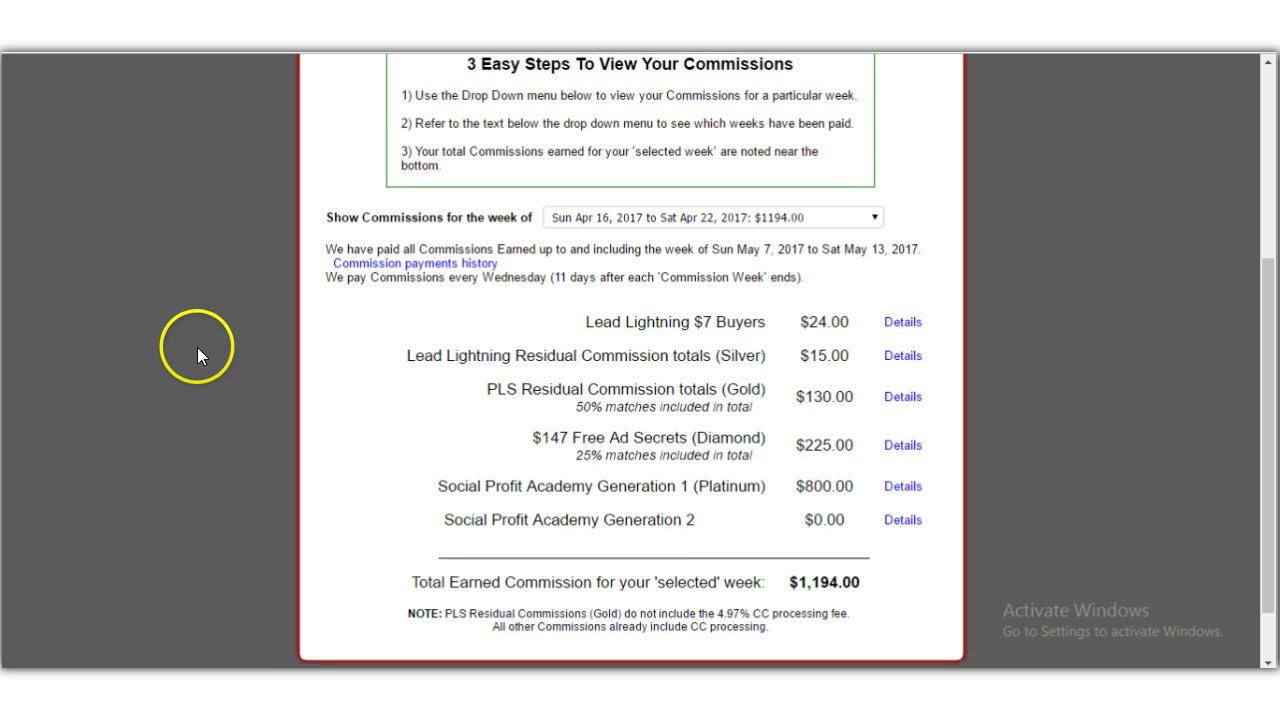
{"action": "scroll", "coordinate": [197, 347], "scroll_direction": "down", "scroll_amount": 2}
{"action": "left_click_drag", "start_coordinate": [530, 367], "coordinate": [701, 432]}
{"action": "left_click", "coordinate": [195, 370]}
{"action": "scroll", "coordinate": [195, 370], "scroll_direction": "up", "scroll_amount": 4}
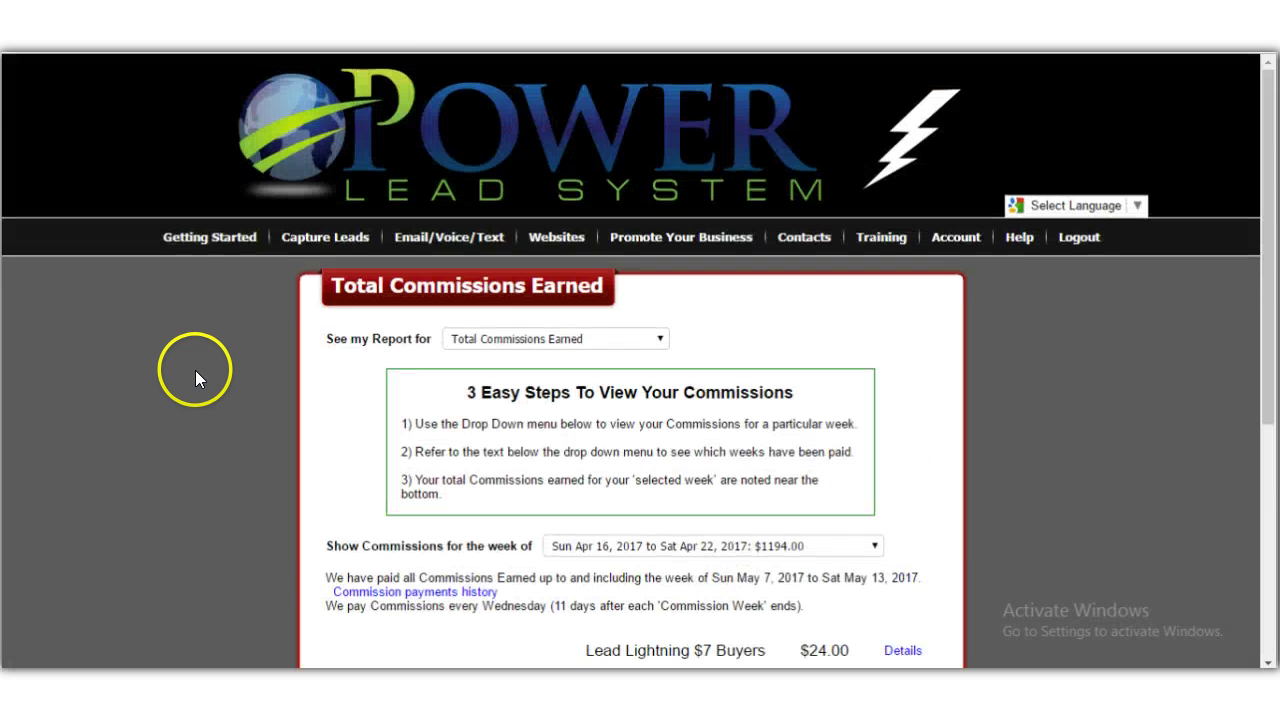
Open the "email processing page 1 intro" web page from My WebPages and bring up its sales page text for editing
{"action": "left_click", "coordinate": [215, 248]}
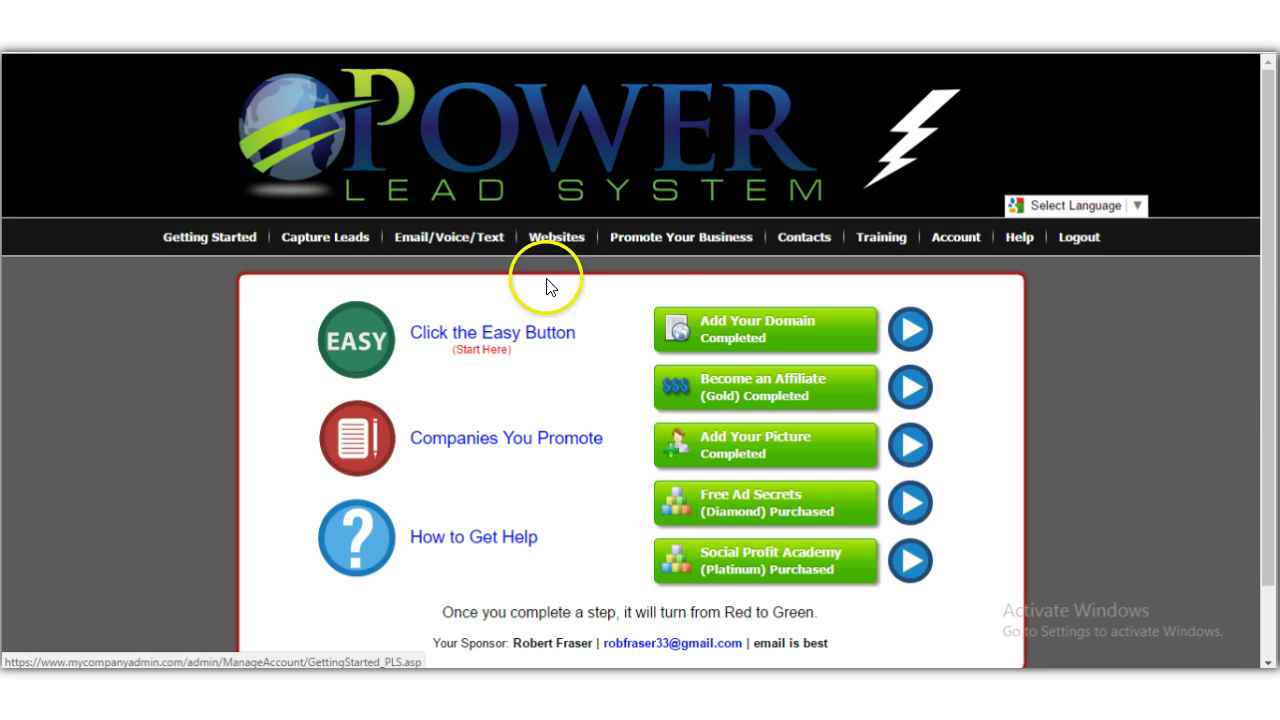
{"action": "mouse_move", "coordinate": [538, 243]}
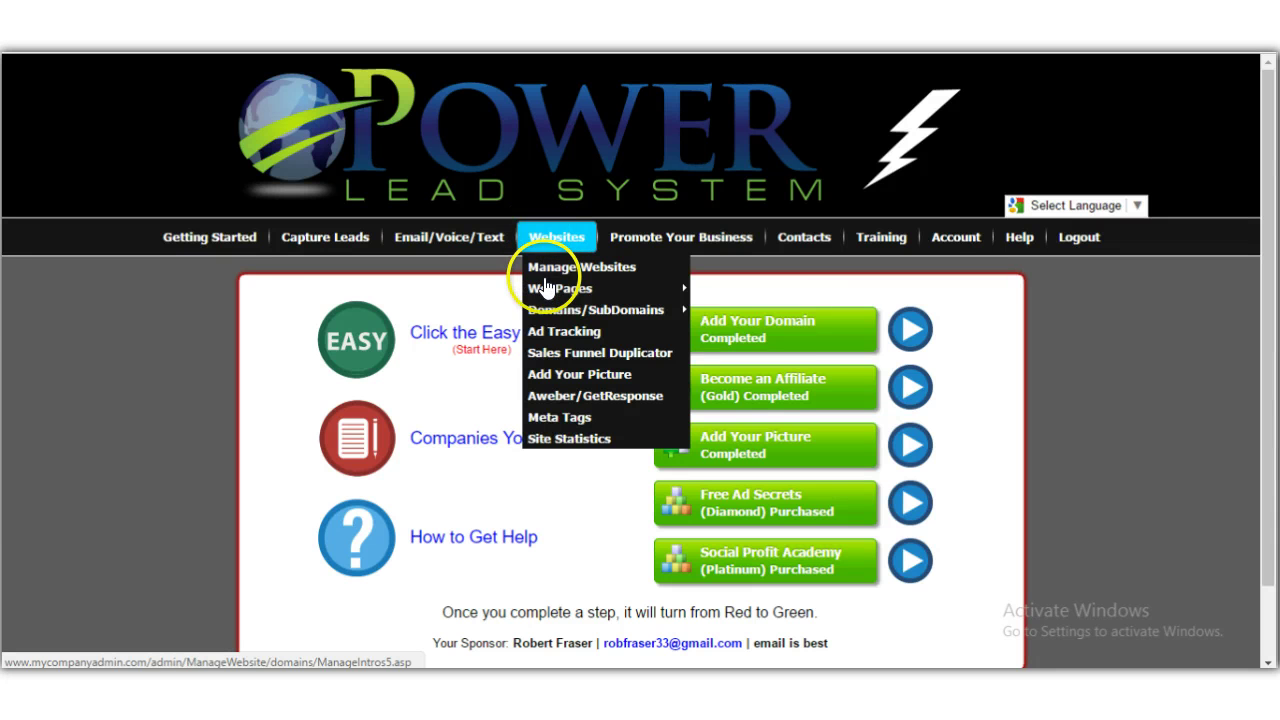
{"action": "mouse_move", "coordinate": [545, 290]}
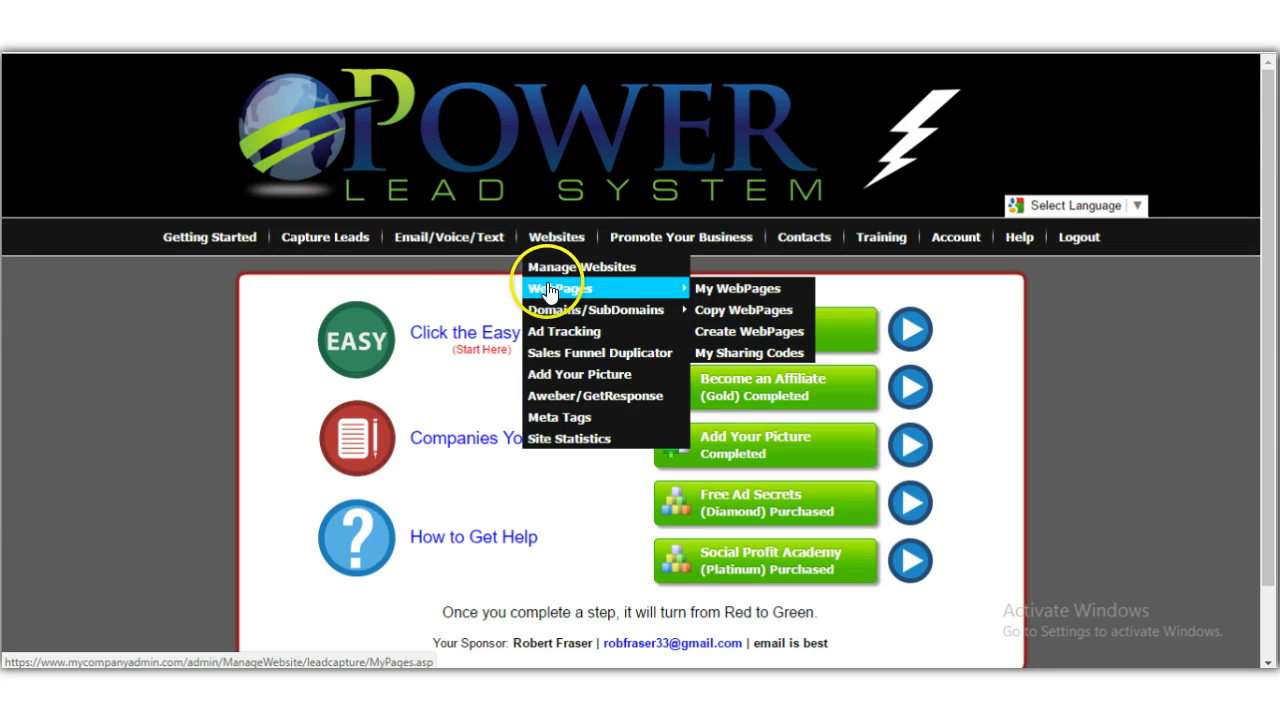
{"action": "left_click", "coordinate": [700, 288]}
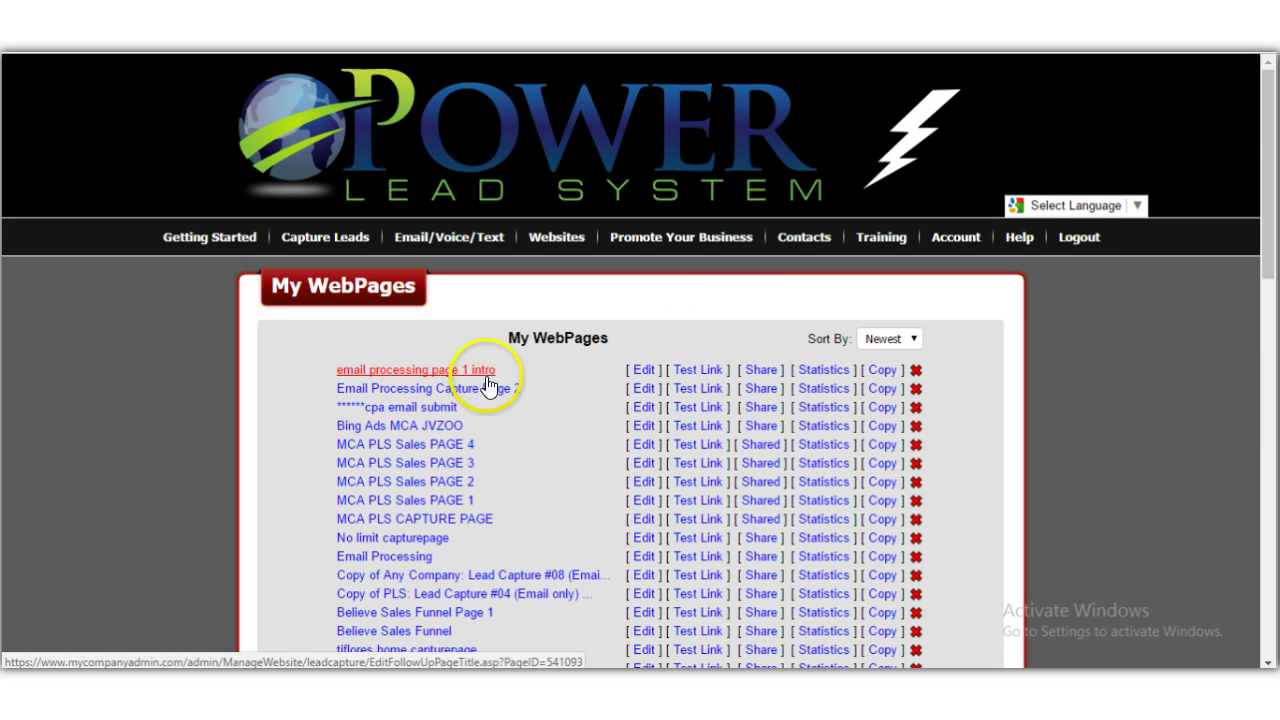
{"action": "left_click", "coordinate": [641, 371]}
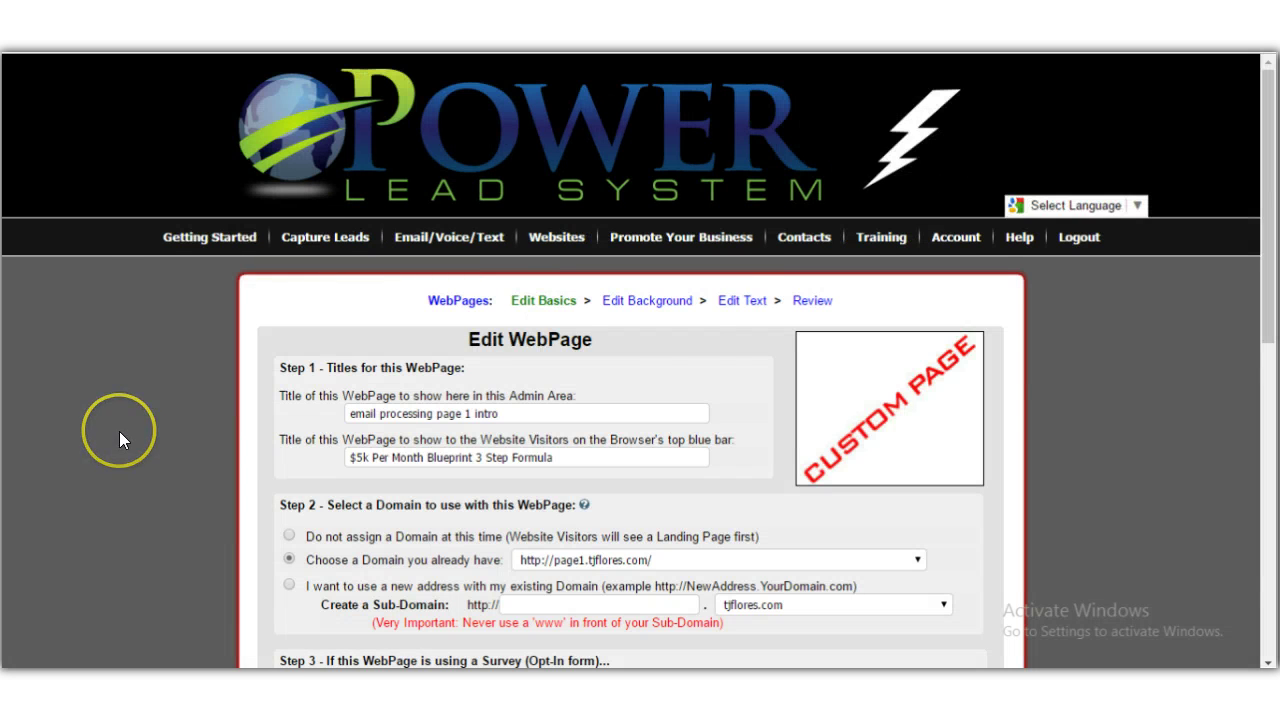
{"action": "left_click", "coordinate": [742, 301]}
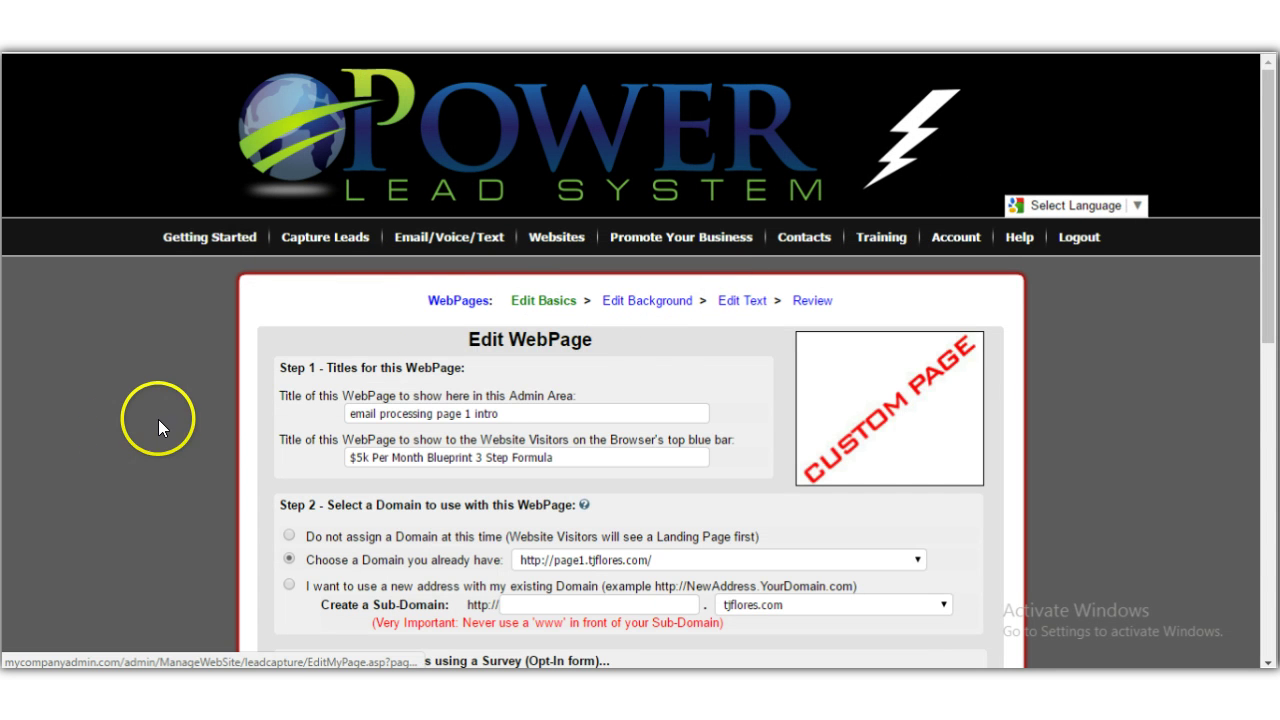
{"action": "scroll", "coordinate": [128, 411], "scroll_direction": "down", "scroll_amount": 4}
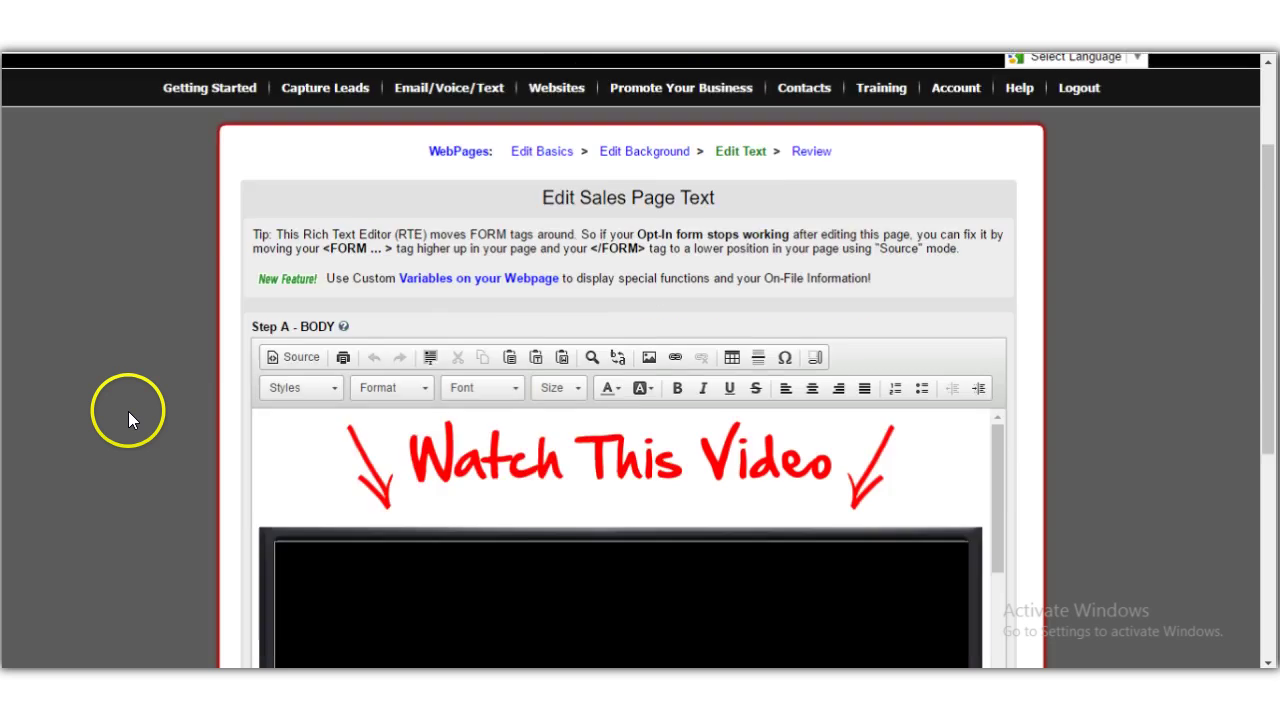
{"action": "scroll", "coordinate": [128, 411], "scroll_direction": "up", "scroll_amount": 1}
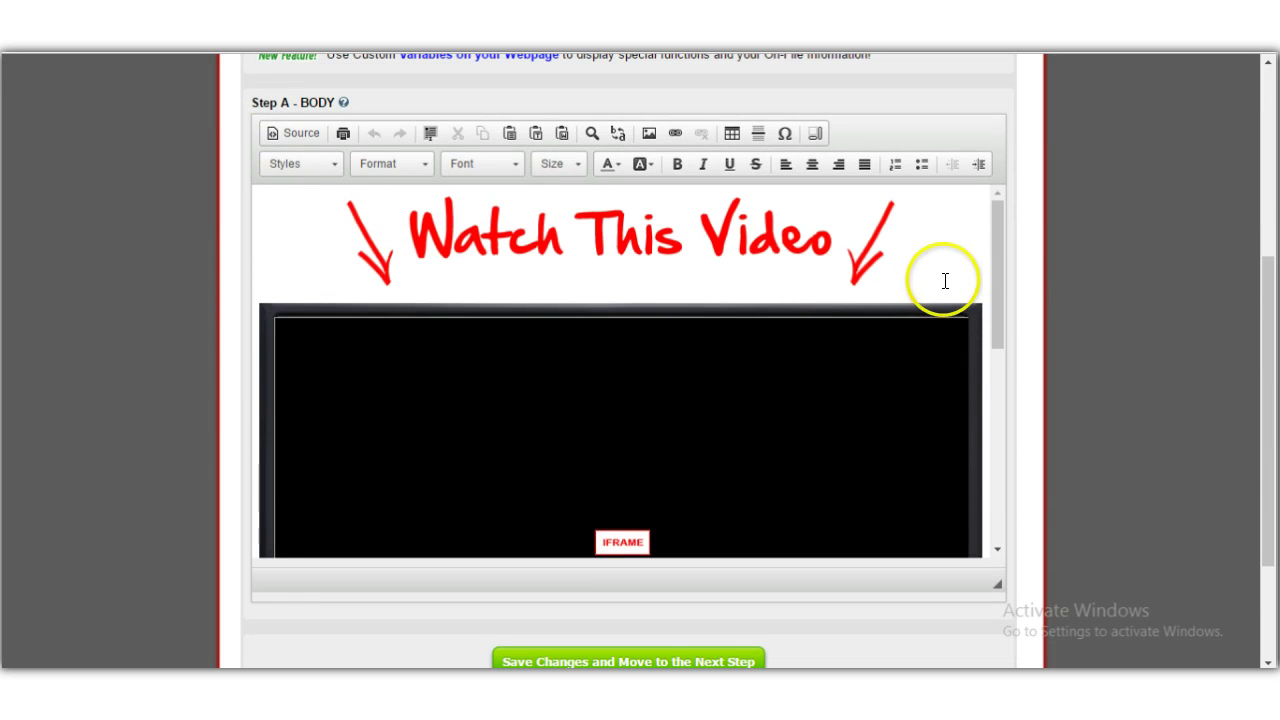
Replace the yellow "Click Here to Continue" button below the video with the "Get Instant Access!" image from the Custom Library
{"action": "scroll", "coordinate": [998, 345], "scroll_direction": "down", "scroll_amount": 5}
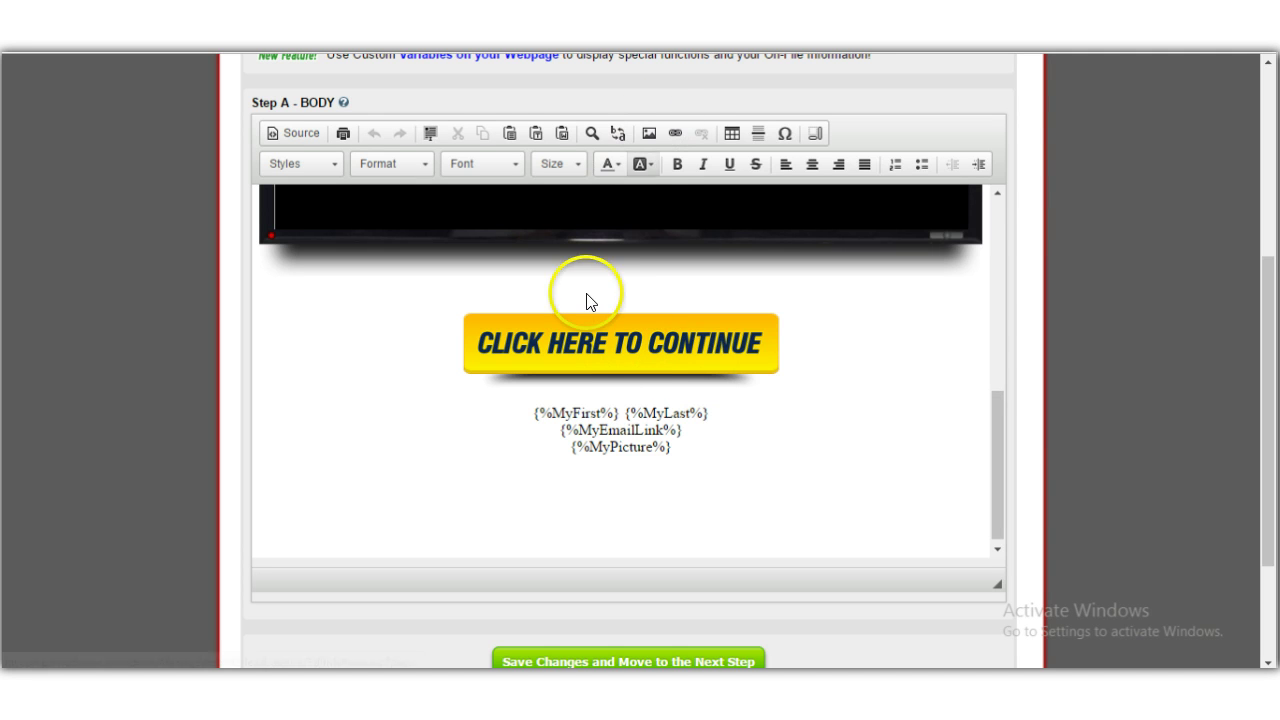
{"action": "left_click", "coordinate": [586, 337]}
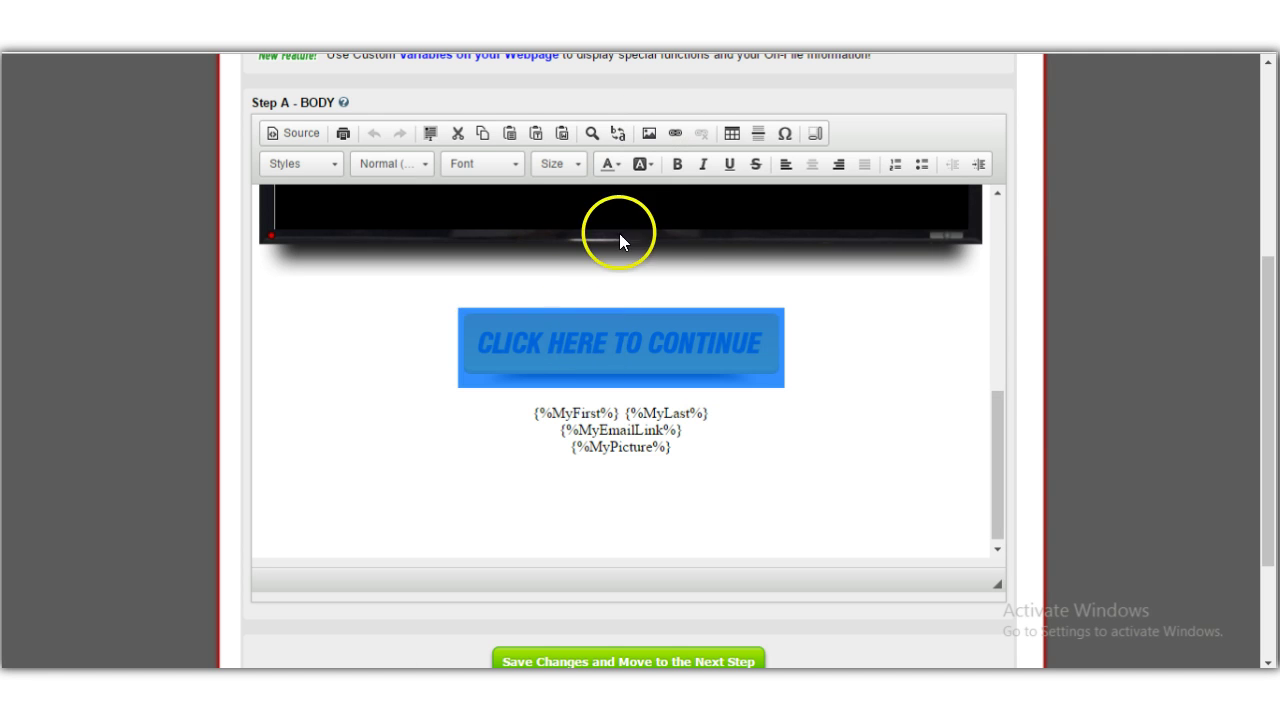
{"action": "left_click", "coordinate": [651, 131]}
{"action": "left_click", "coordinate": [739, 238]}
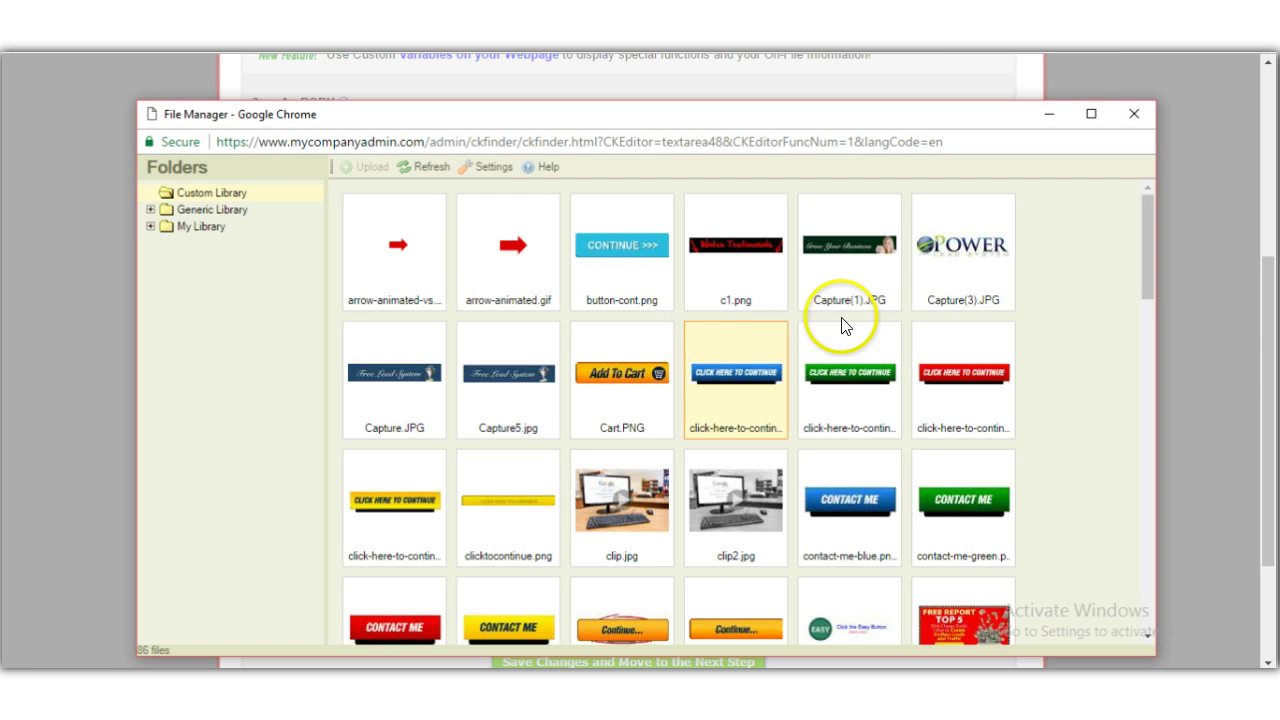
{"action": "left_click_drag", "start_coordinate": [1147, 240], "coordinate": [1143, 345]}
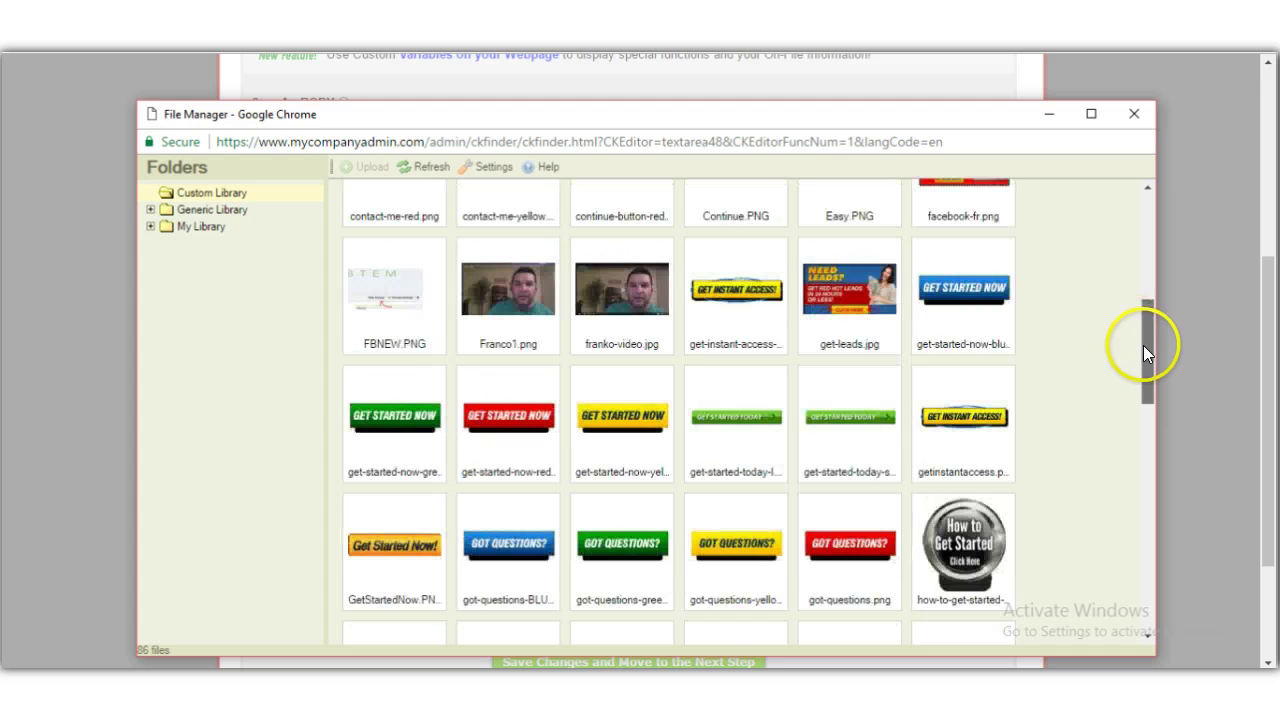
{"action": "double_click", "coordinate": [731, 278]}
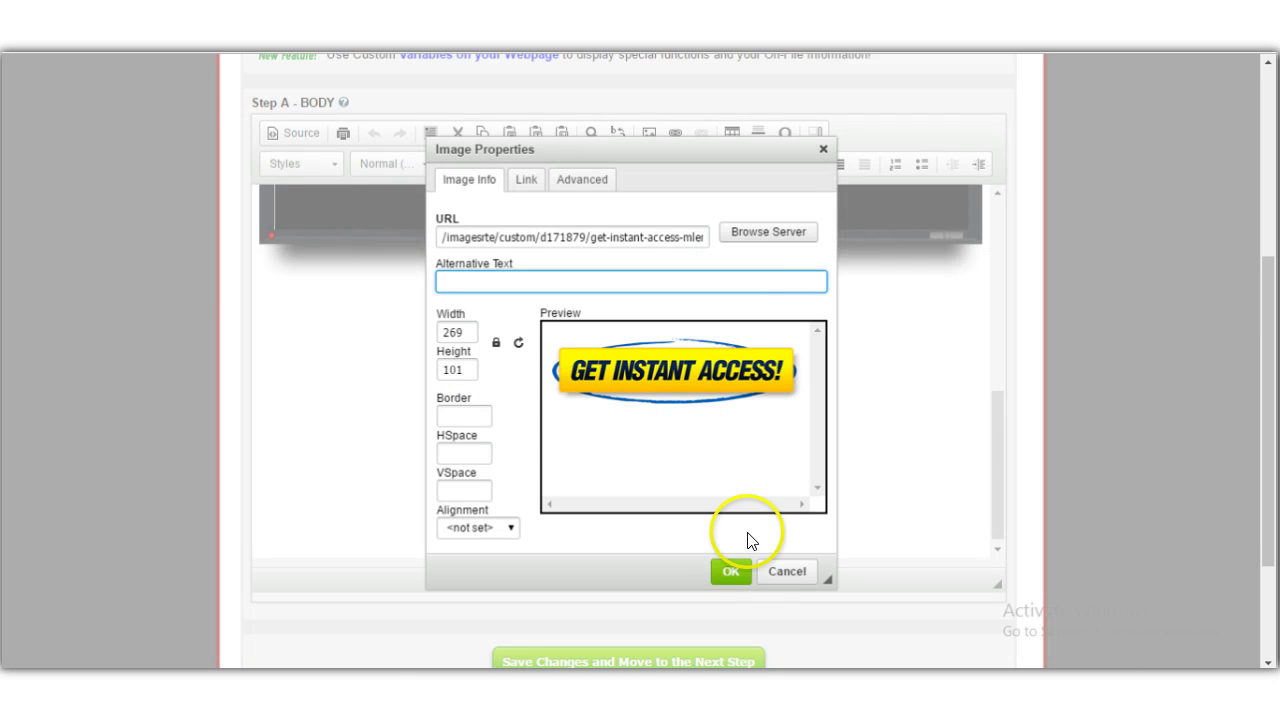
{"action": "left_click", "coordinate": [730, 572]}
{"action": "left_click", "coordinate": [796, 473]}
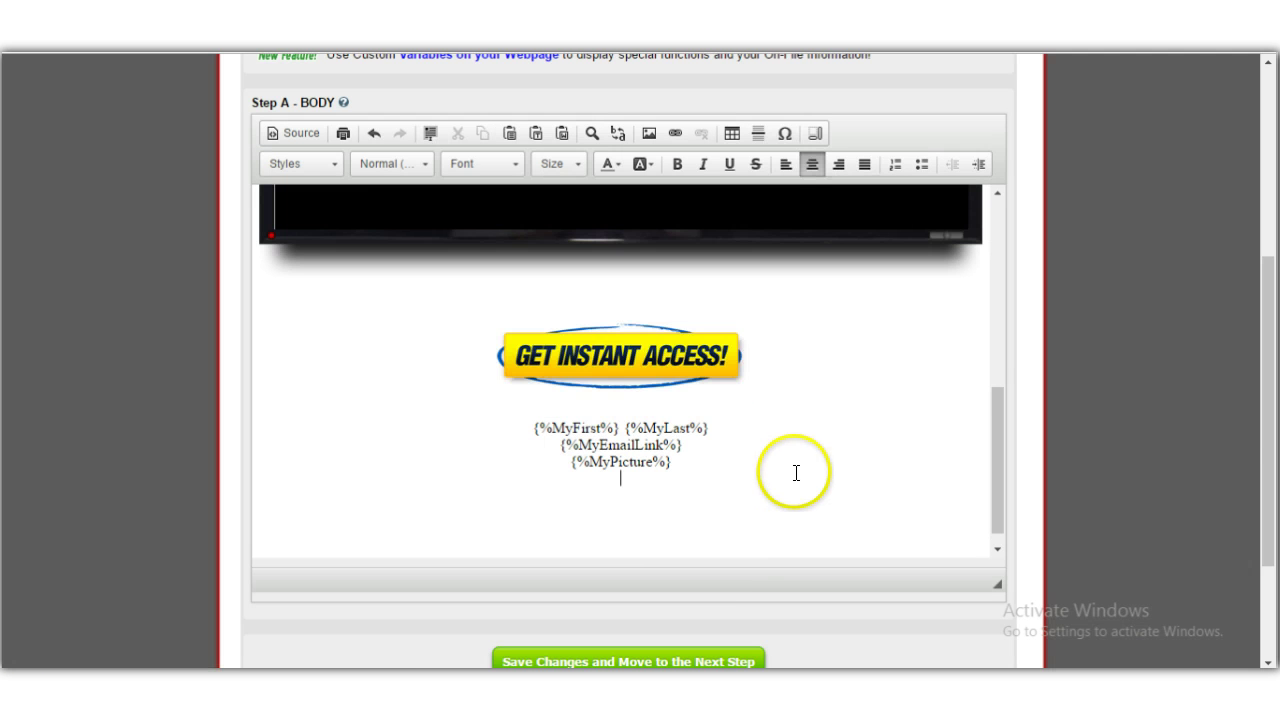
Set the width of the "Get Instant Access!" image below the video to 350
{"action": "double_click", "coordinate": [669, 366]}
{"action": "left_click", "coordinate": [518, 342]}
{"action": "double_click", "coordinate": [455, 332]}
{"action": "key", "text": "BackSpace"}
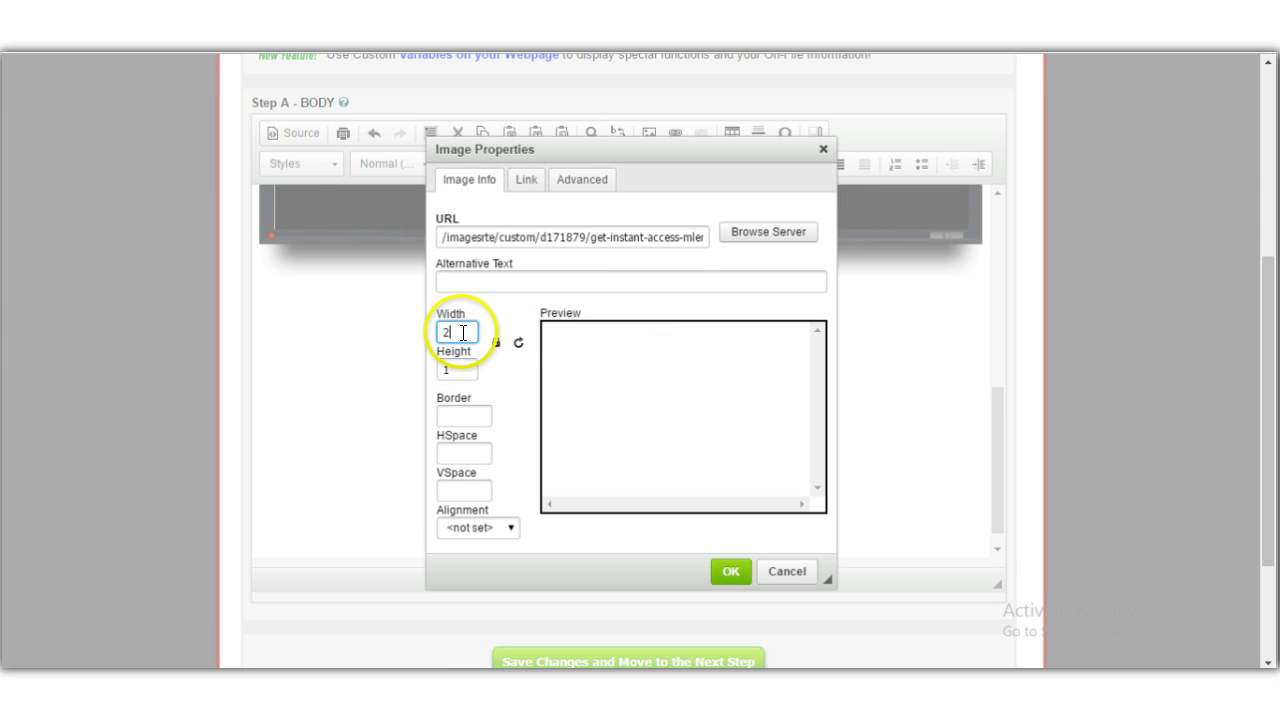
{"action": "type", "text": "350"}
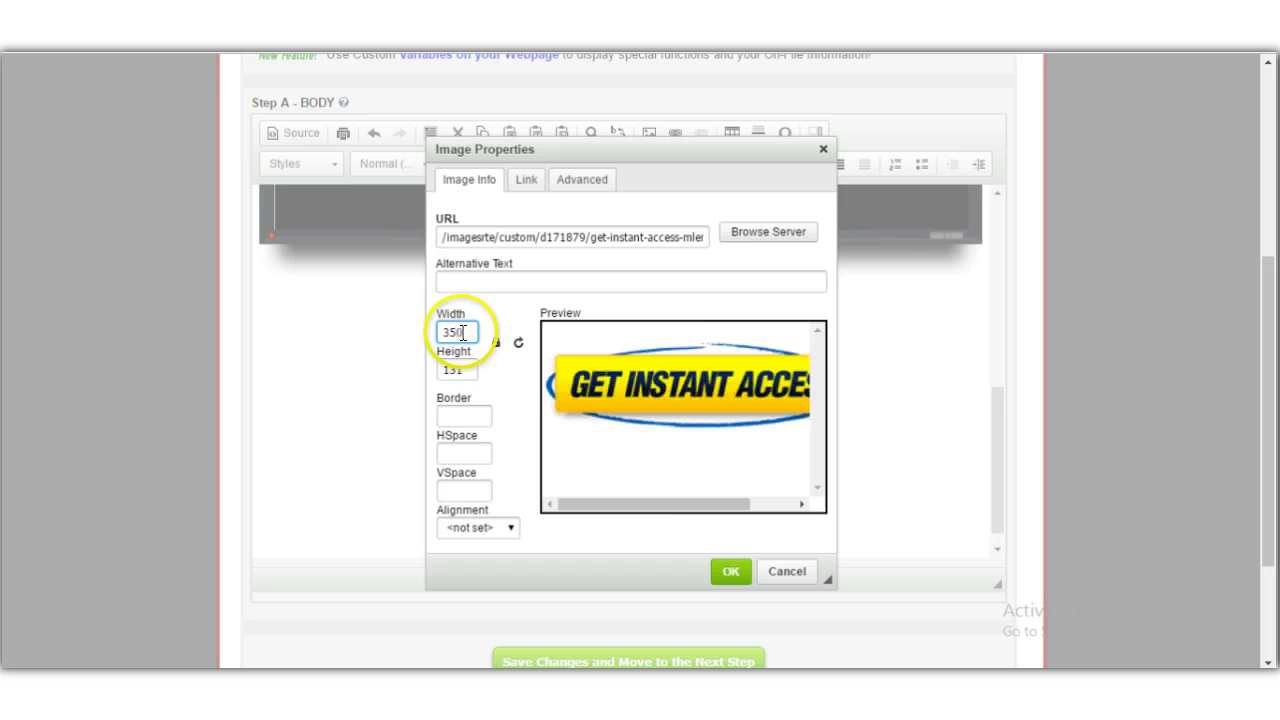
{"action": "left_click", "coordinate": [731, 572]}
{"action": "left_click", "coordinate": [866, 382]}
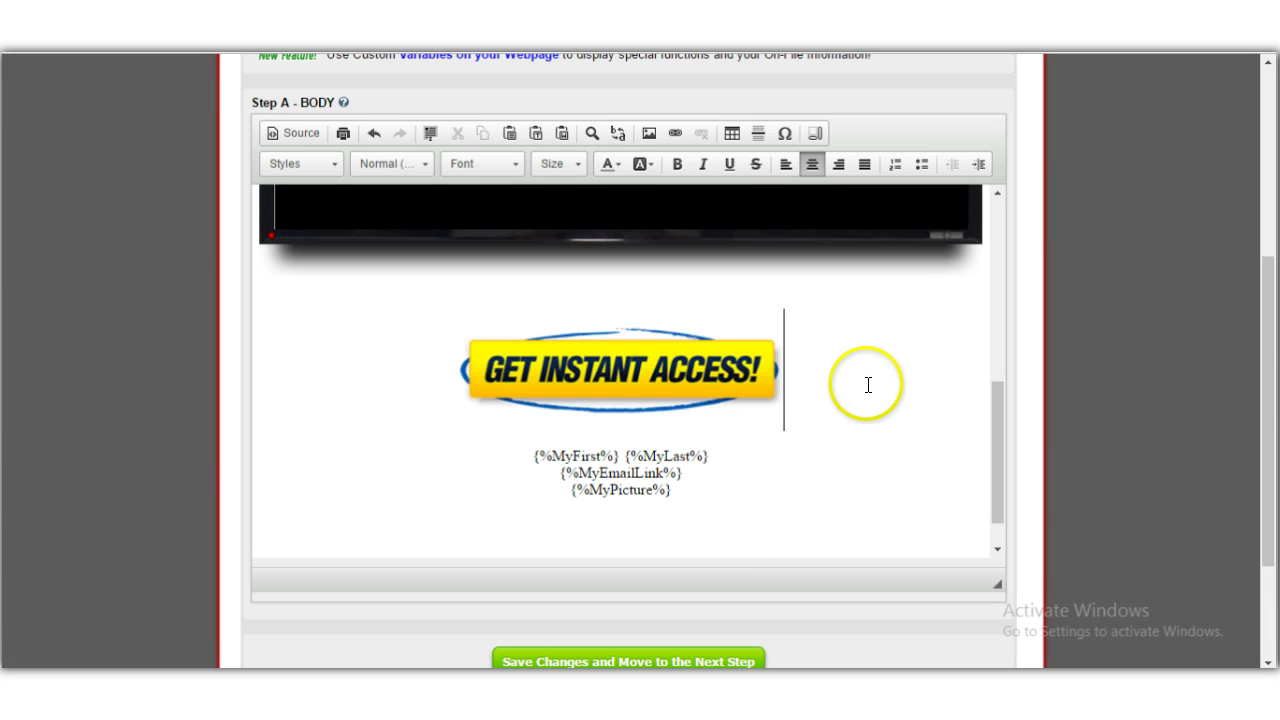
Replace the "Get Instant Access!" image with the red "Get Started Now" button image from the Custom Library
{"action": "left_click", "coordinate": [656, 377]}
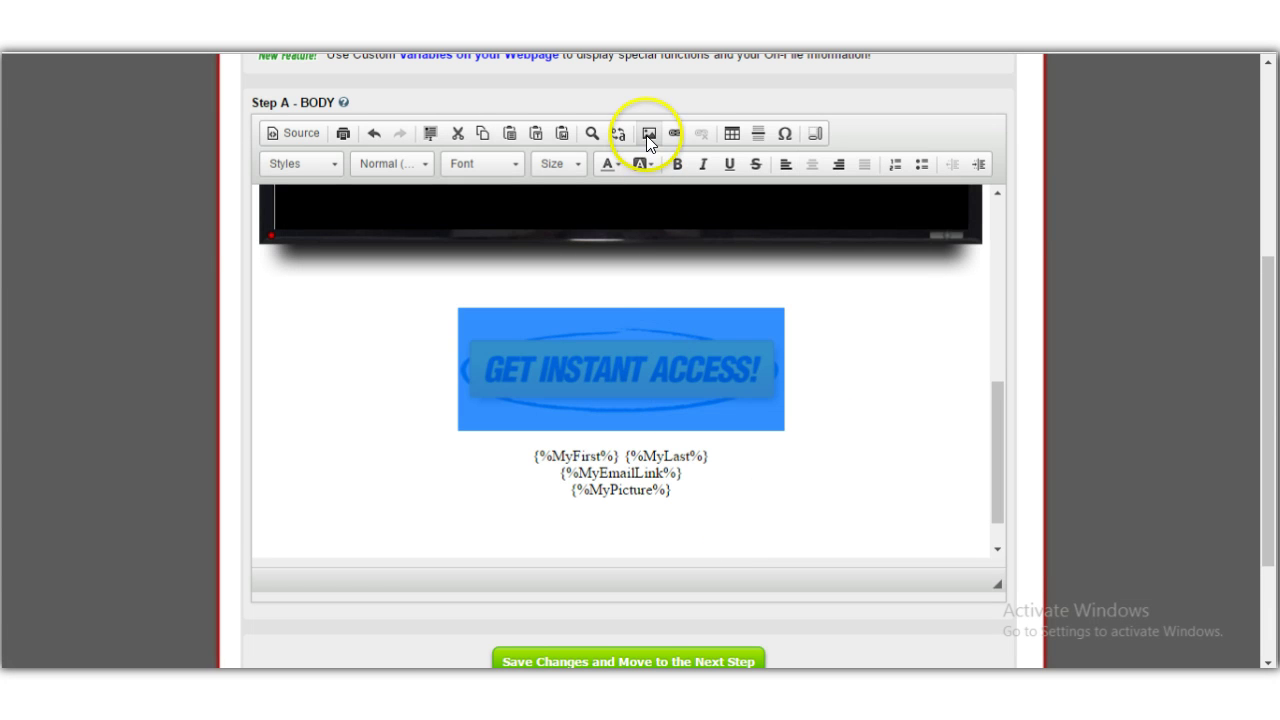
{"action": "left_click", "coordinate": [649, 134]}
{"action": "left_click", "coordinate": [761, 232]}
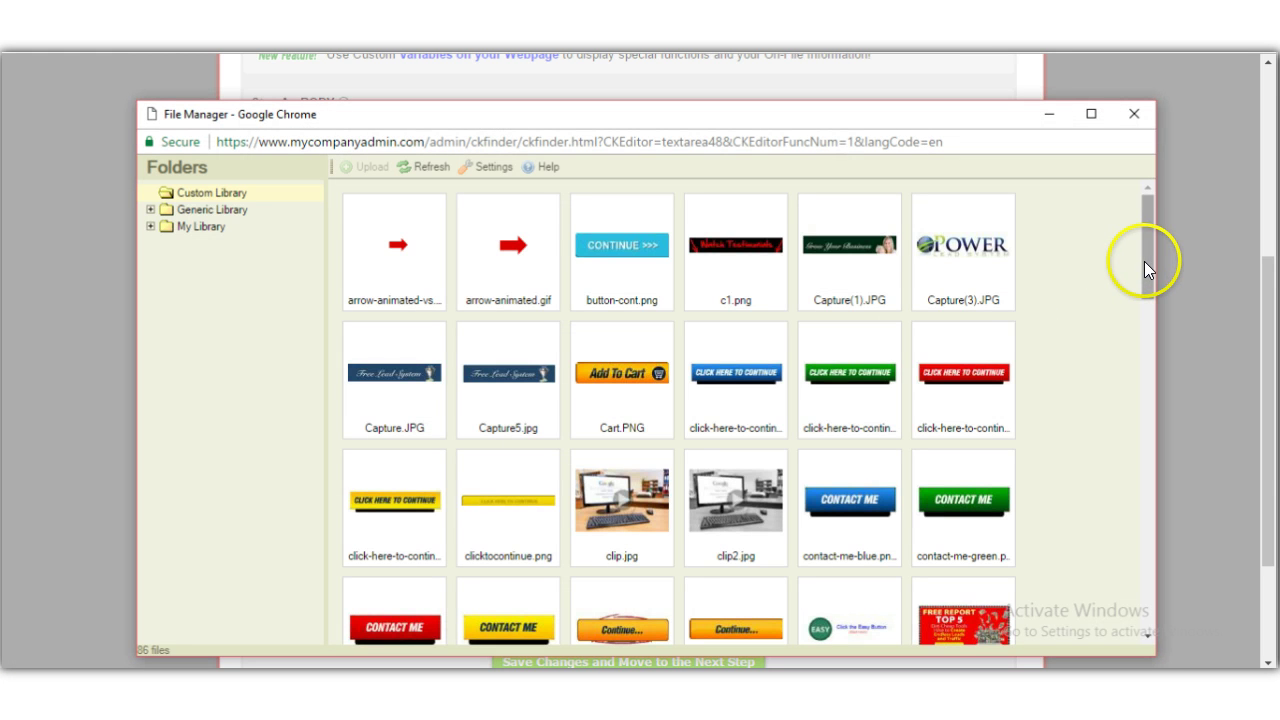
{"action": "left_click_drag", "start_coordinate": [1144, 261], "coordinate": [1146, 369]}
{"action": "double_click", "coordinate": [518, 424]}
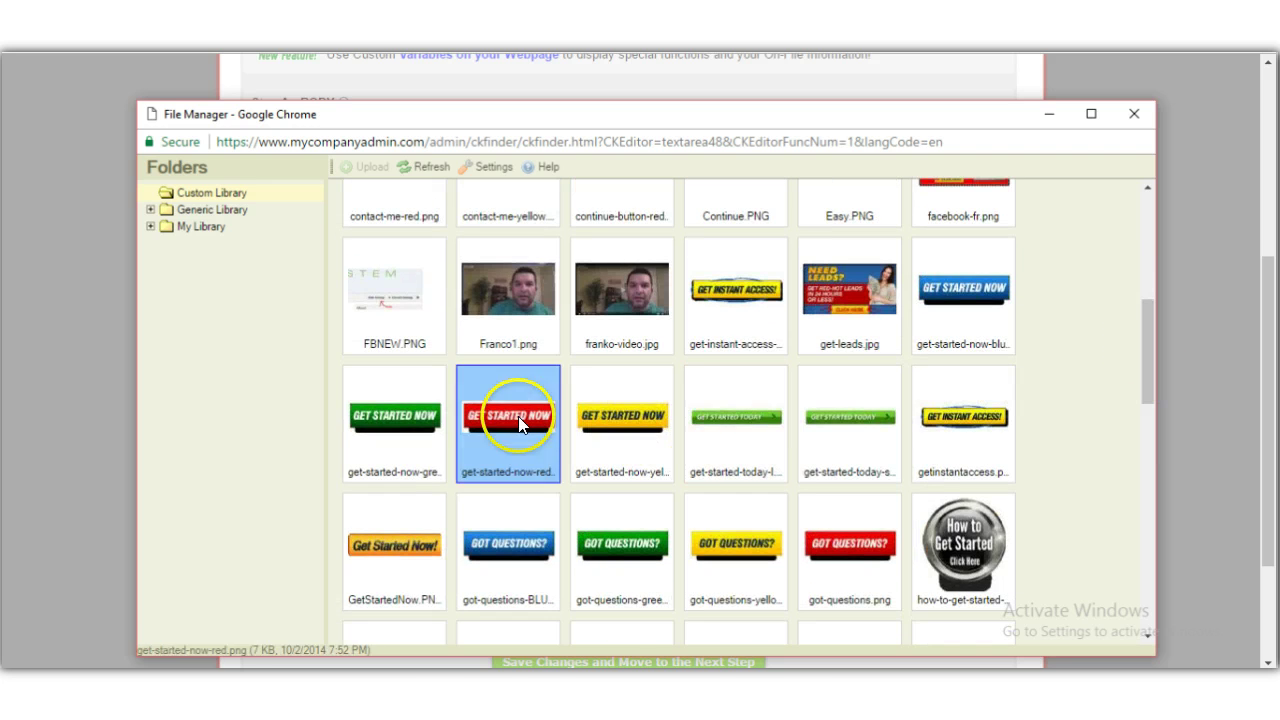
{"action": "left_click", "coordinate": [731, 574]}
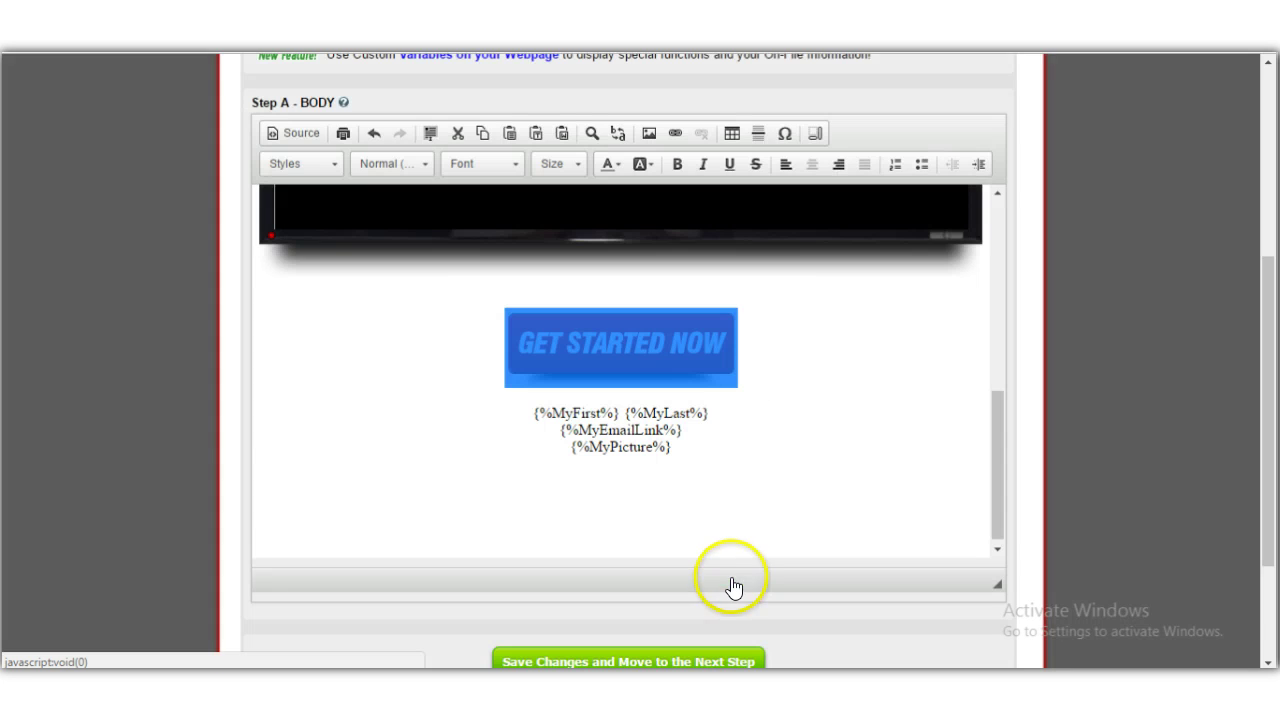
{"action": "left_click", "coordinate": [757, 486]}
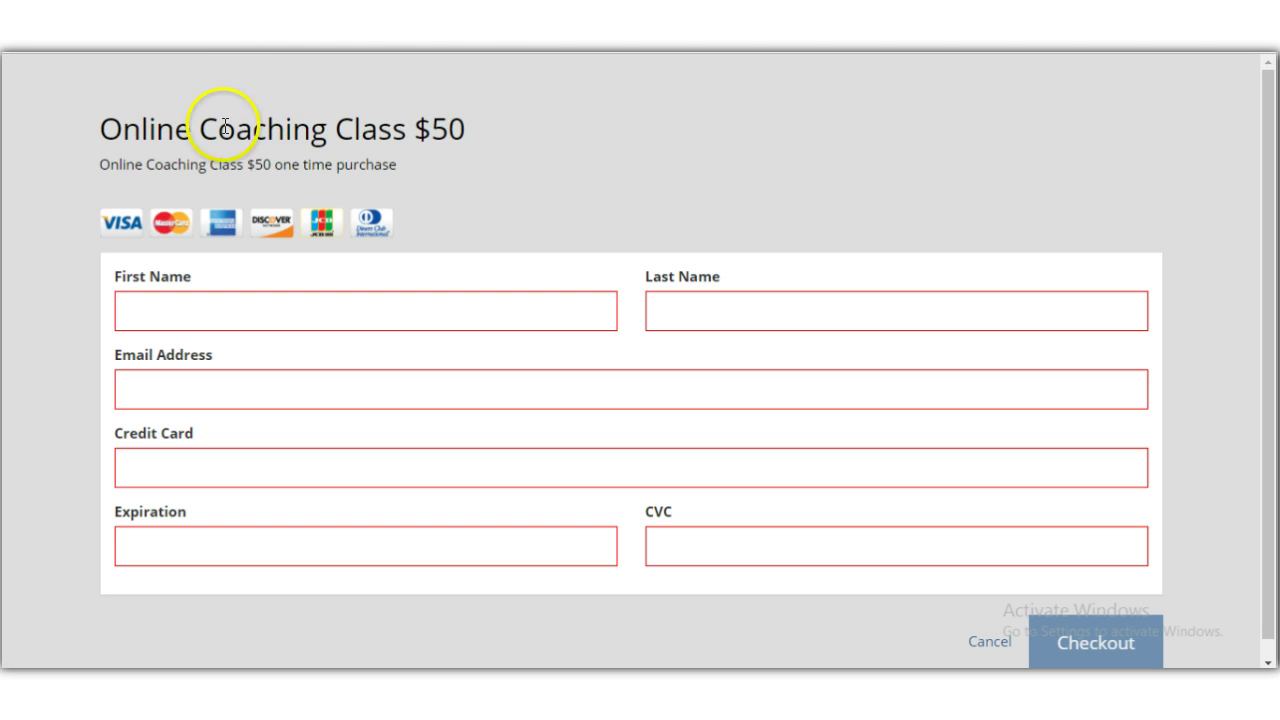
Copy the web address of the "Online Coaching Class $50" checkout page
{"action": "triple_click", "coordinate": [110, 131]}
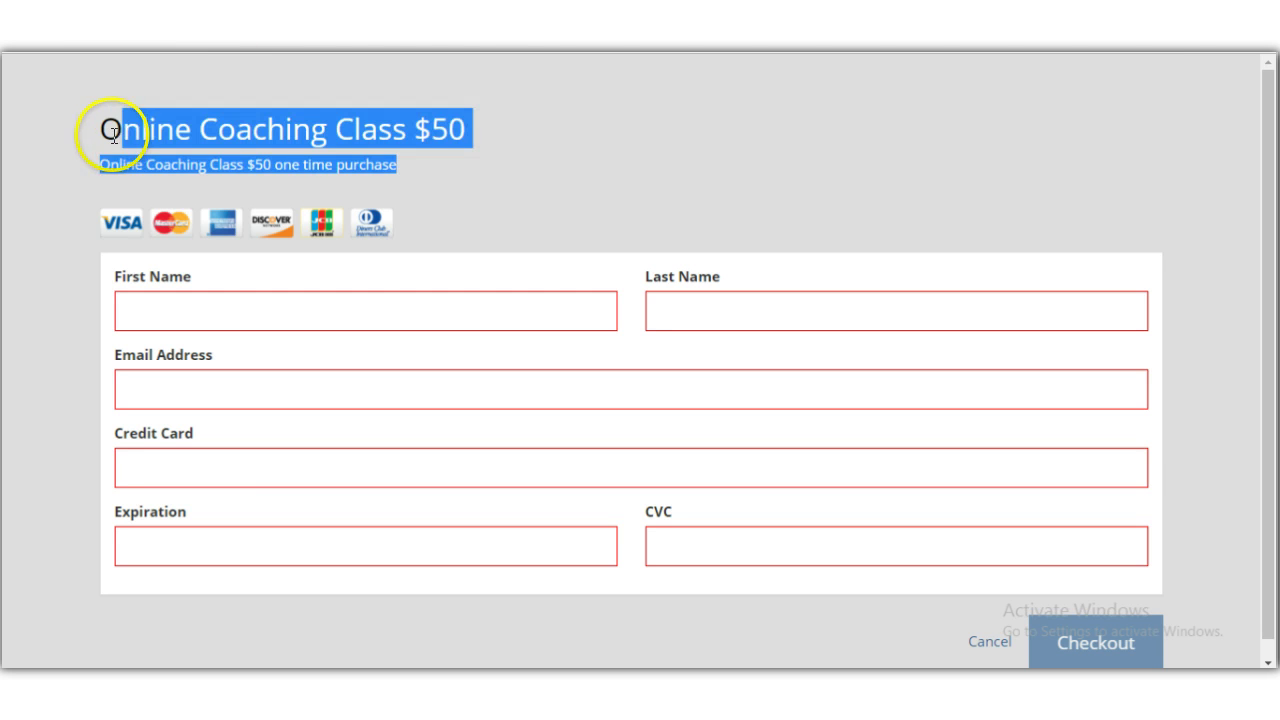
{"action": "left_click", "coordinate": [412, 147]}
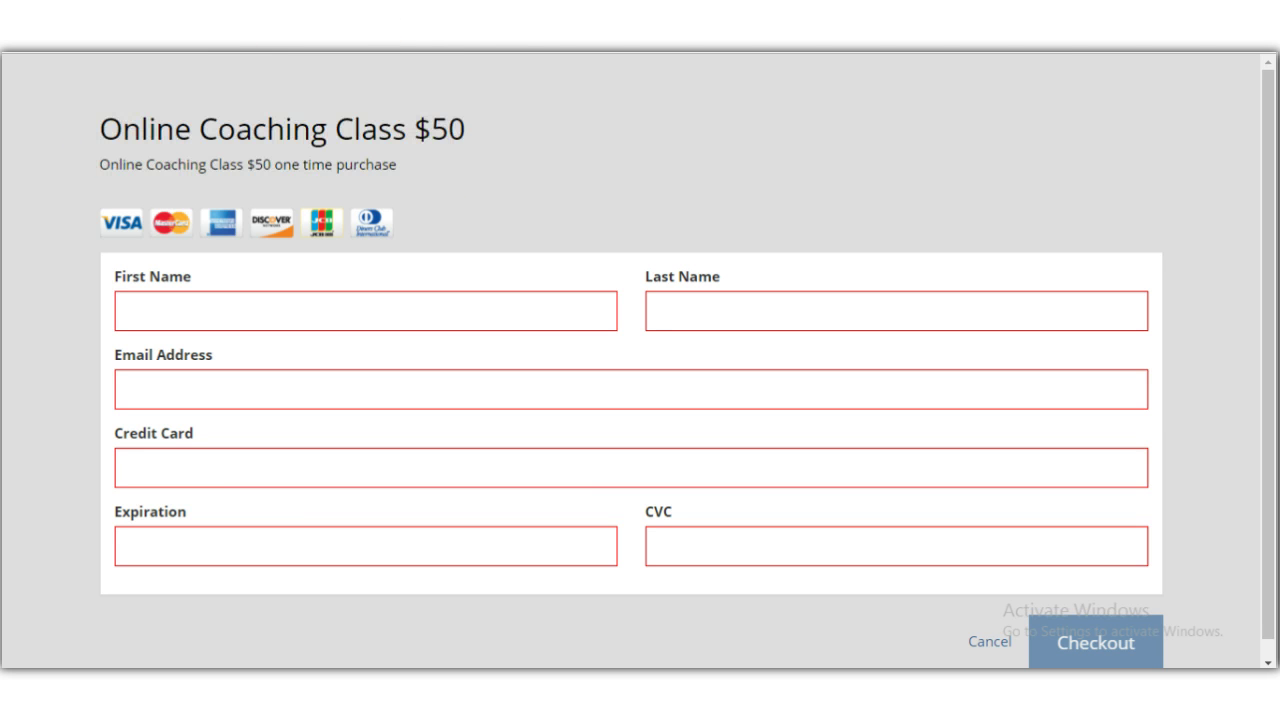
{"action": "right_click", "coordinate": [352, 32]}
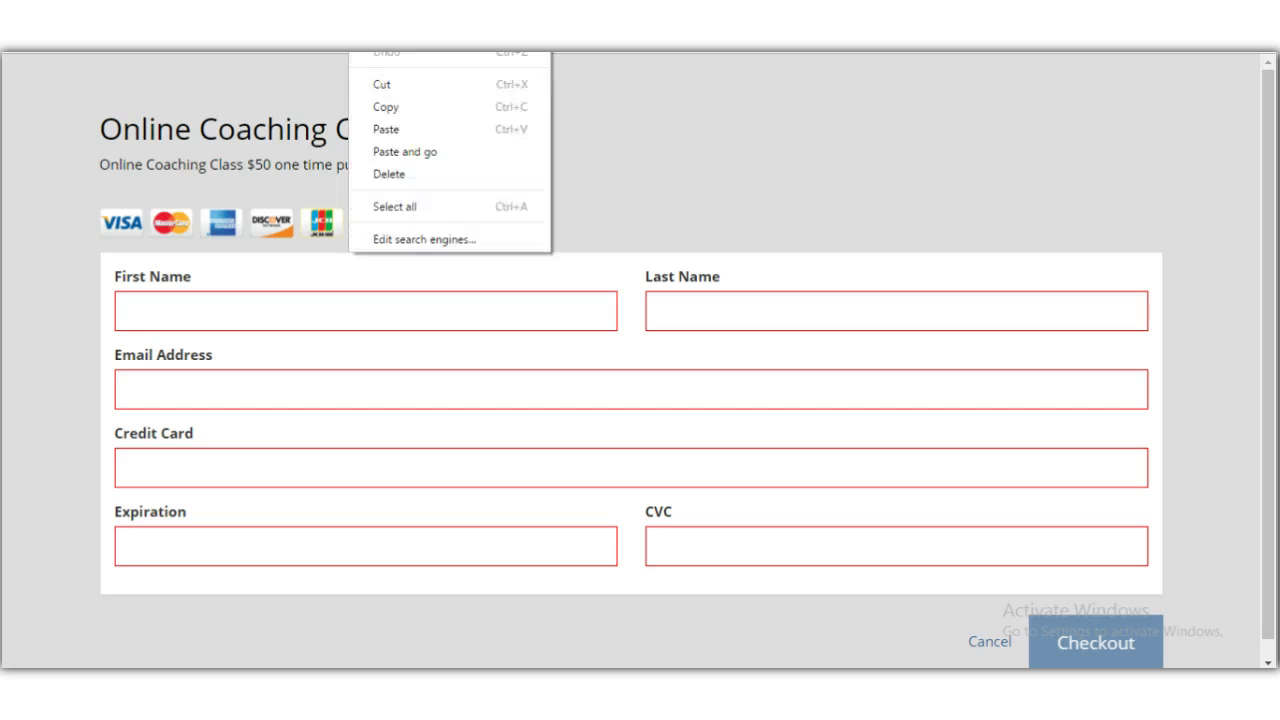
{"action": "left_click", "coordinate": [386, 108]}
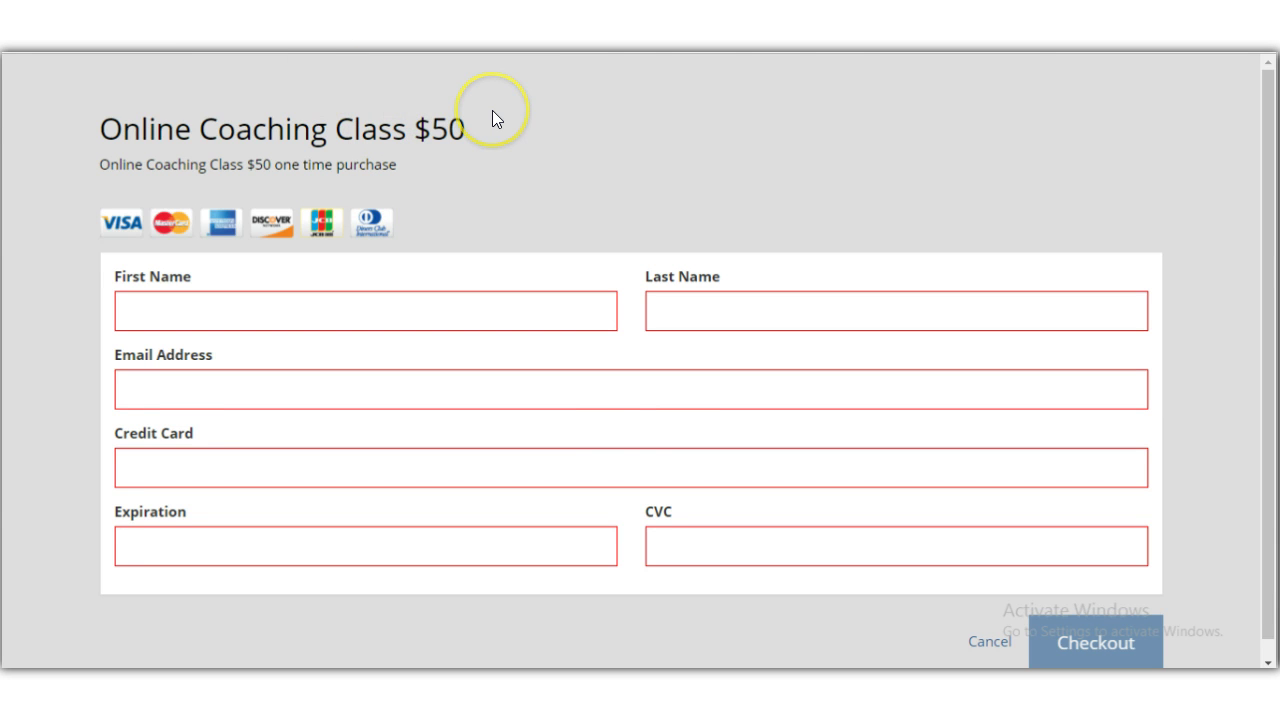
Link the red "Get Started Now" image on the sales page to the copied checkout address and save the page changes
{"action": "key", "text": "ctrl+Tab"}
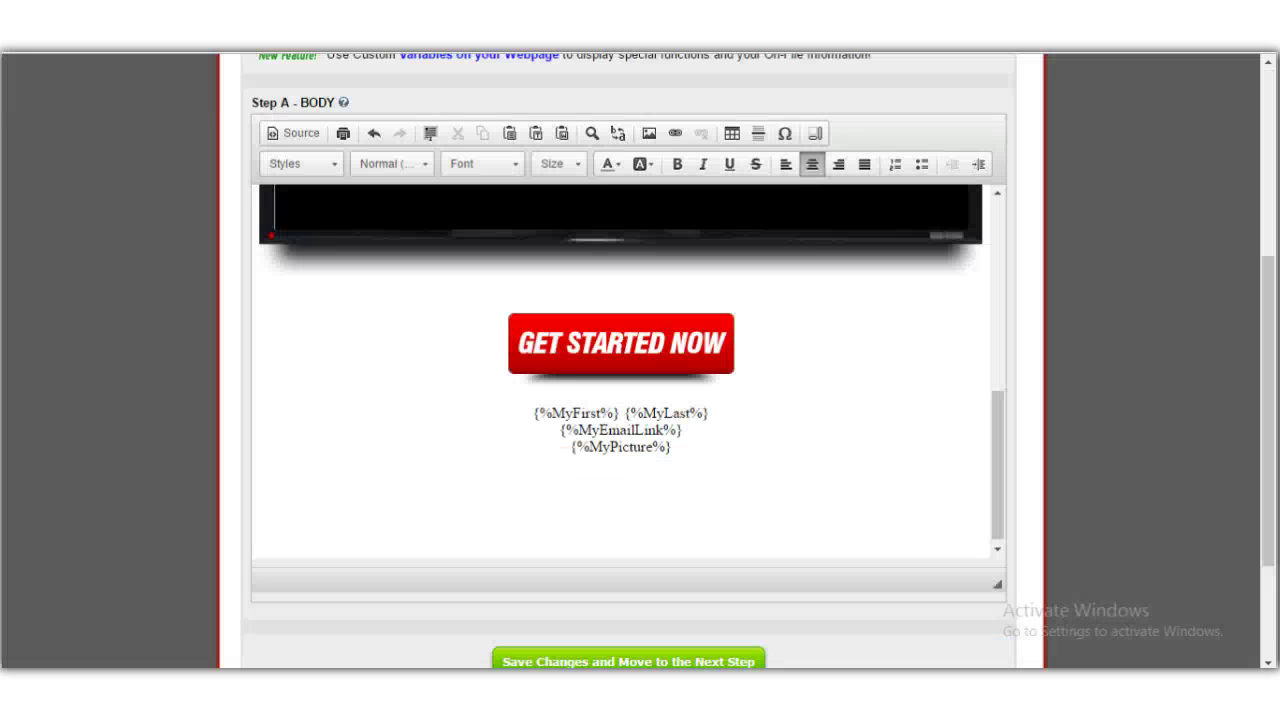
{"action": "left_click", "coordinate": [609, 347]}
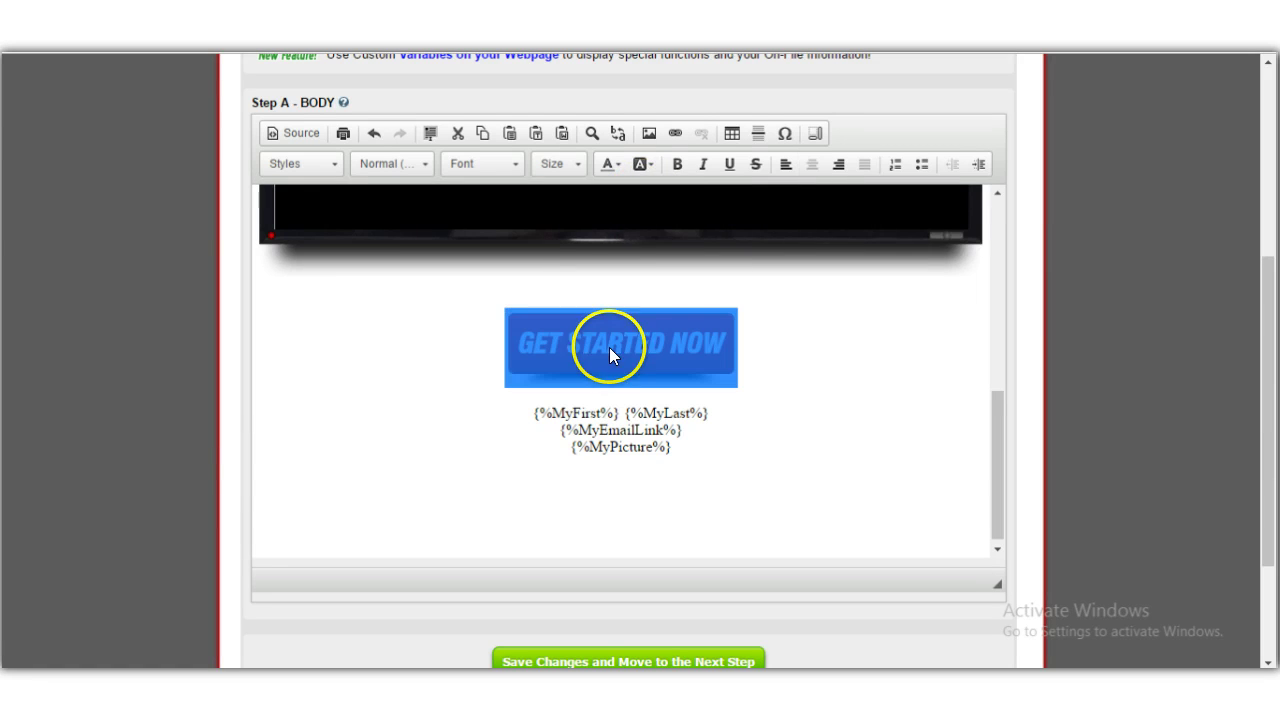
{"action": "left_click", "coordinate": [673, 137]}
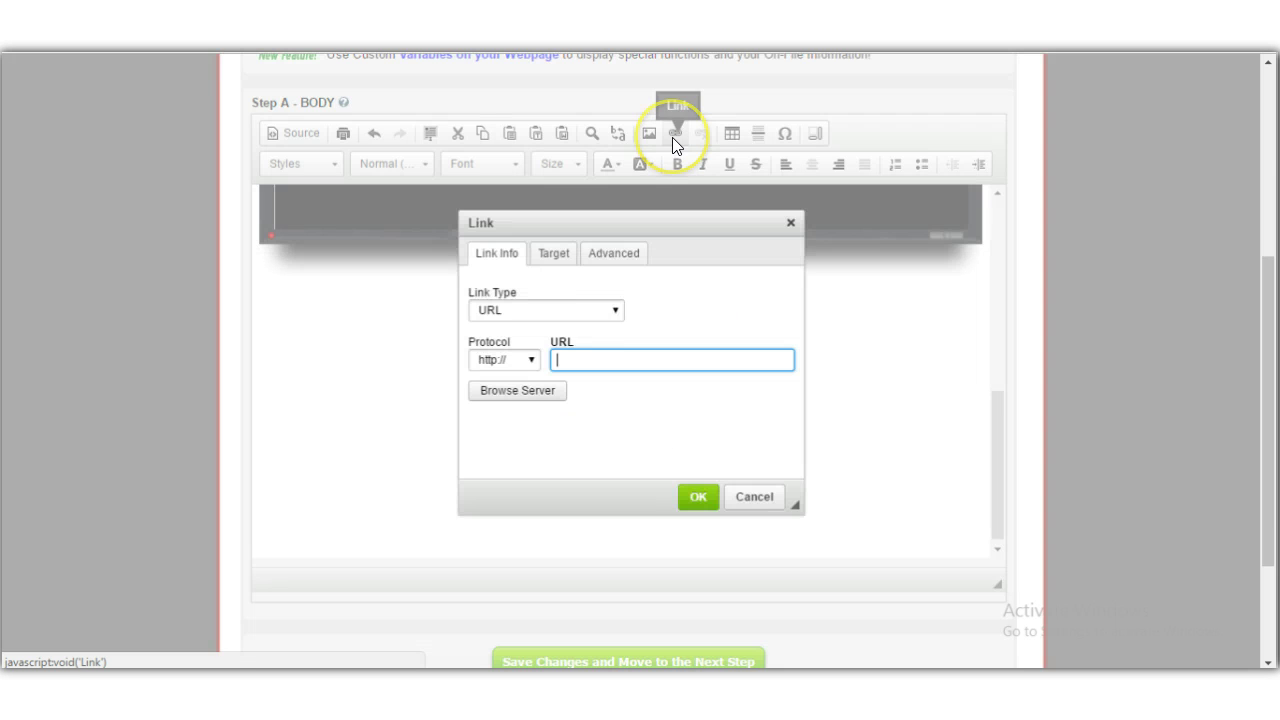
{"action": "right_click", "coordinate": [584, 358]}
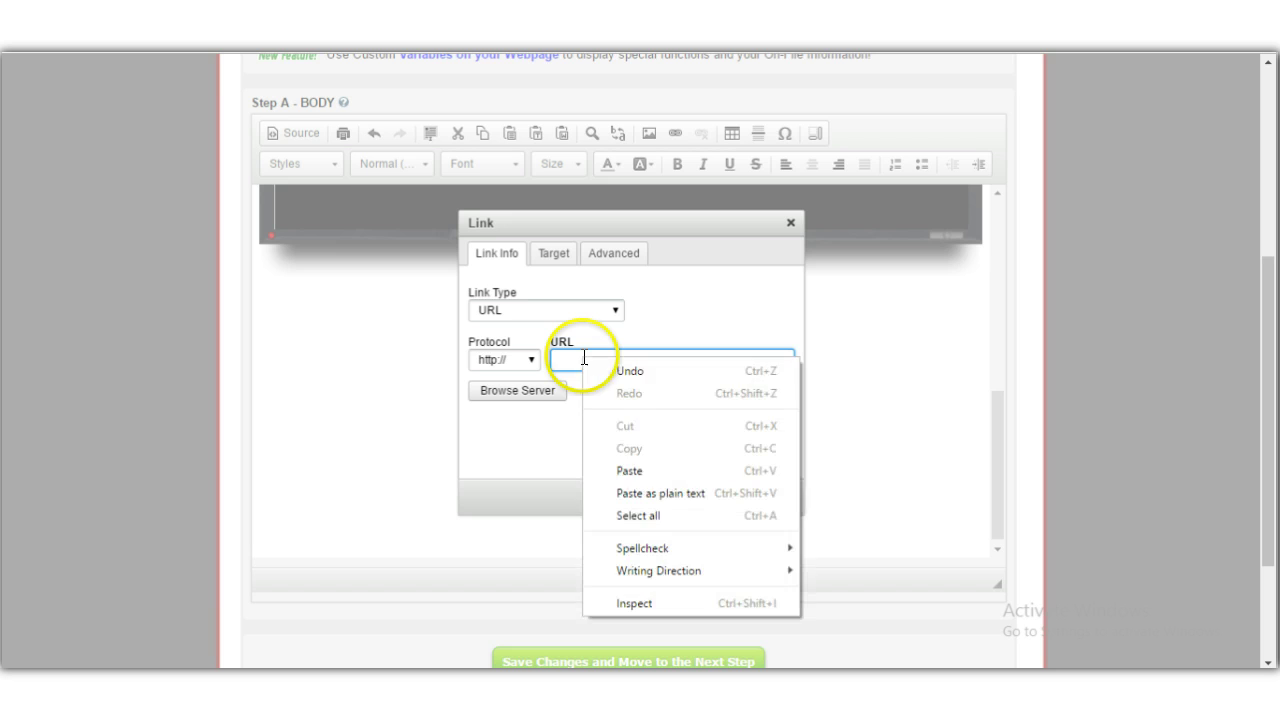
{"action": "left_click", "coordinate": [628, 467]}
{"action": "left_click", "coordinate": [694, 497]}
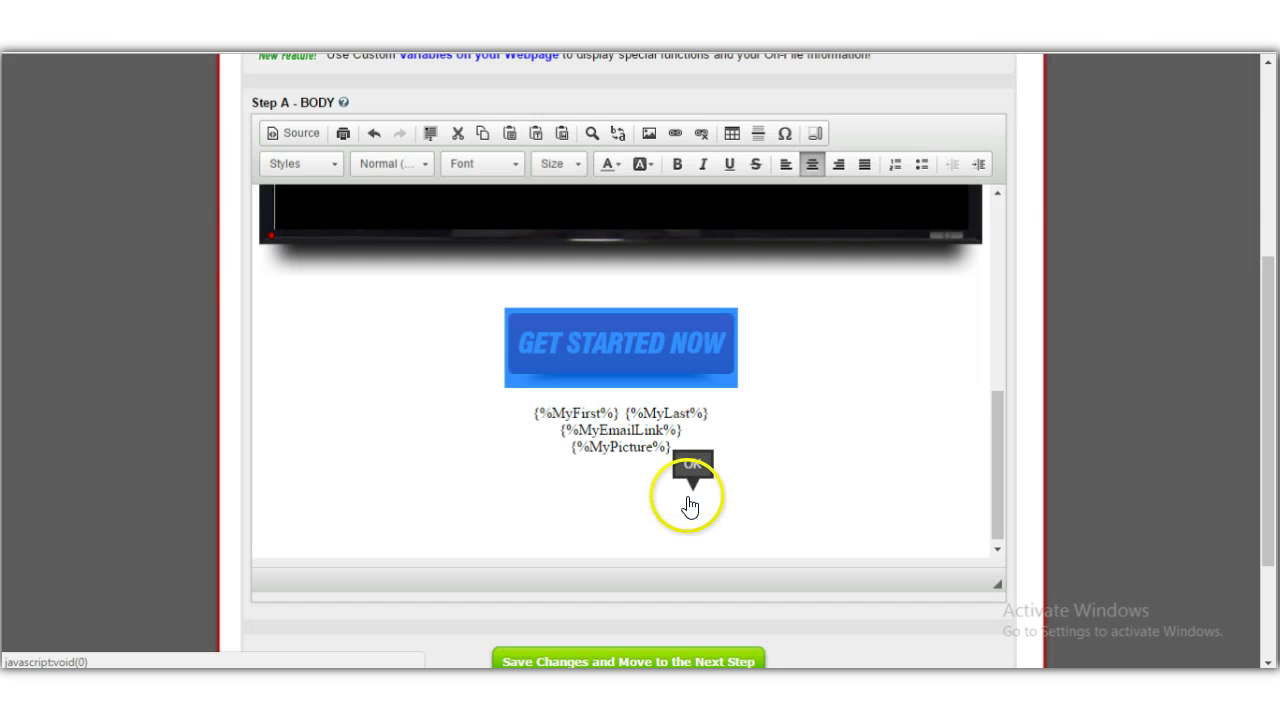
{"action": "left_click", "coordinate": [590, 663]}
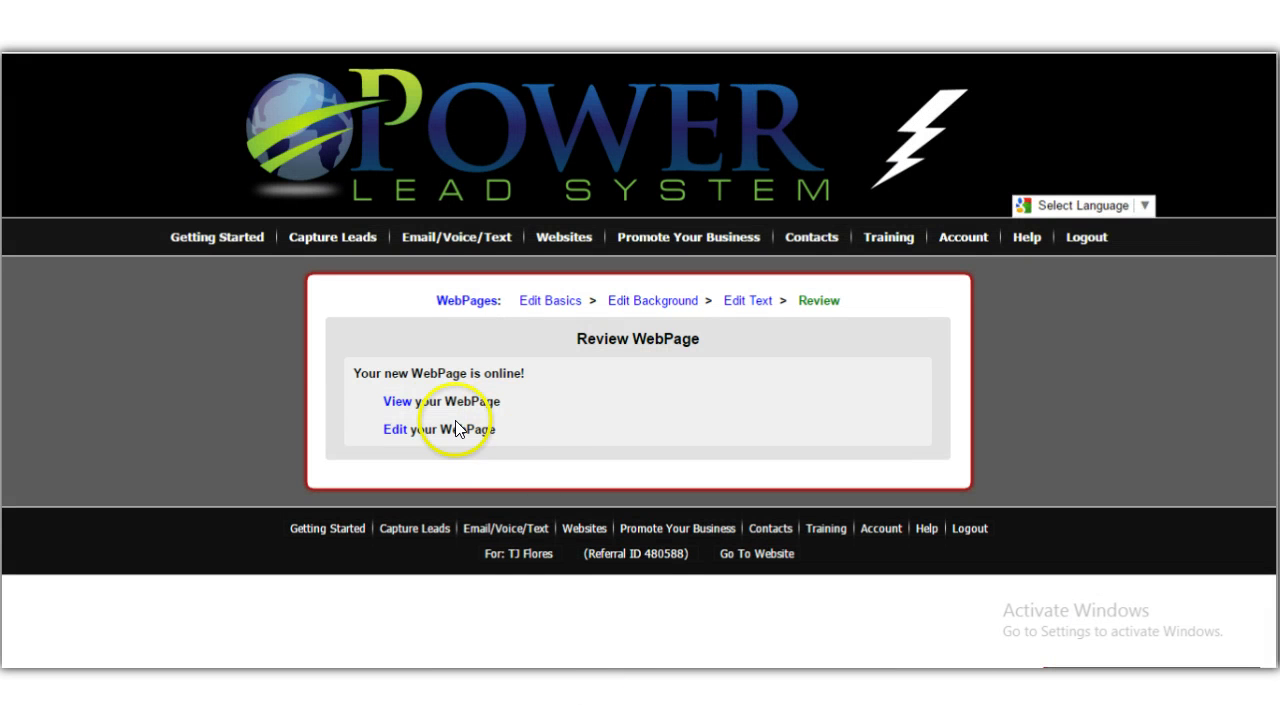
View the saved web page through its direct link that skips the opt-in form, and pause its video
{"action": "left_click", "coordinate": [400, 404]}
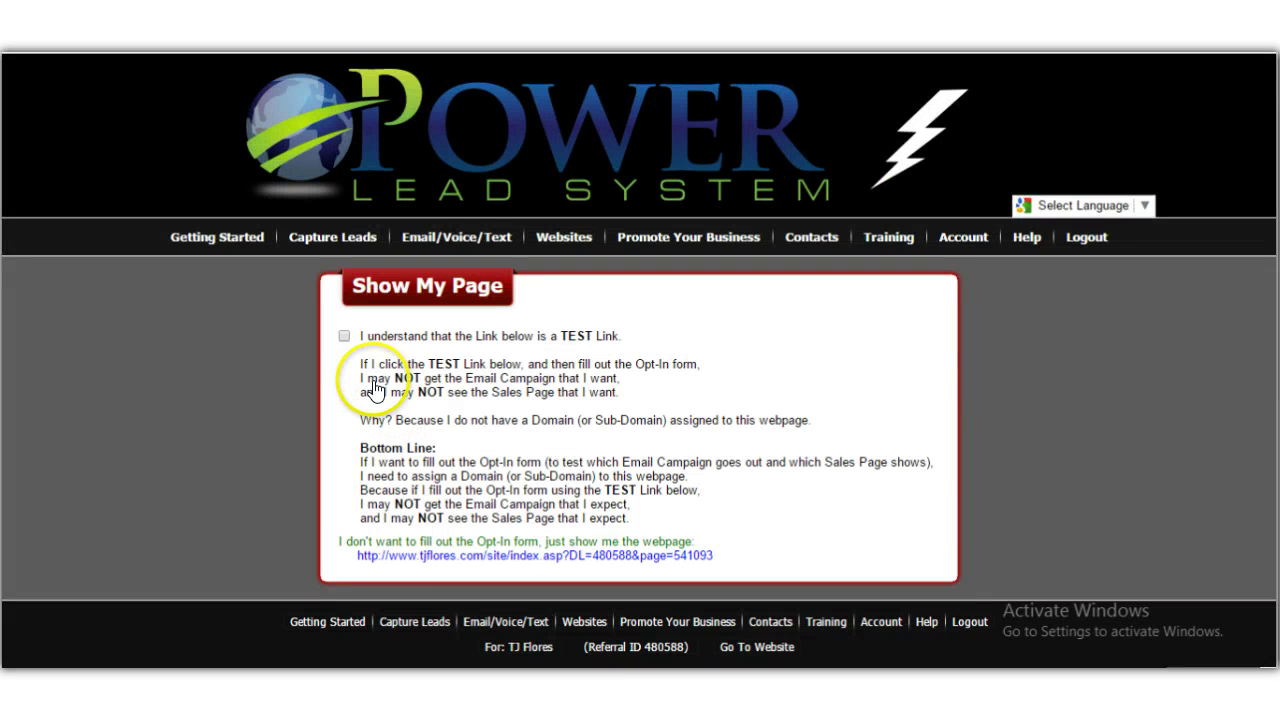
{"action": "left_click", "coordinate": [418, 552]}
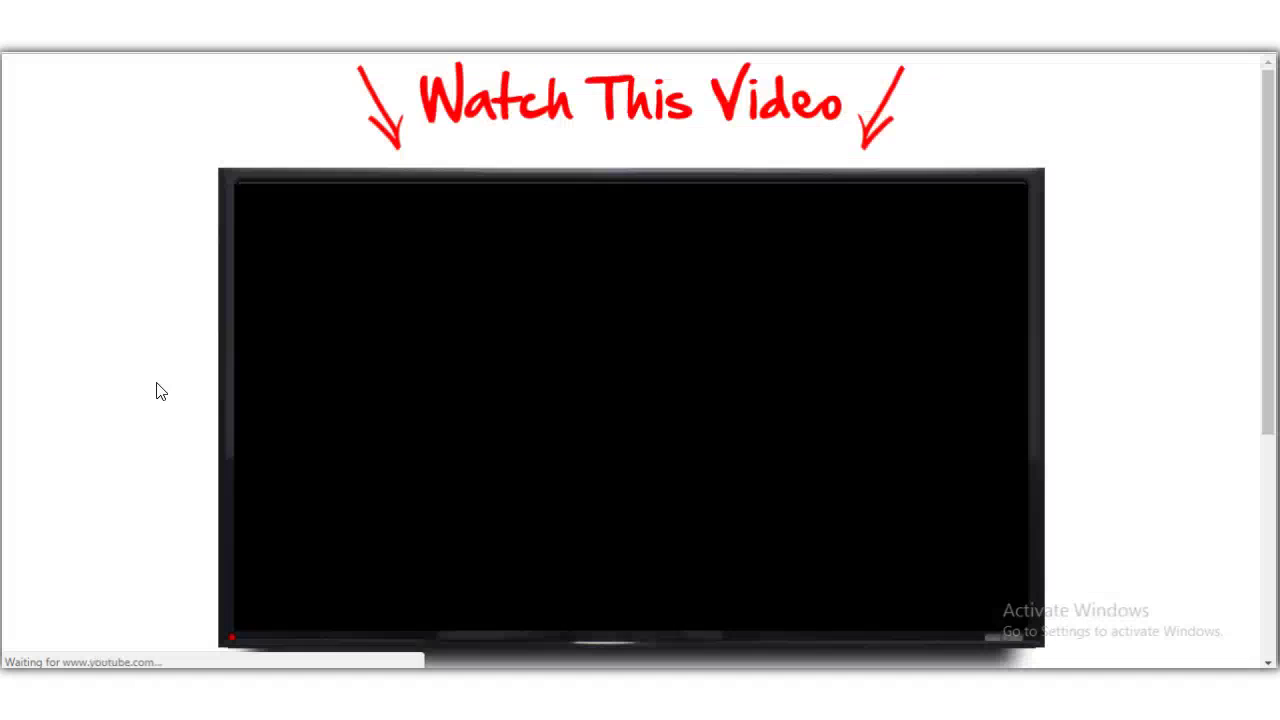
{"action": "left_click", "coordinate": [672, 395]}
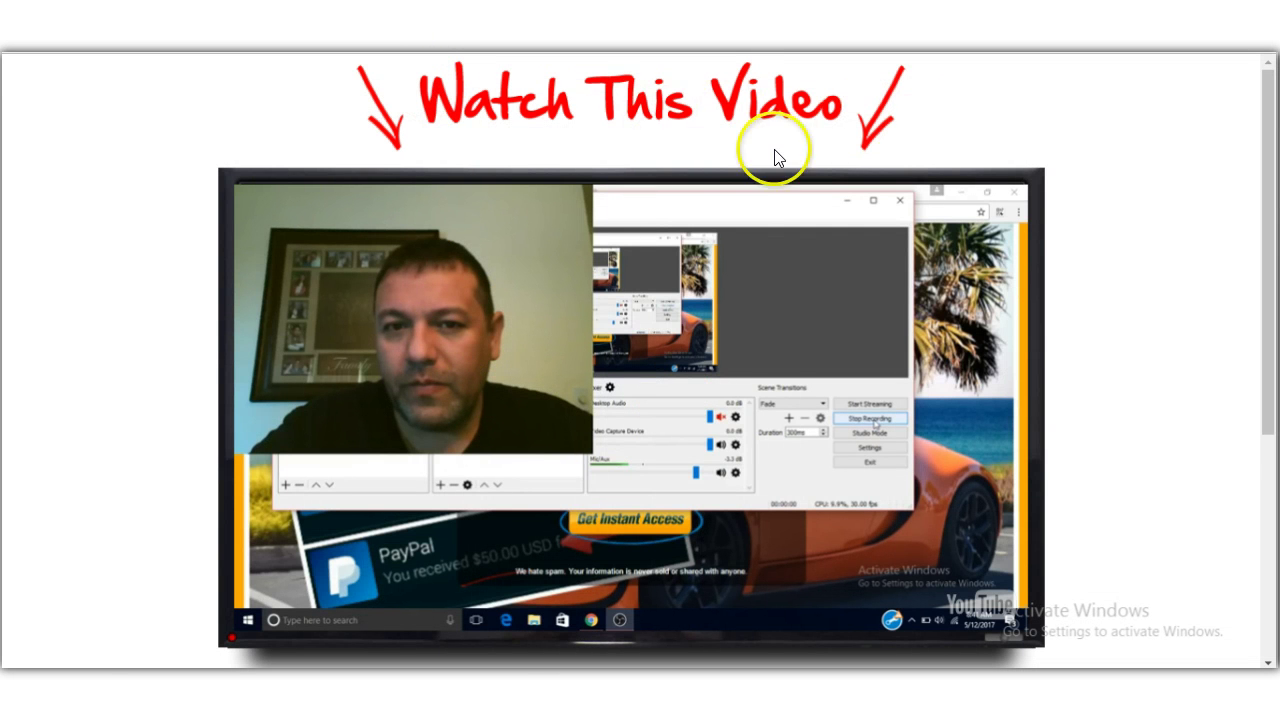
Examine the live sales page from the "Watch This Video" heading down to the "Get Started Now" button and contact details
{"action": "scroll", "coordinate": [100, 250], "scroll_direction": "down", "scroll_amount": 1}
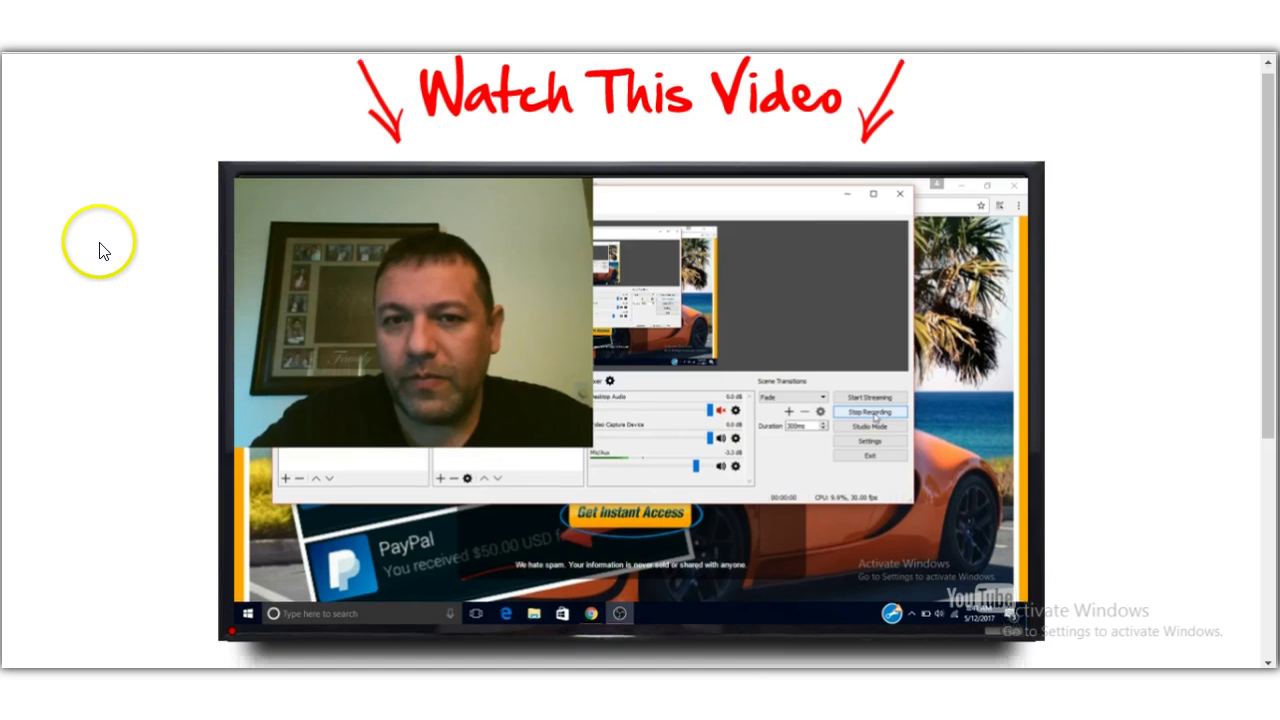
{"action": "scroll", "coordinate": [100, 250], "scroll_direction": "down", "scroll_amount": 4}
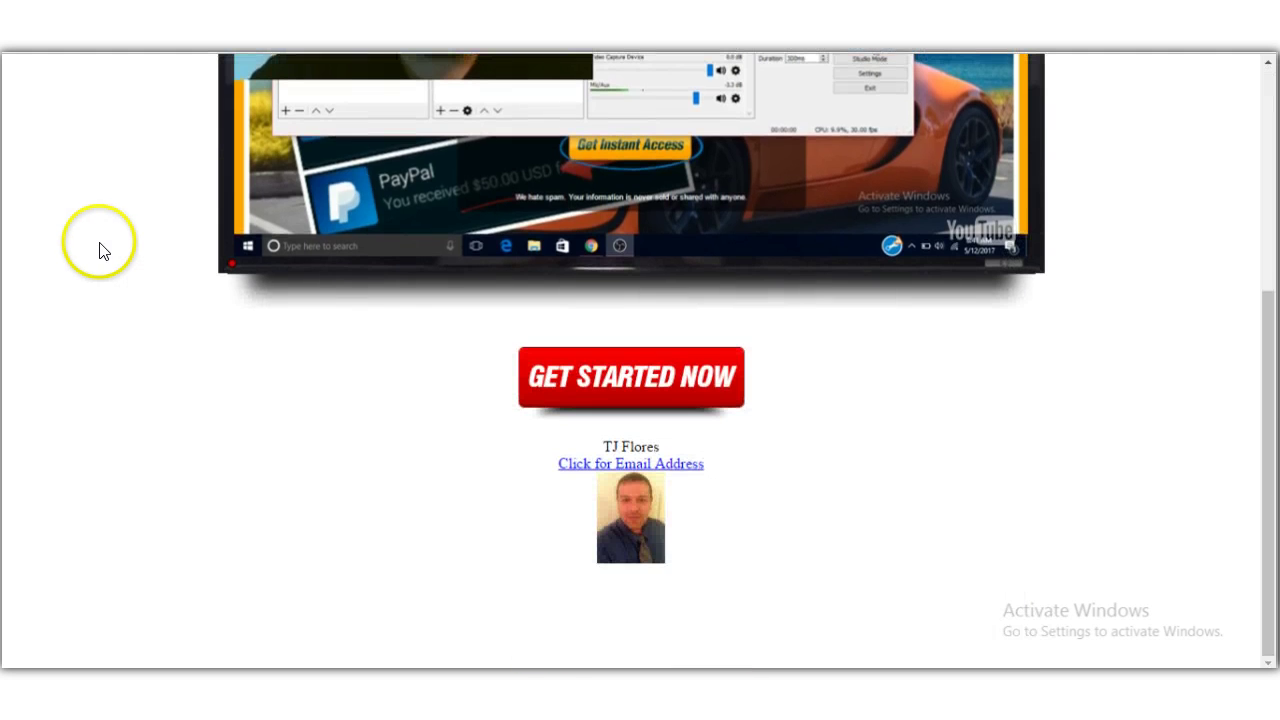
{"action": "scroll", "coordinate": [100, 250], "scroll_direction": "up", "scroll_amount": 4}
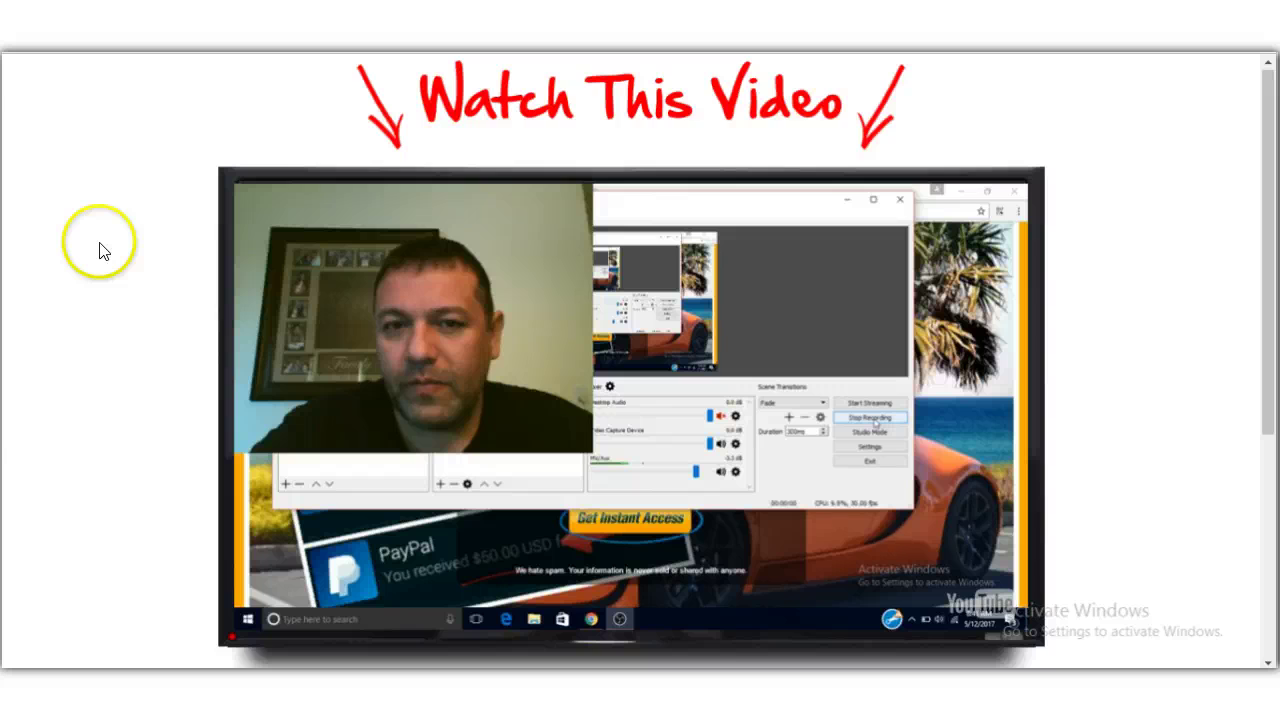
{"action": "scroll", "coordinate": [100, 250], "scroll_direction": "down", "scroll_amount": 1}
{"action": "scroll", "coordinate": [100, 250], "scroll_direction": "down", "scroll_amount": 2}
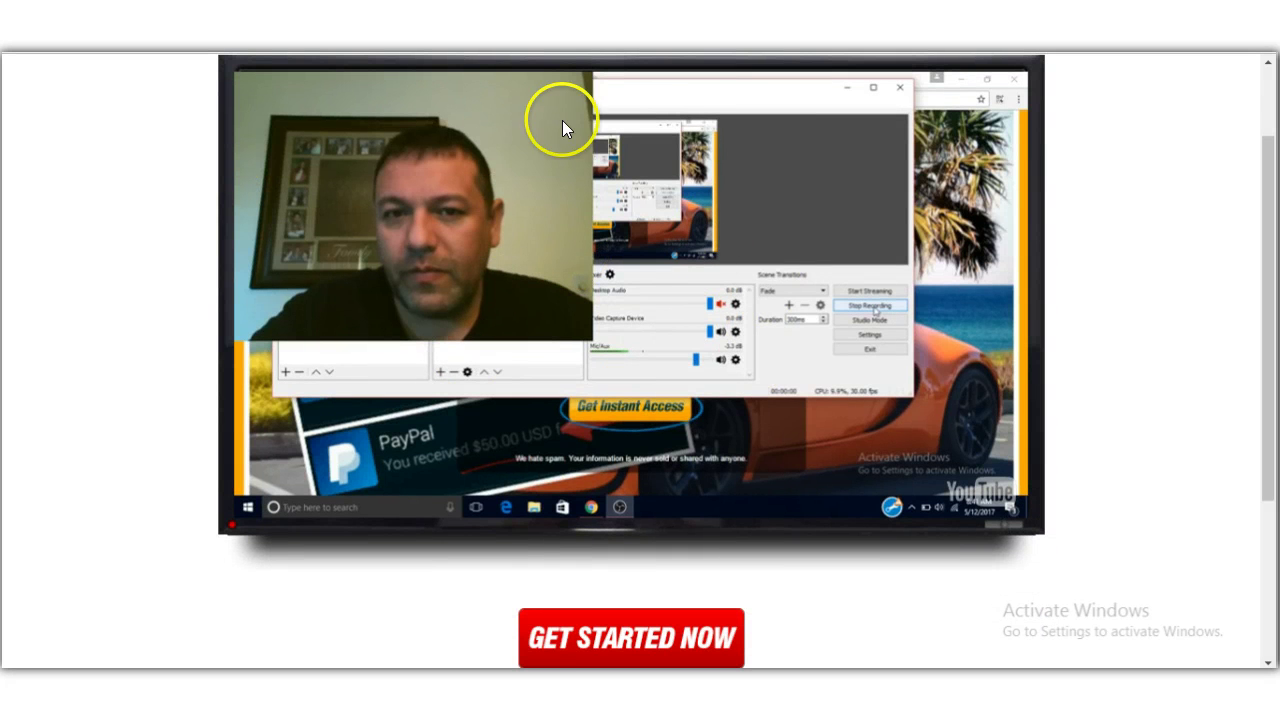
{"action": "scroll", "coordinate": [600, 200], "scroll_direction": "down", "scroll_amount": 1}
{"action": "scroll", "coordinate": [609, 414], "scroll_direction": "down", "scroll_amount": 5}
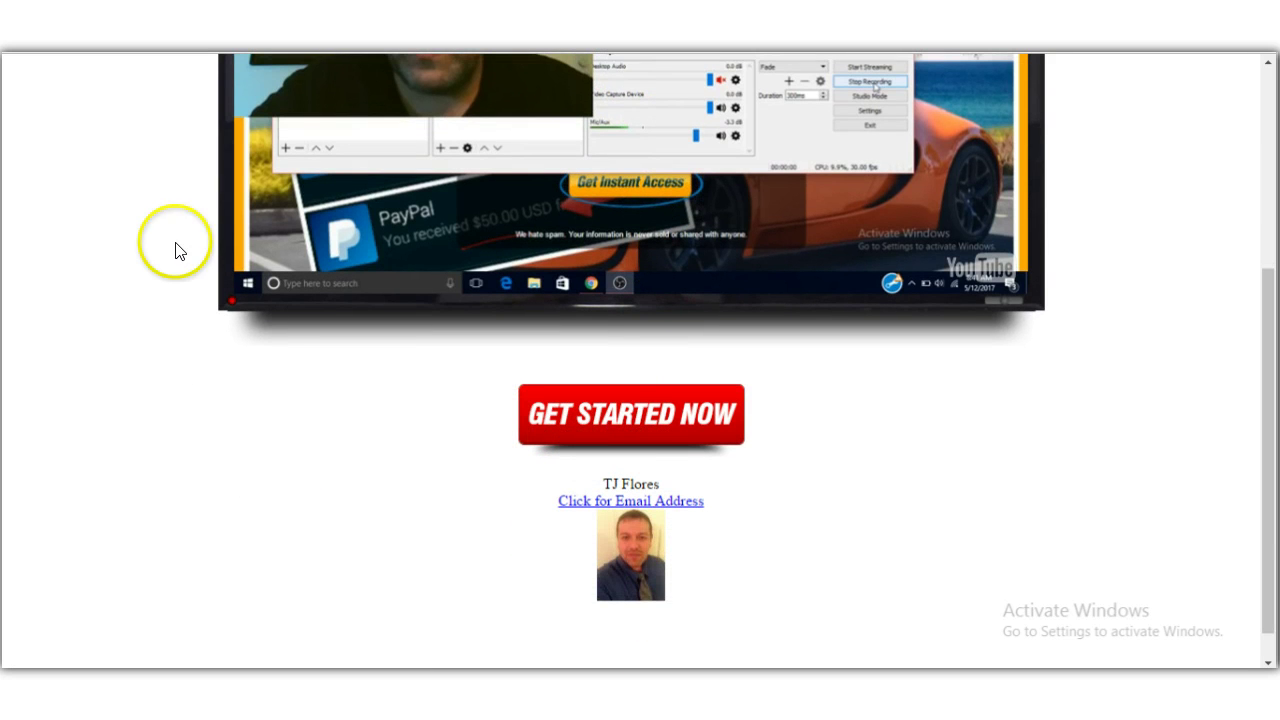
{"action": "scroll", "coordinate": [391, 449], "scroll_direction": "up", "scroll_amount": 5}
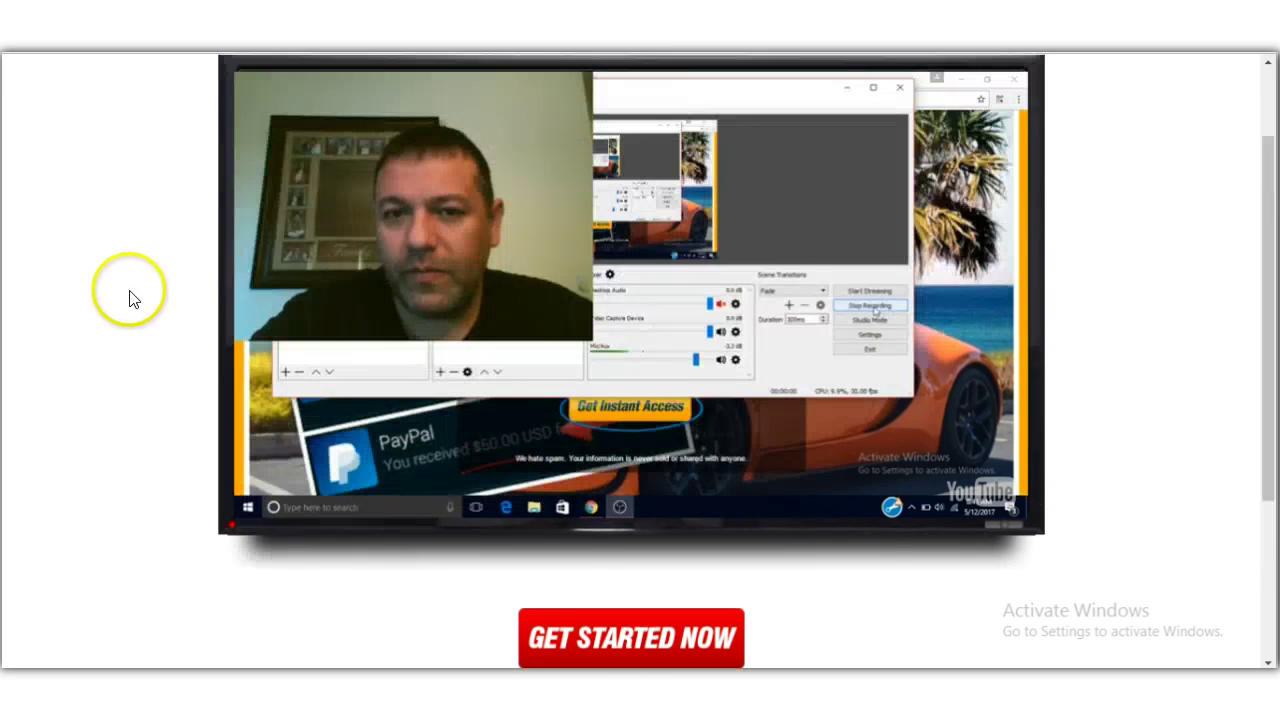
{"action": "scroll", "coordinate": [122, 240], "scroll_direction": "up", "scroll_amount": 2}
{"action": "scroll", "coordinate": [116, 281], "scroll_direction": "down", "scroll_amount": 1}
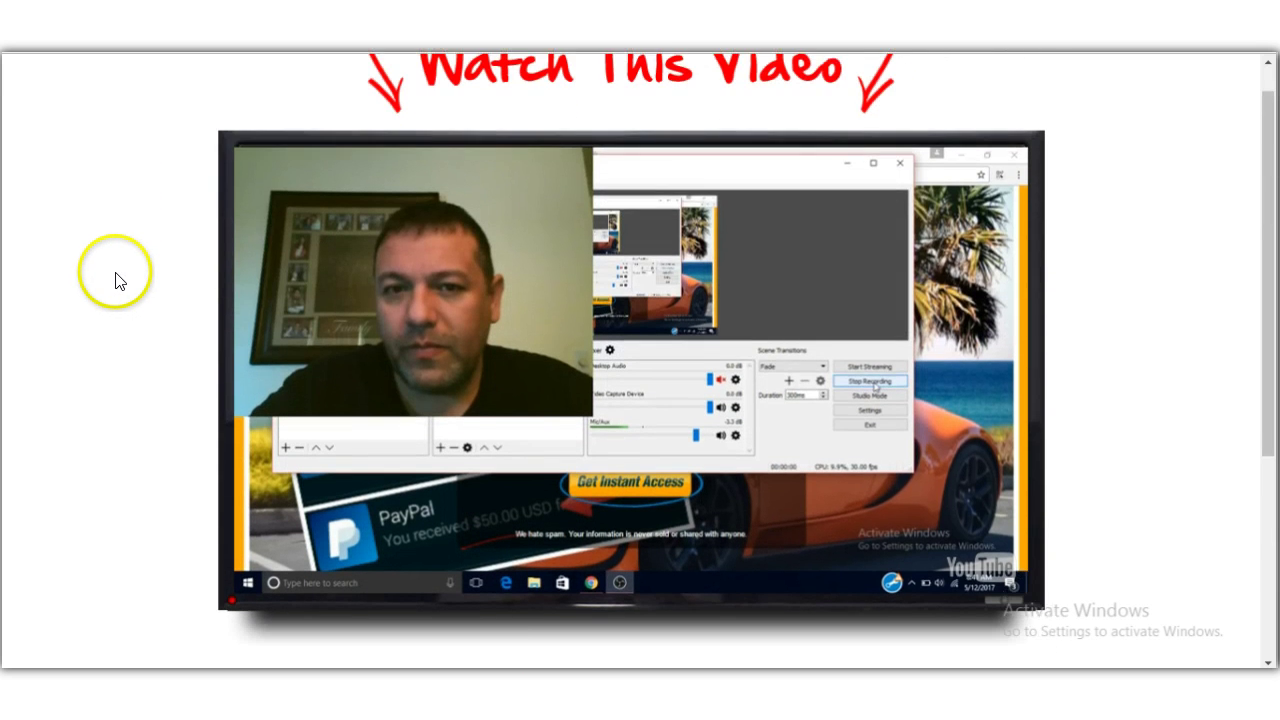
{"action": "scroll", "coordinate": [116, 281], "scroll_direction": "down", "scroll_amount": 4}
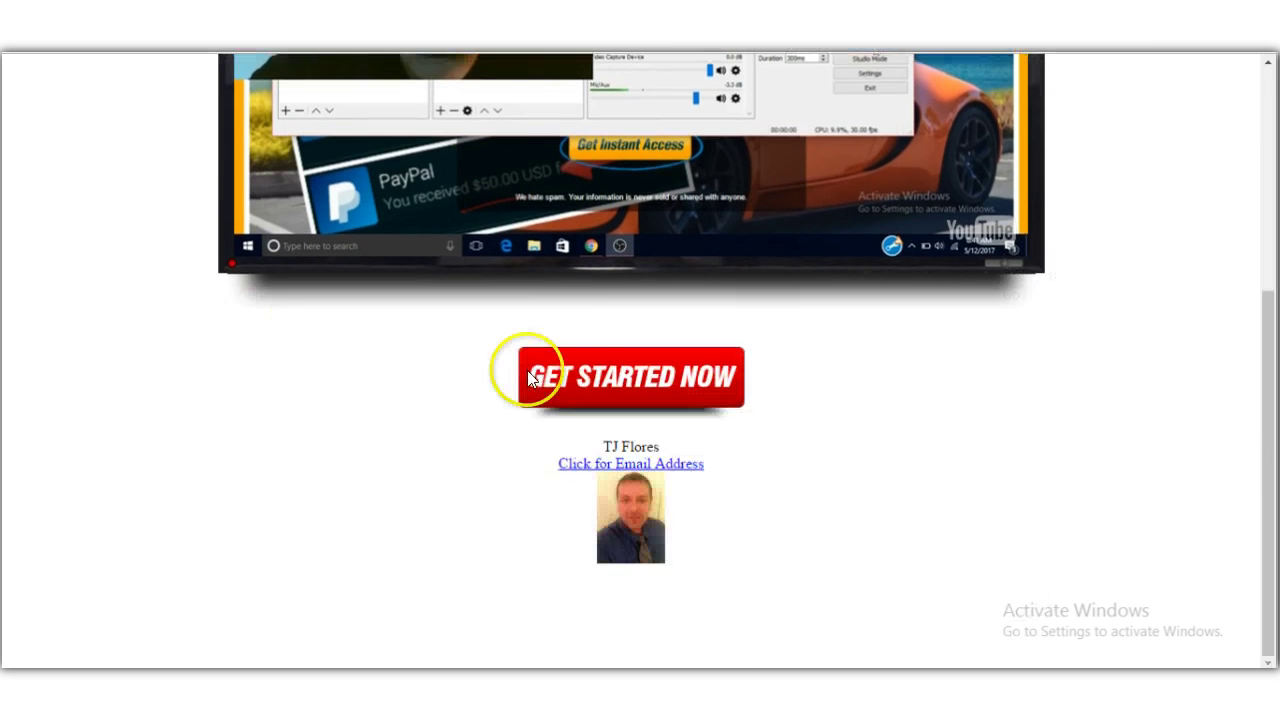
Test the "Get Started Now" button's link to the $50 coaching checkout form, then cancel the checkout and close the page
{"action": "left_click", "coordinate": [633, 389]}
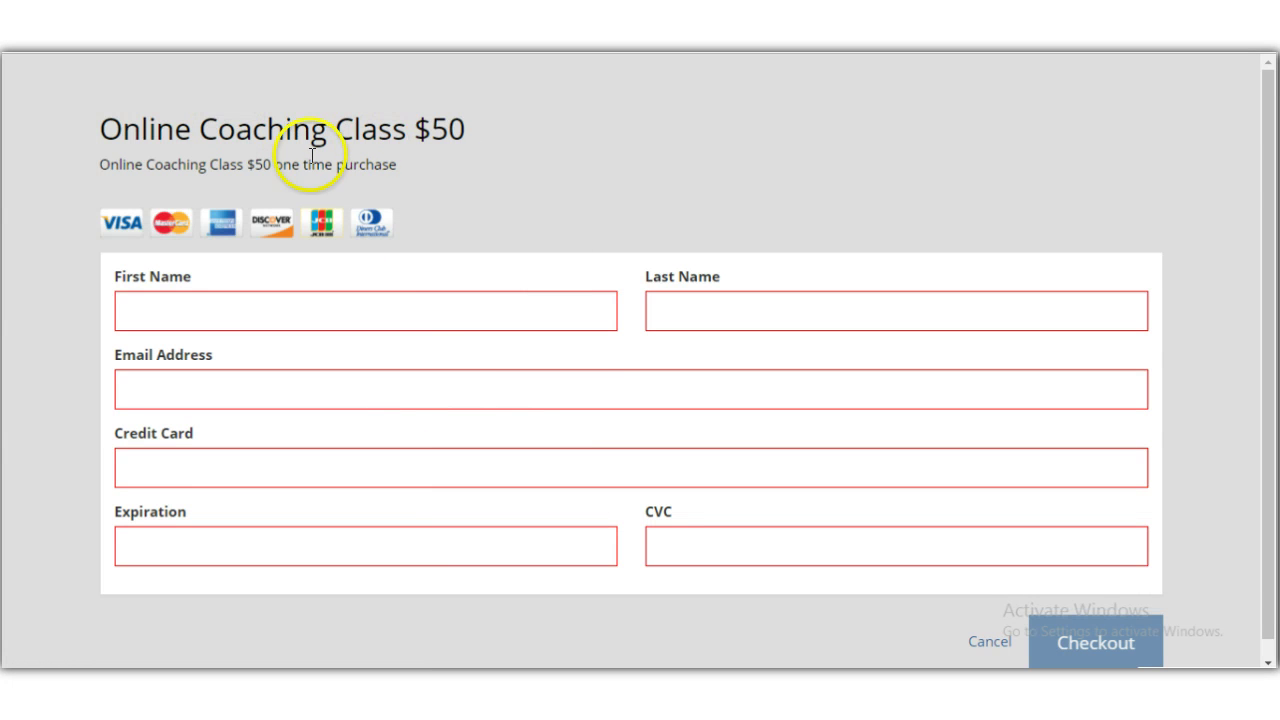
{"action": "scroll", "coordinate": [994, 489], "scroll_direction": "down", "scroll_amount": 1}
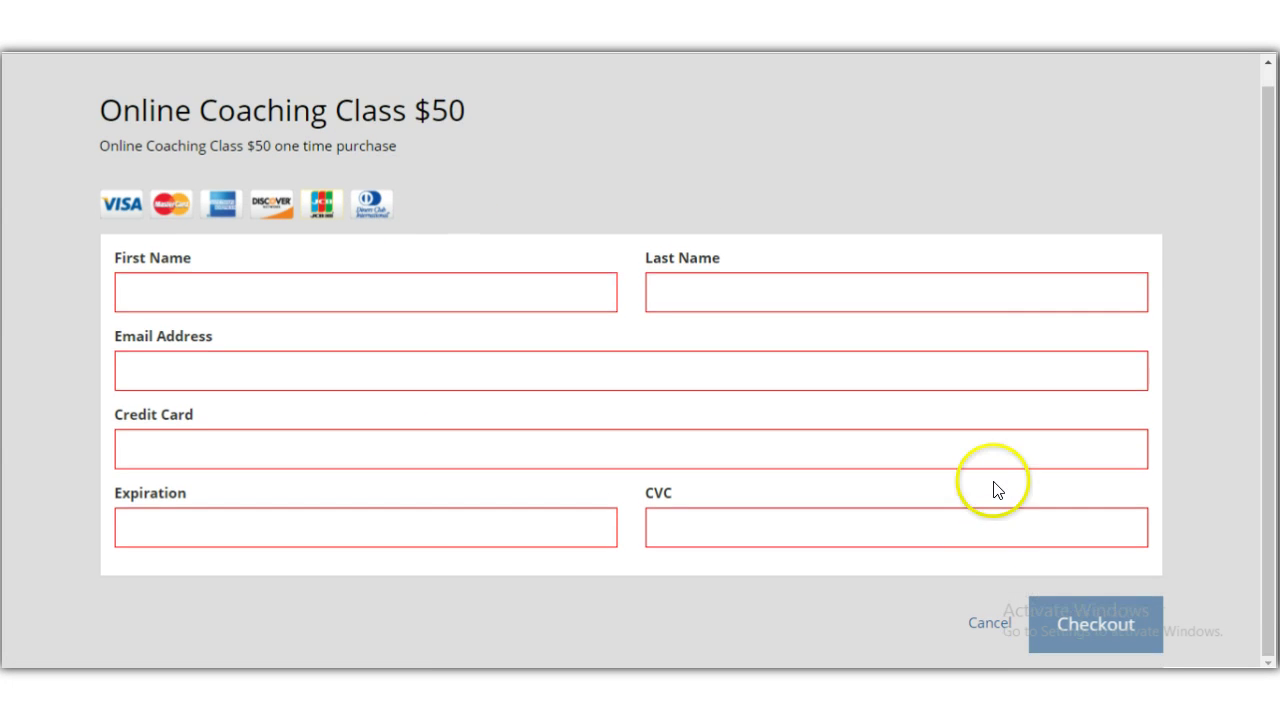
{"action": "left_click", "coordinate": [983, 626]}
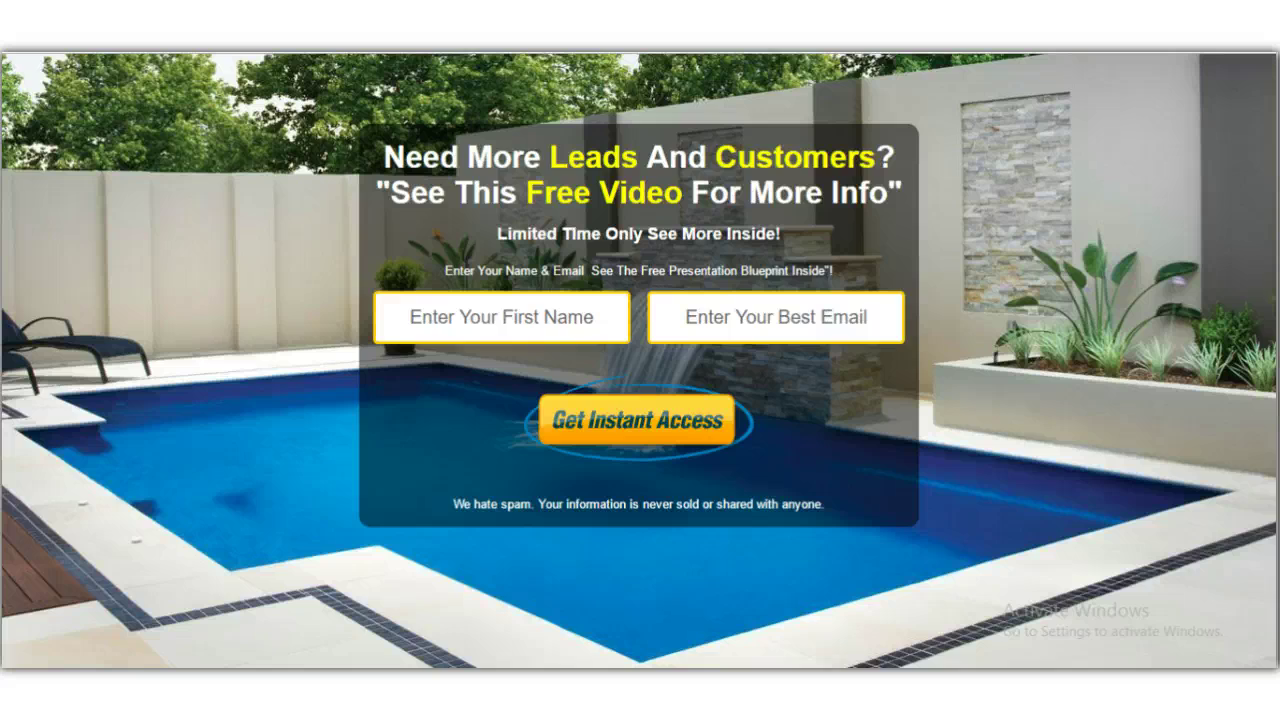
{"action": "key", "text": "ctrl+w"}
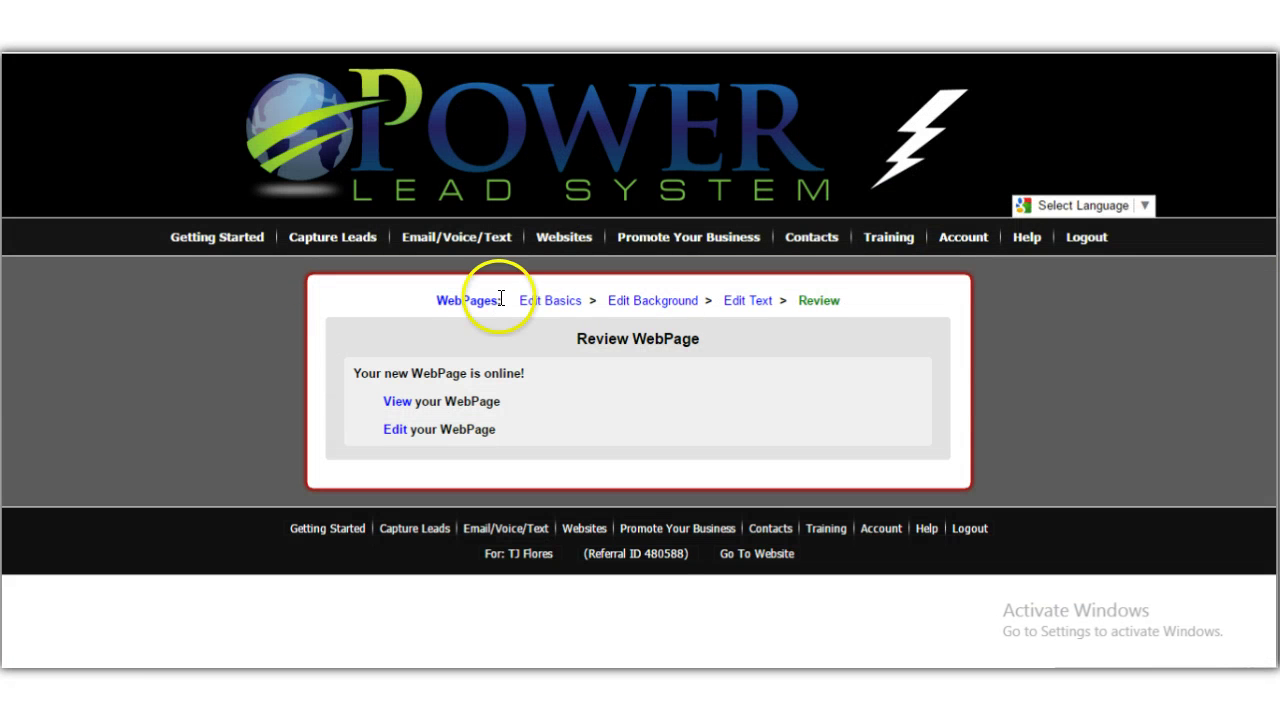
Open the My WebPages list in Power Lead System
{"action": "mouse_move", "coordinate": [566, 237]}
{"action": "mouse_move", "coordinate": [563, 287]}
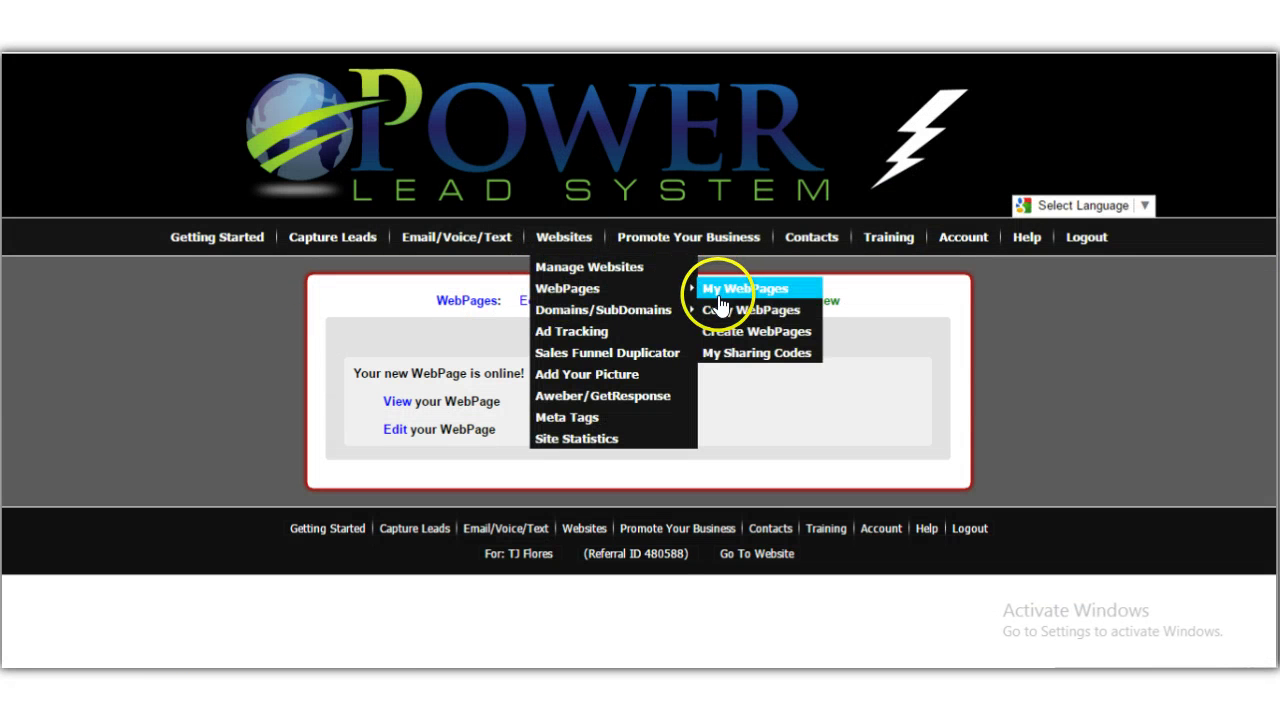
{"action": "left_click", "coordinate": [745, 289]}
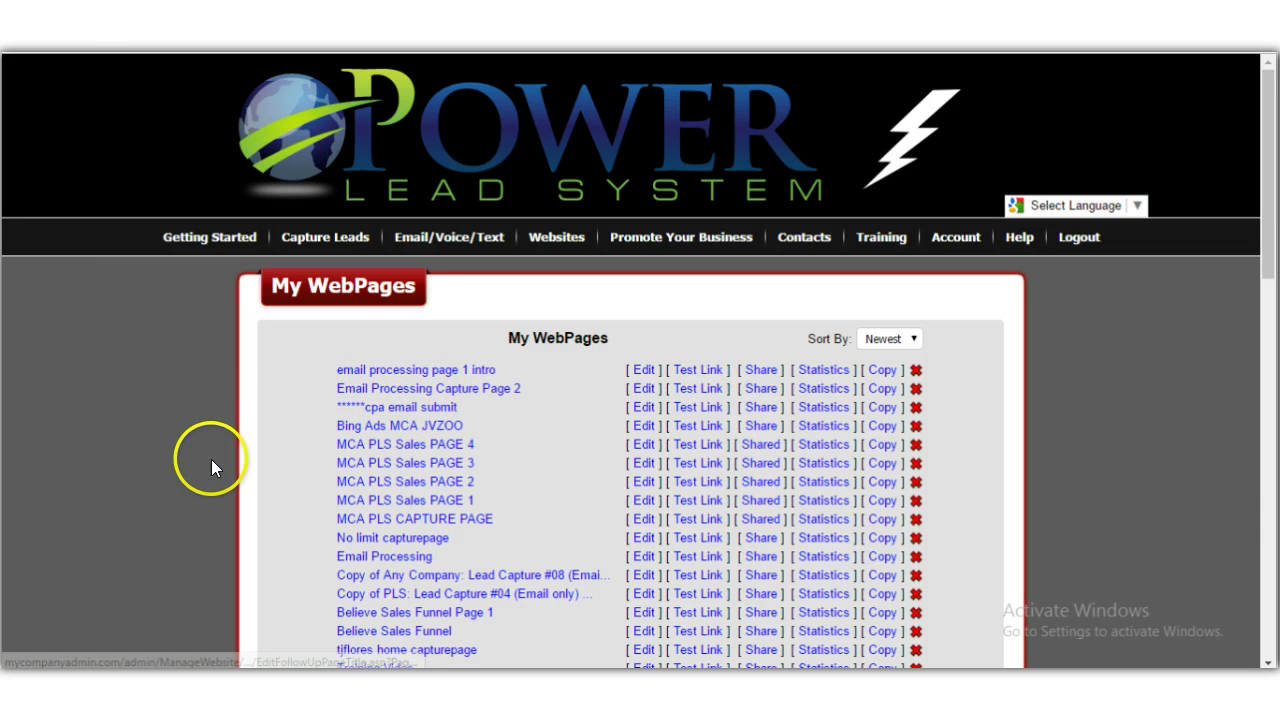
View the live "Email Processing" web page from its review page, skip the opt-in form, and pause its video
{"action": "left_click", "coordinate": [388, 557]}
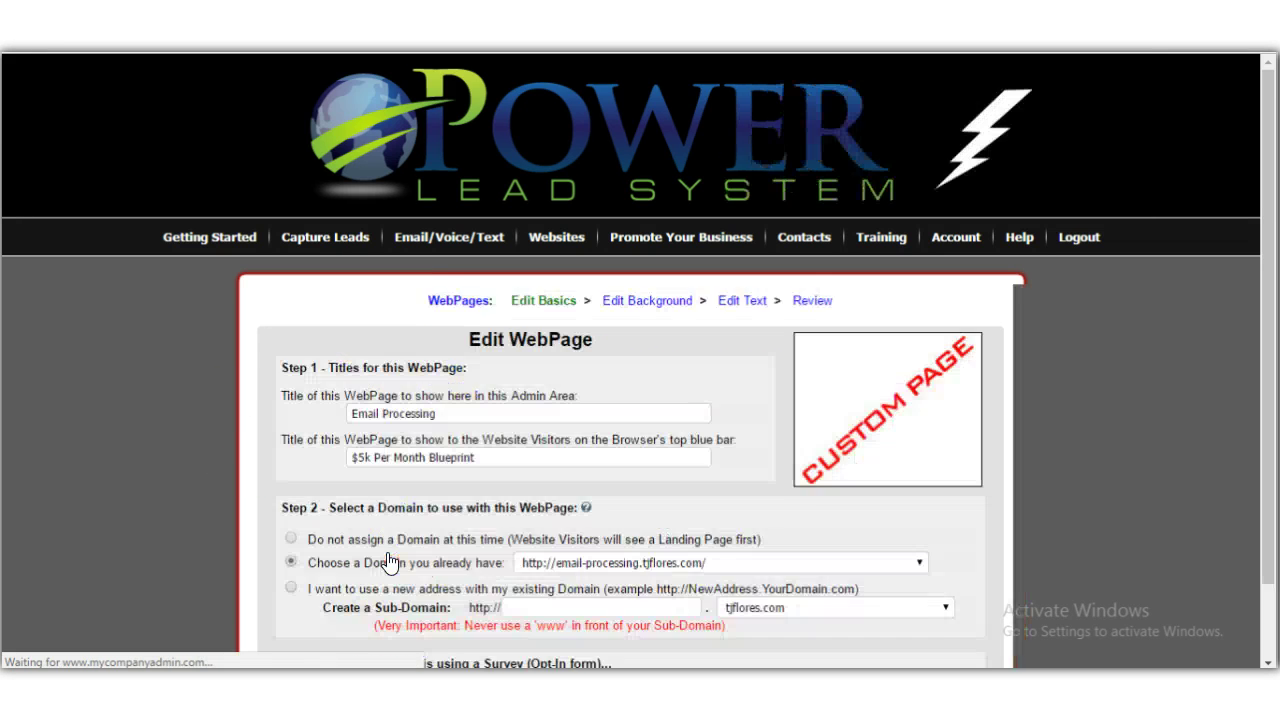
{"action": "left_click", "coordinate": [813, 303]}
{"action": "left_click", "coordinate": [393, 406]}
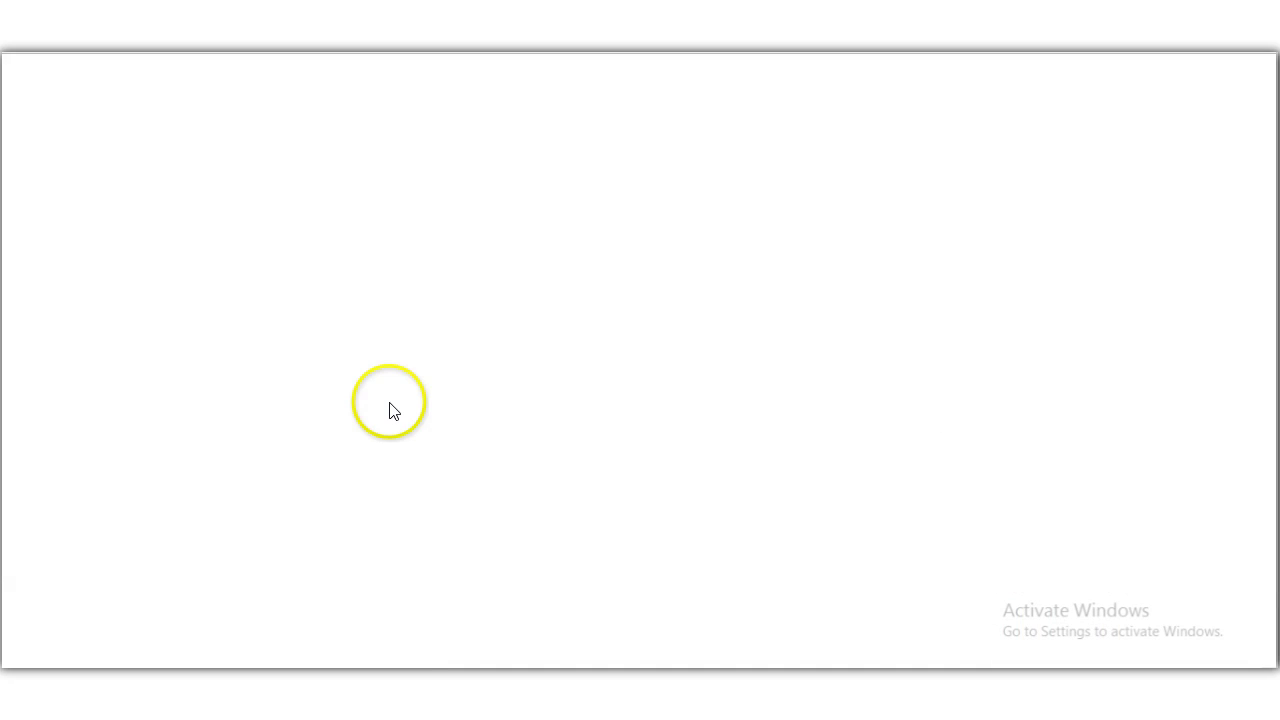
{"action": "left_click", "coordinate": [435, 567]}
{"action": "left_click", "coordinate": [625, 386]}
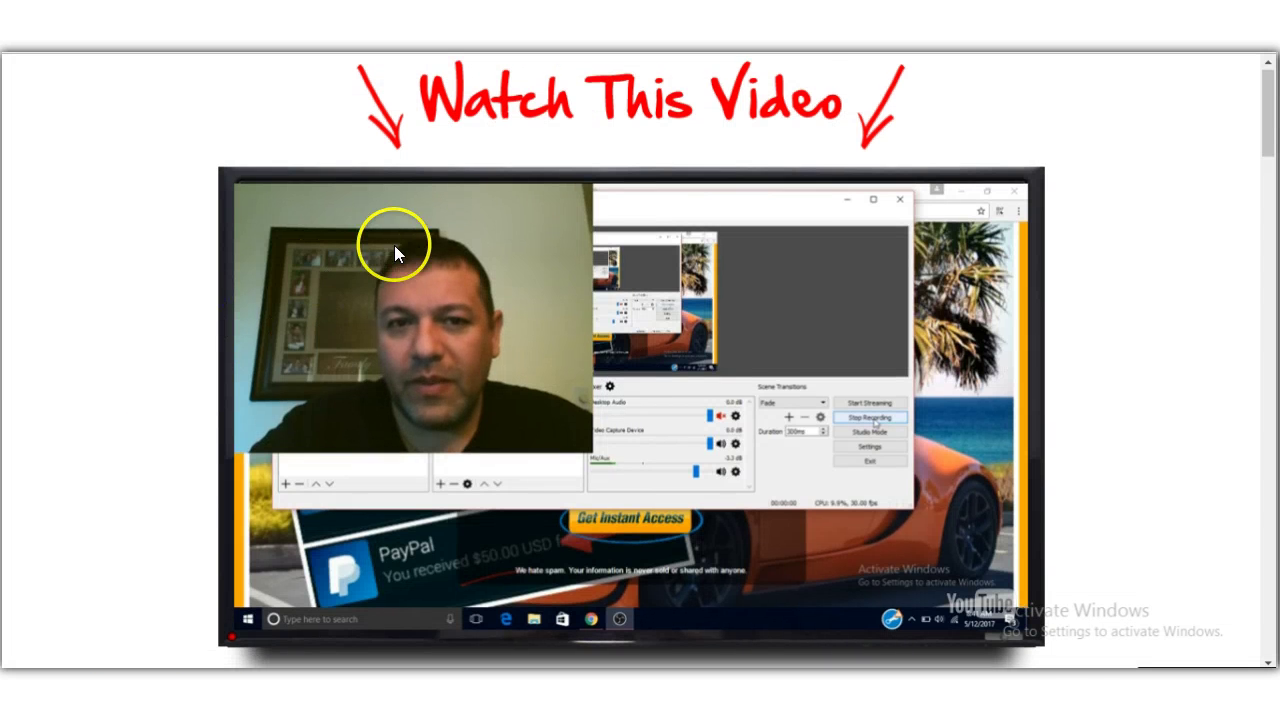
Examine the sales page from the video down to the Basic, Elite and Pro Level packages and their "Get Started!" buttons
{"action": "scroll", "coordinate": [508, 325], "scroll_direction": "down", "scroll_amount": 2}
{"action": "scroll", "coordinate": [610, 388], "scroll_direction": "down", "scroll_amount": 5}
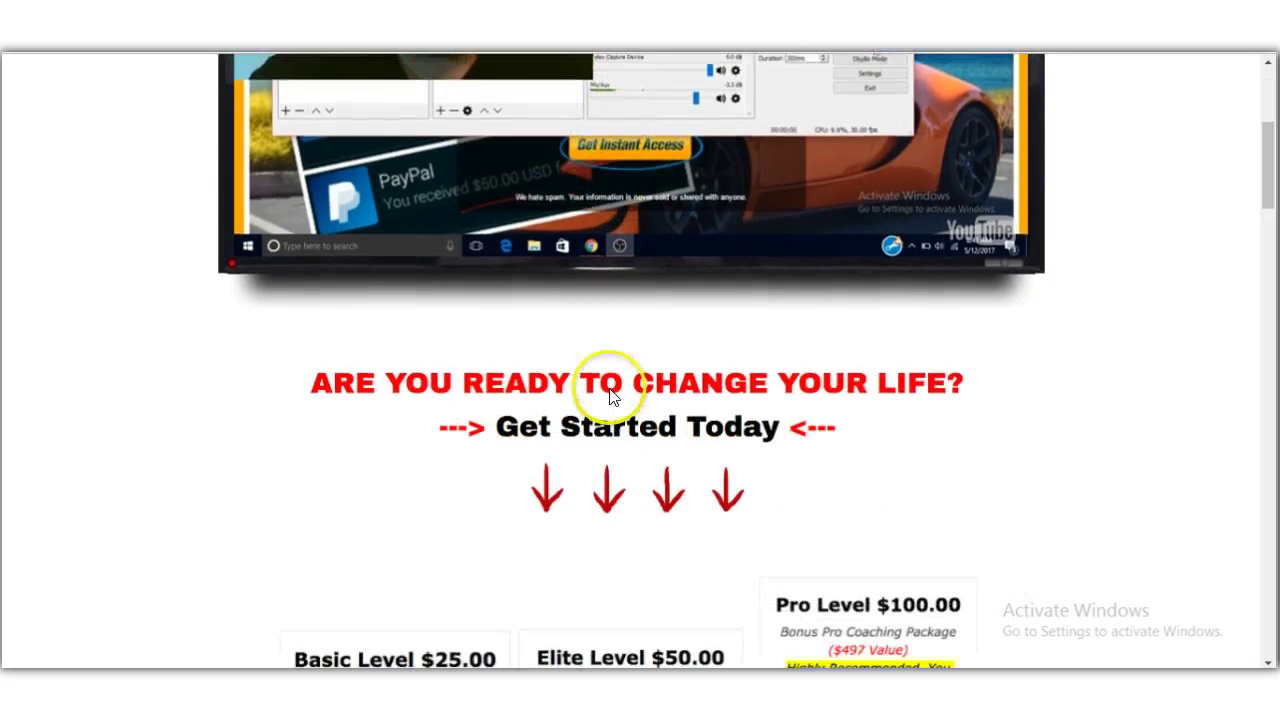
{"action": "scroll", "coordinate": [585, 210], "scroll_direction": "down", "scroll_amount": 1}
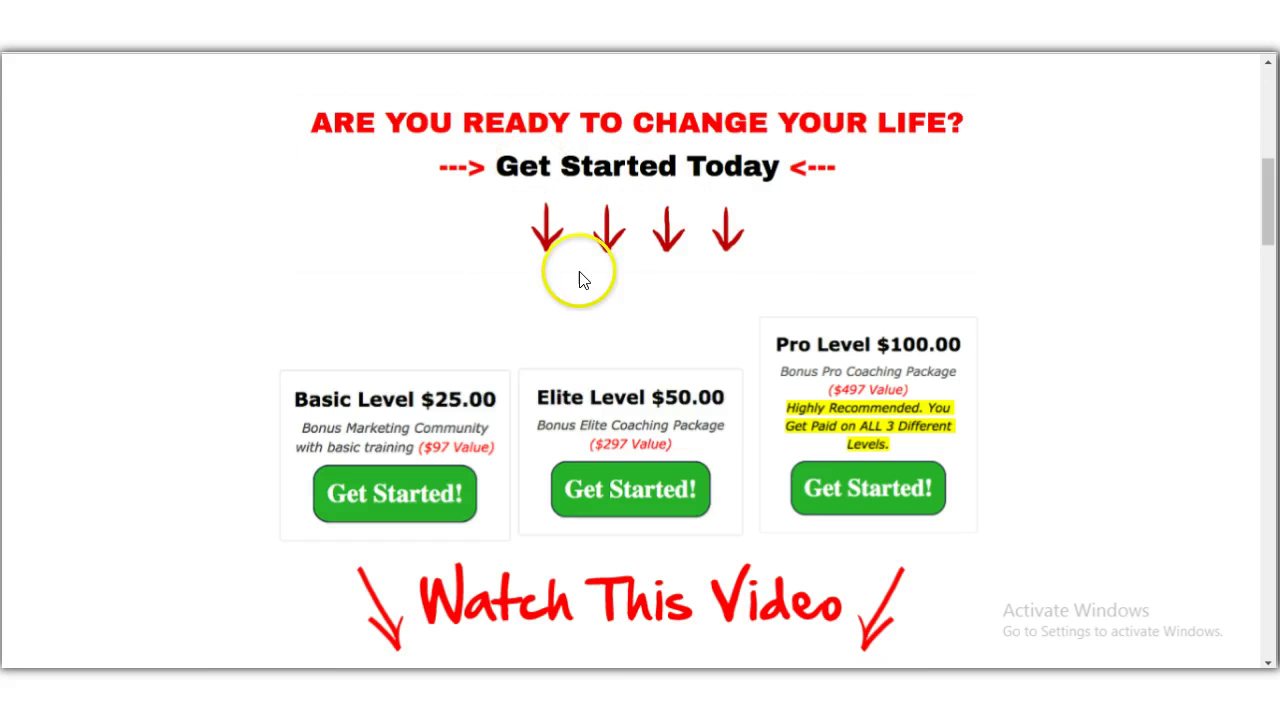
{"action": "scroll", "coordinate": [537, 309], "scroll_direction": "down", "scroll_amount": 2}
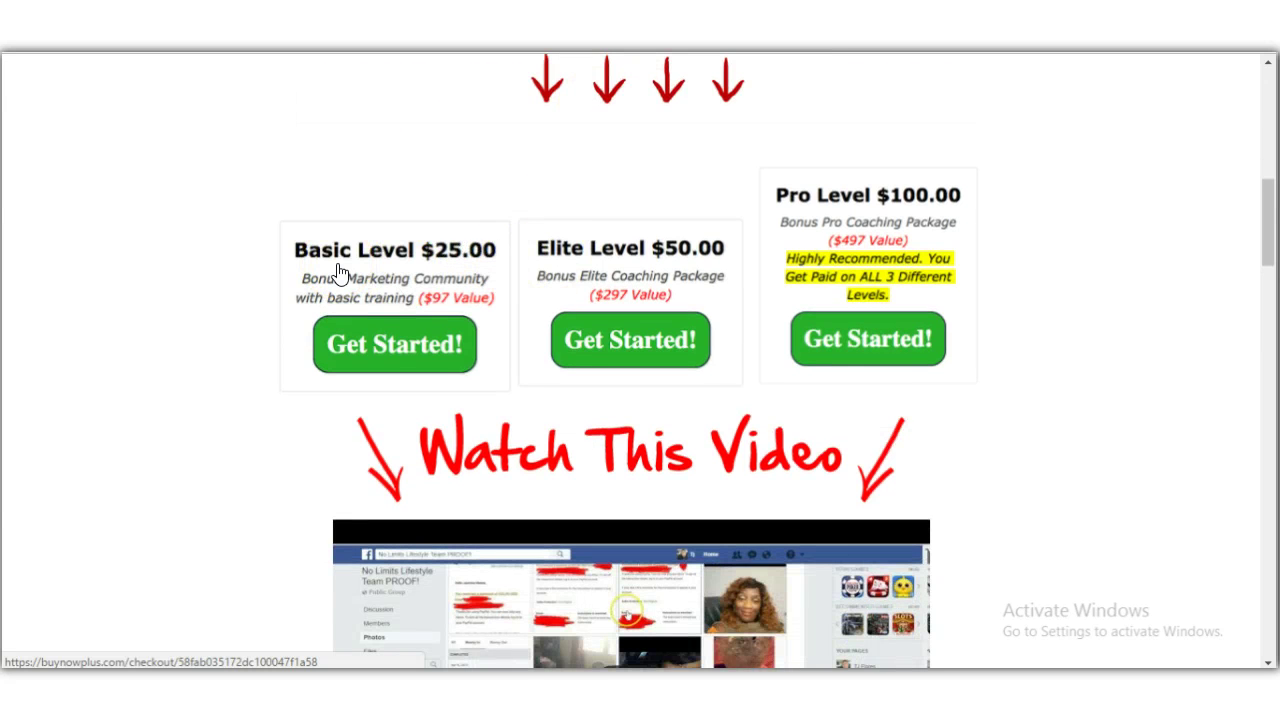
{"action": "scroll", "coordinate": [430, 268], "scroll_direction": "down", "scroll_amount": 1}
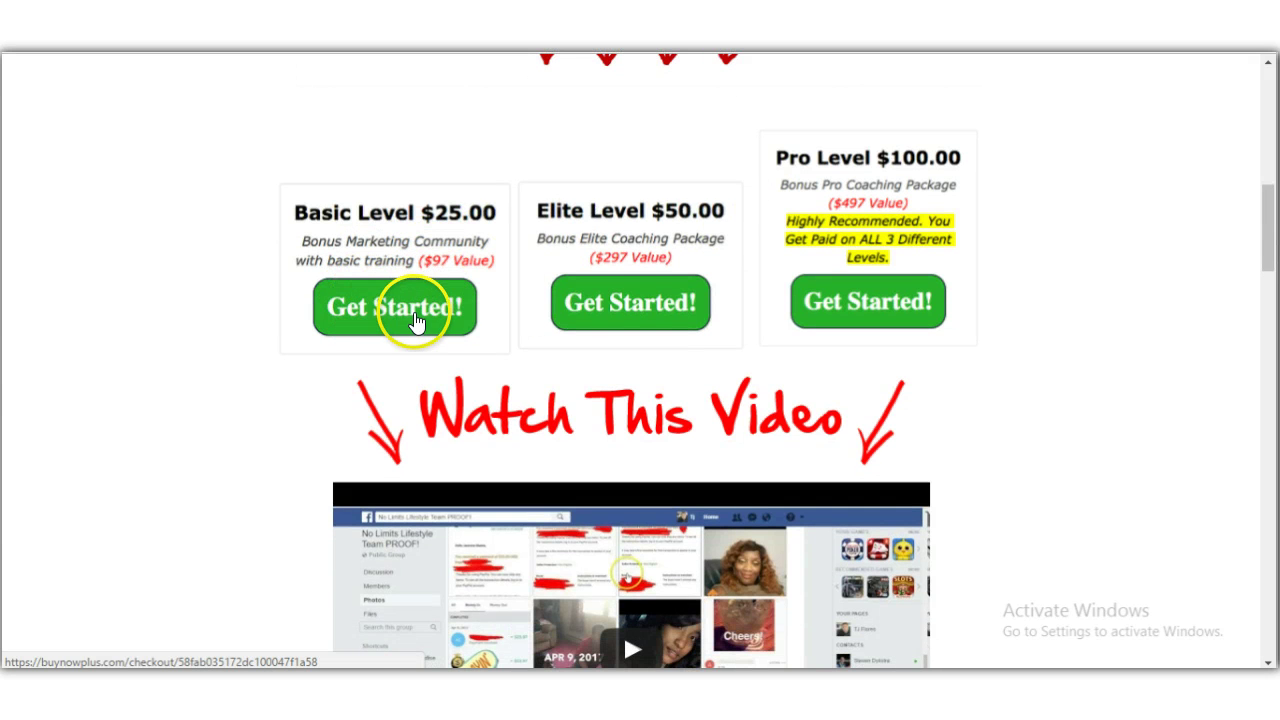
Follow the Pro Level $100.00 "Get Started!" button to its checkout form and examine the package title and description
{"action": "left_click", "coordinate": [866, 303]}
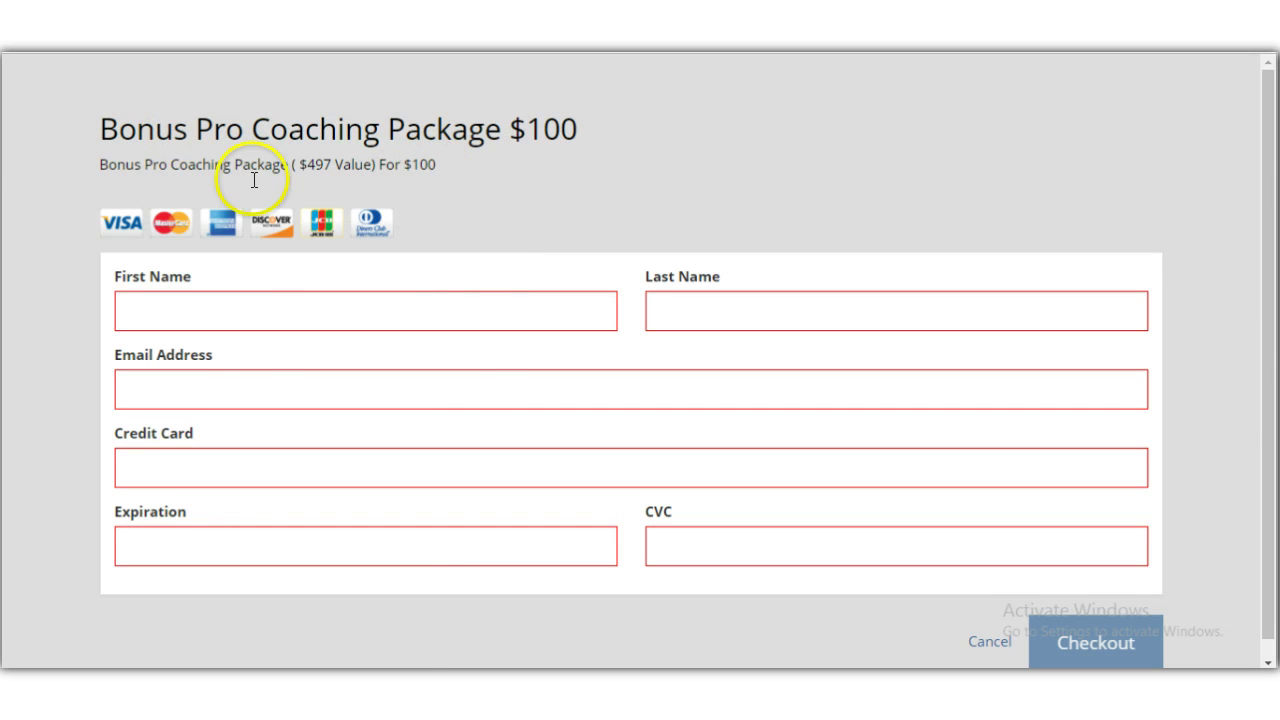
{"action": "scroll", "coordinate": [320, 363], "scroll_direction": "down", "scroll_amount": 1}
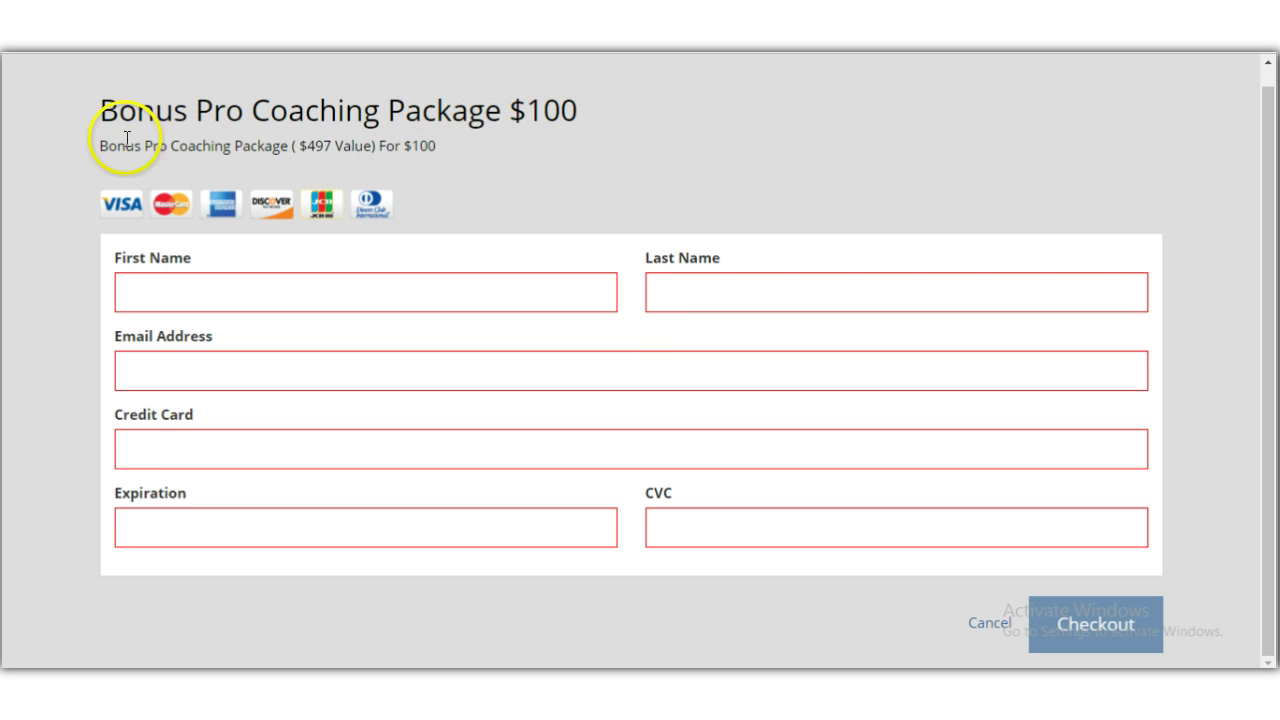
{"action": "left_click_drag", "start_coordinate": [98, 149], "coordinate": [223, 163]}
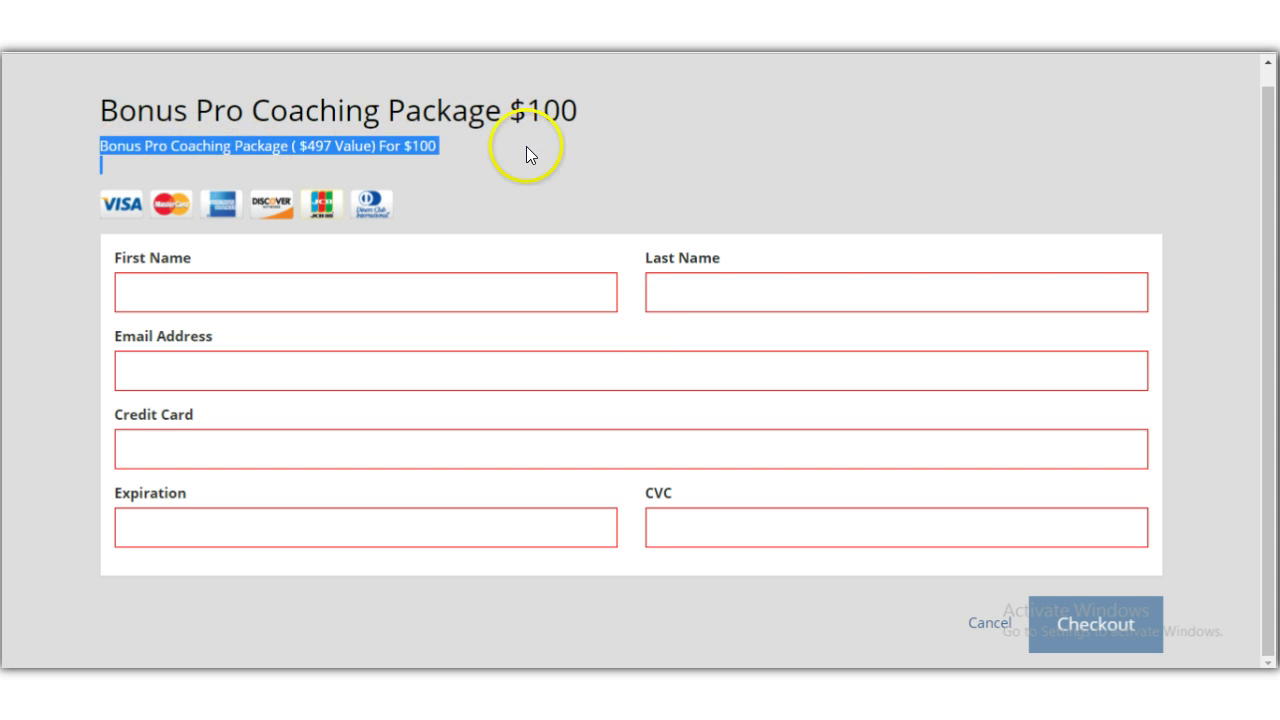
{"action": "left_click", "coordinate": [501, 120]}
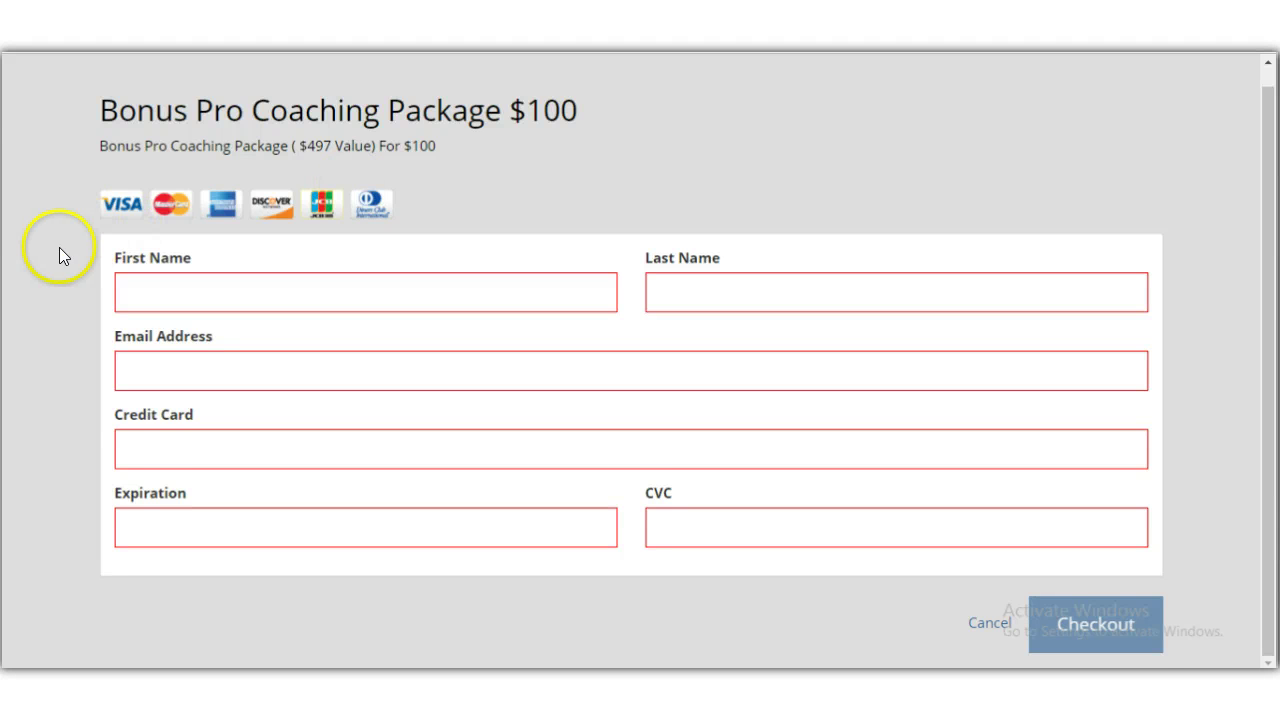
{"action": "scroll", "coordinate": [59, 247], "scroll_direction": "up", "scroll_amount": 1}
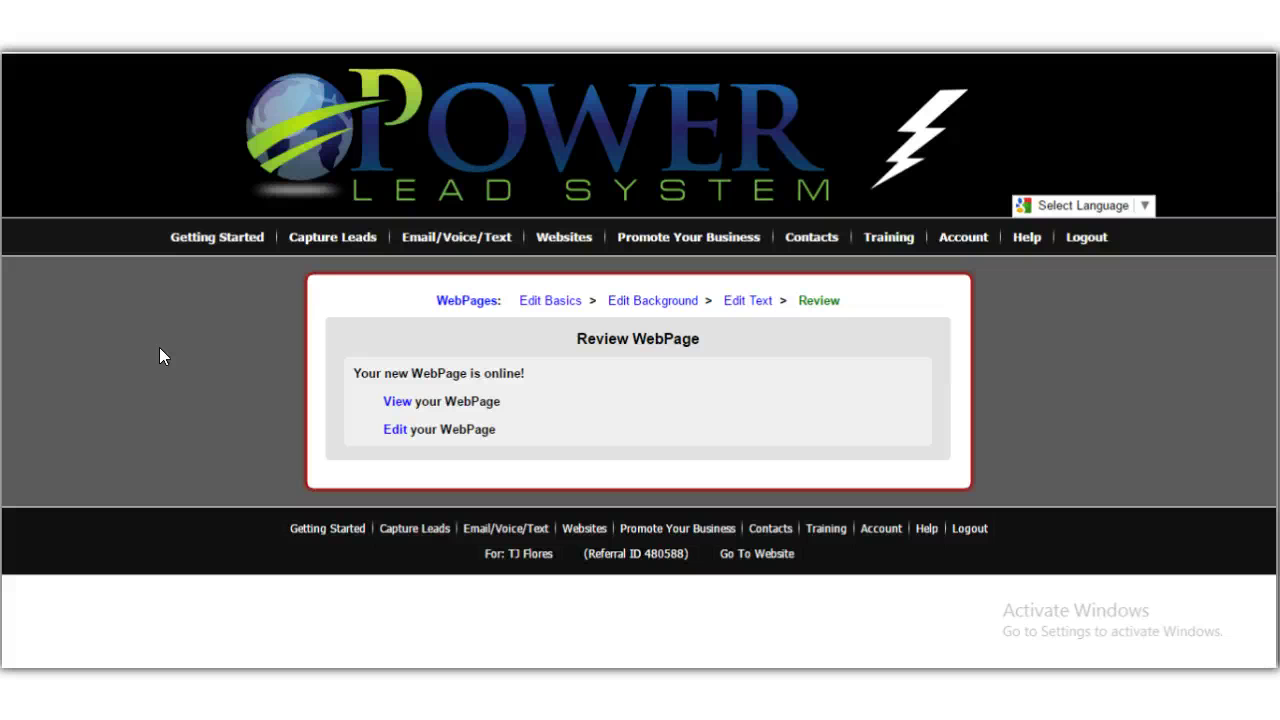
Open Power Lead System's Getting Started page and look over its setup steps and the Email/Voice/Text options
{"action": "left_click", "coordinate": [208, 237]}
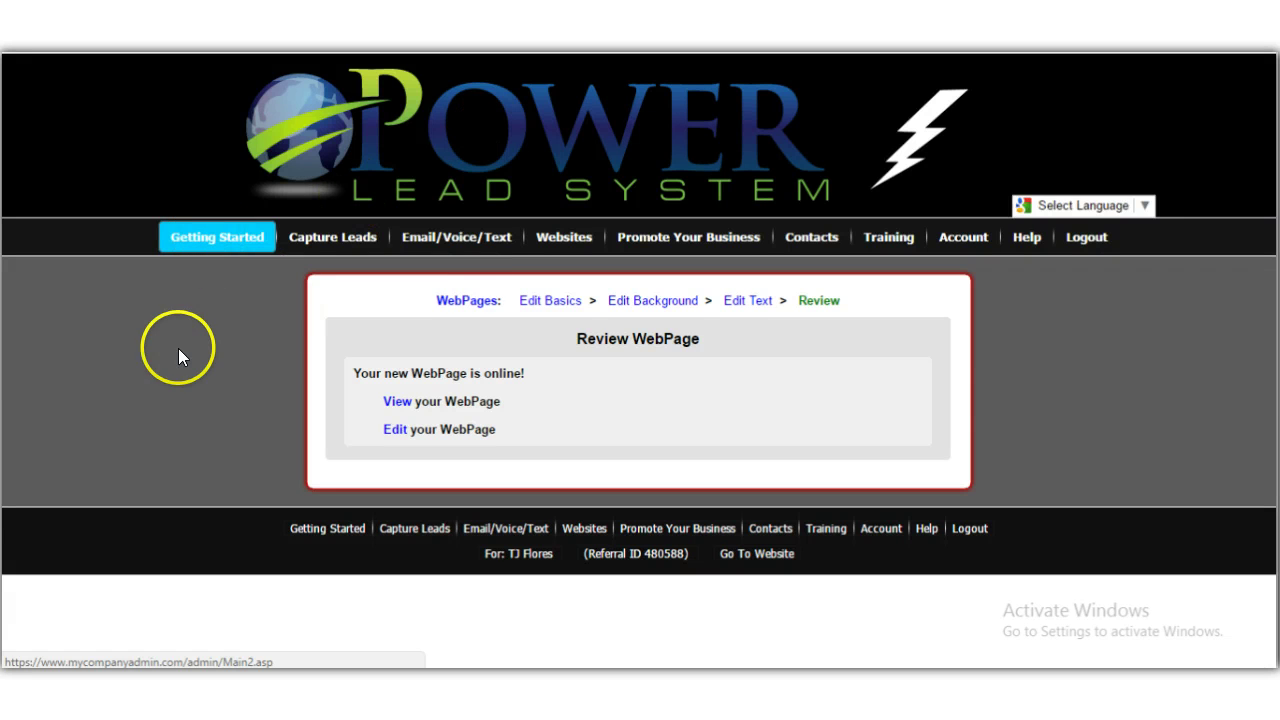
{"action": "scroll", "coordinate": [168, 373], "scroll_direction": "down", "scroll_amount": 2}
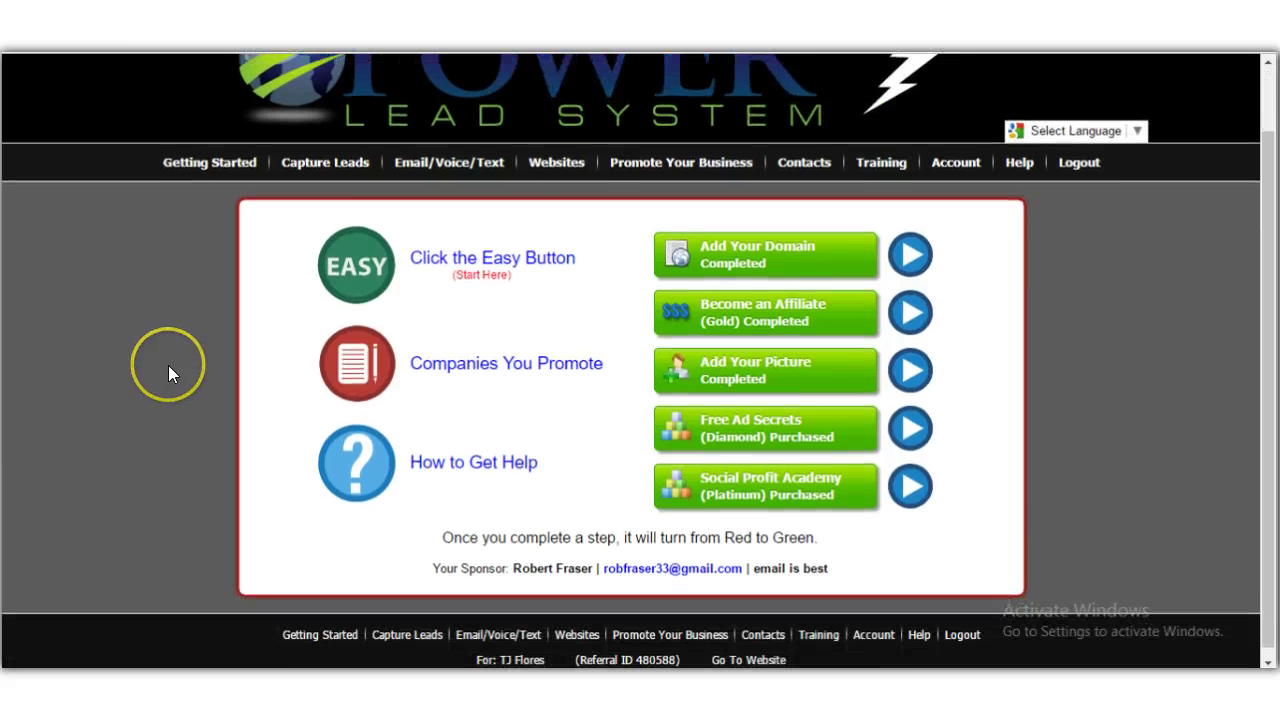
{"action": "scroll", "coordinate": [540, 175], "scroll_direction": "up", "scroll_amount": 2}
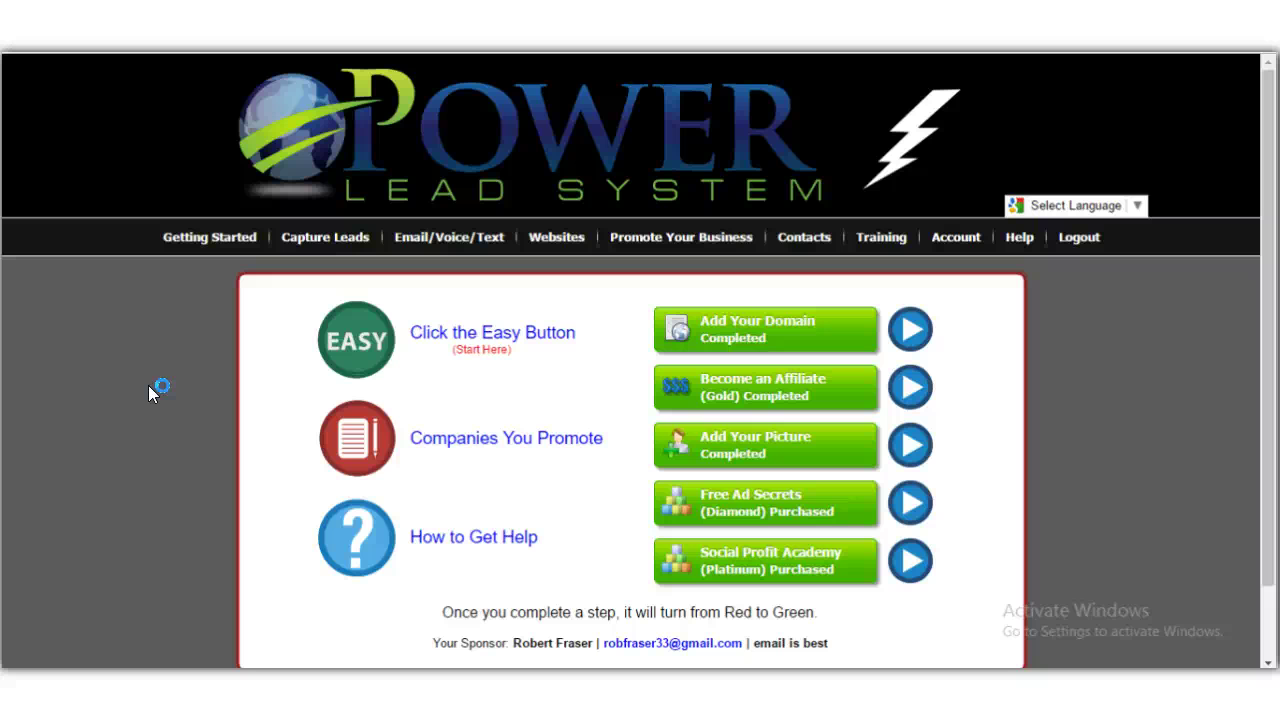
{"action": "mouse_move", "coordinate": [449, 243]}
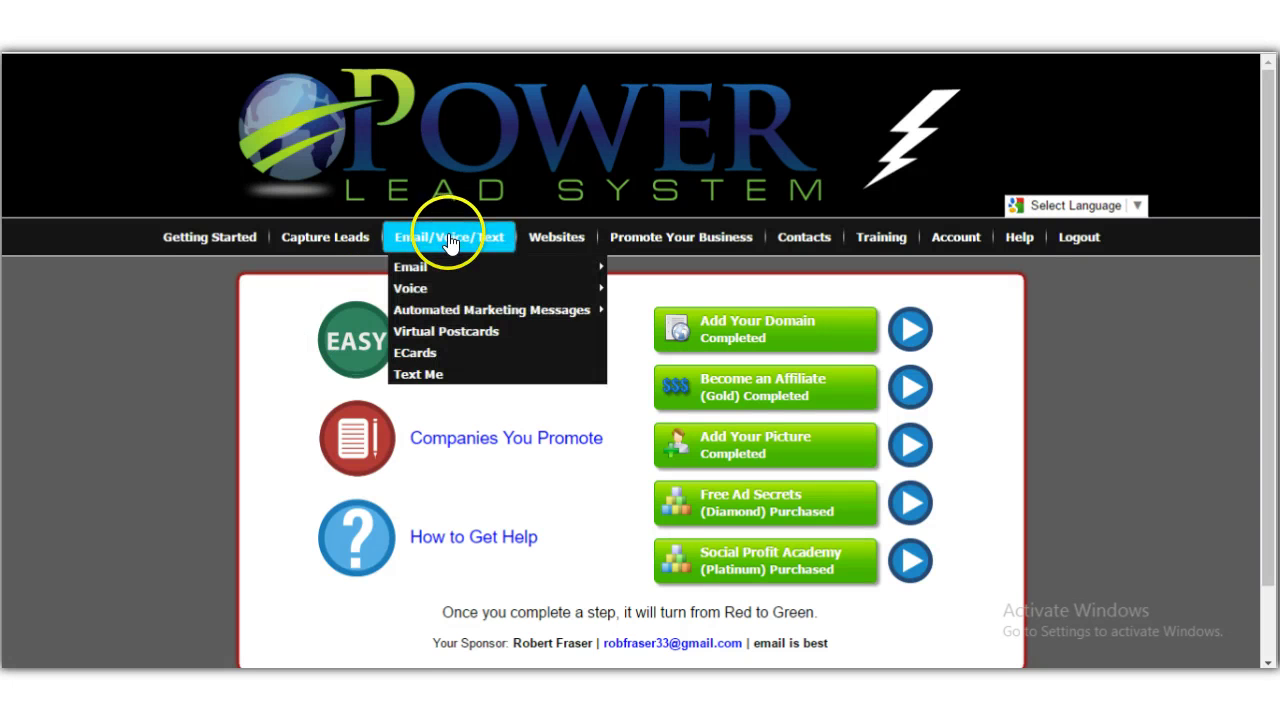
{"action": "mouse_move", "coordinate": [491, 268]}
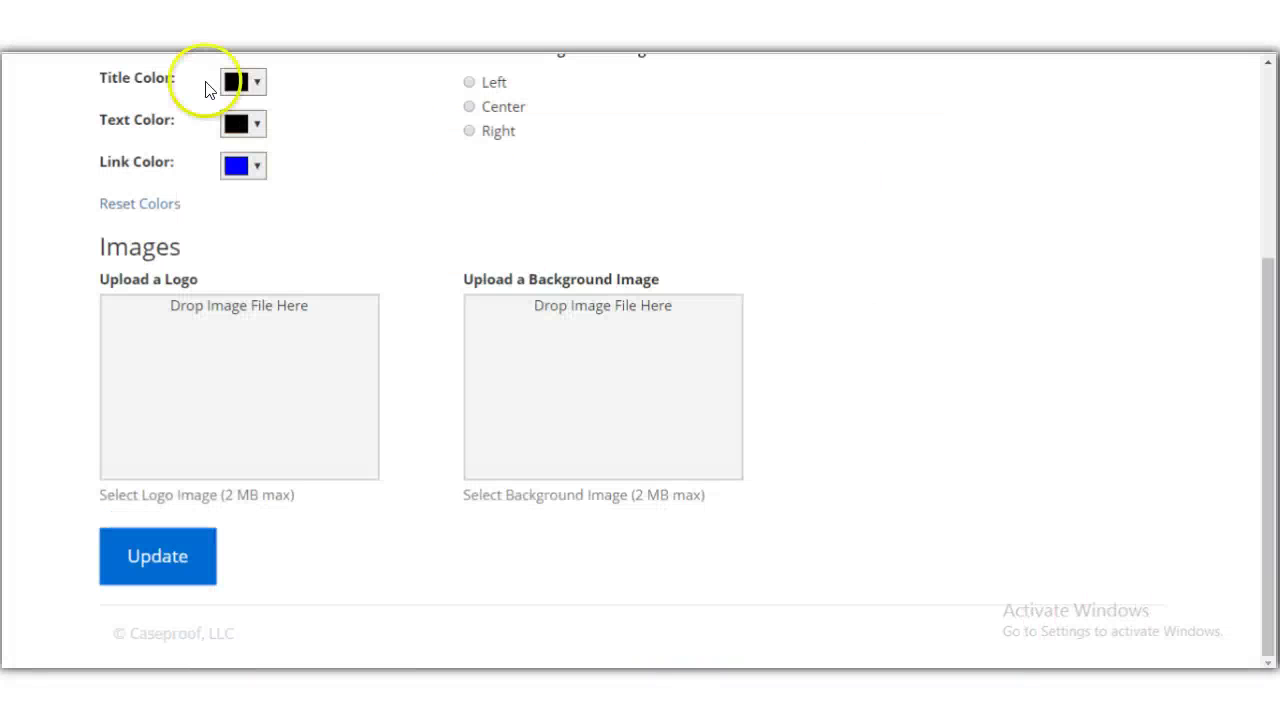
Switch to Buy Now Plus and review the color, background style and image upload settings
{"action": "scroll", "coordinate": [180, 232], "scroll_direction": "up", "scroll_amount": 3}
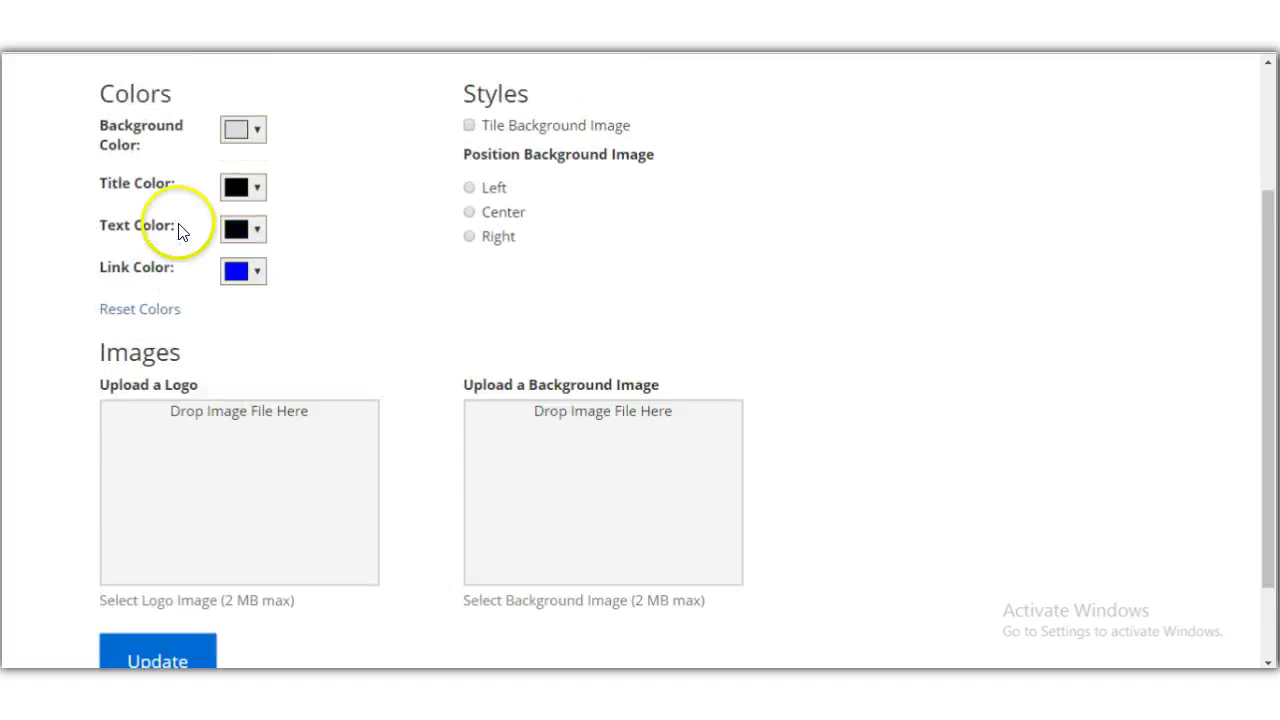